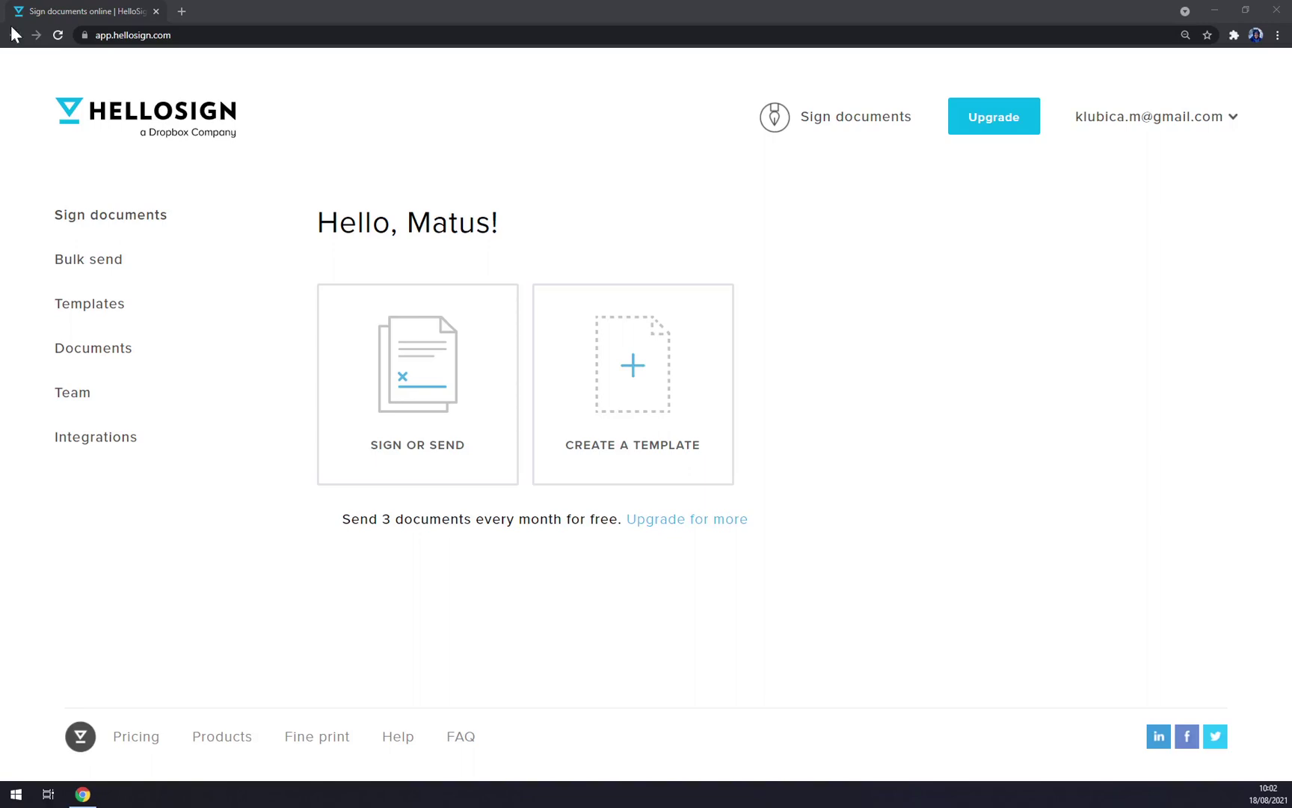
# Step: Look through the plans and pricing page, then return to the dashboard
pyautogui.click(243, 8)
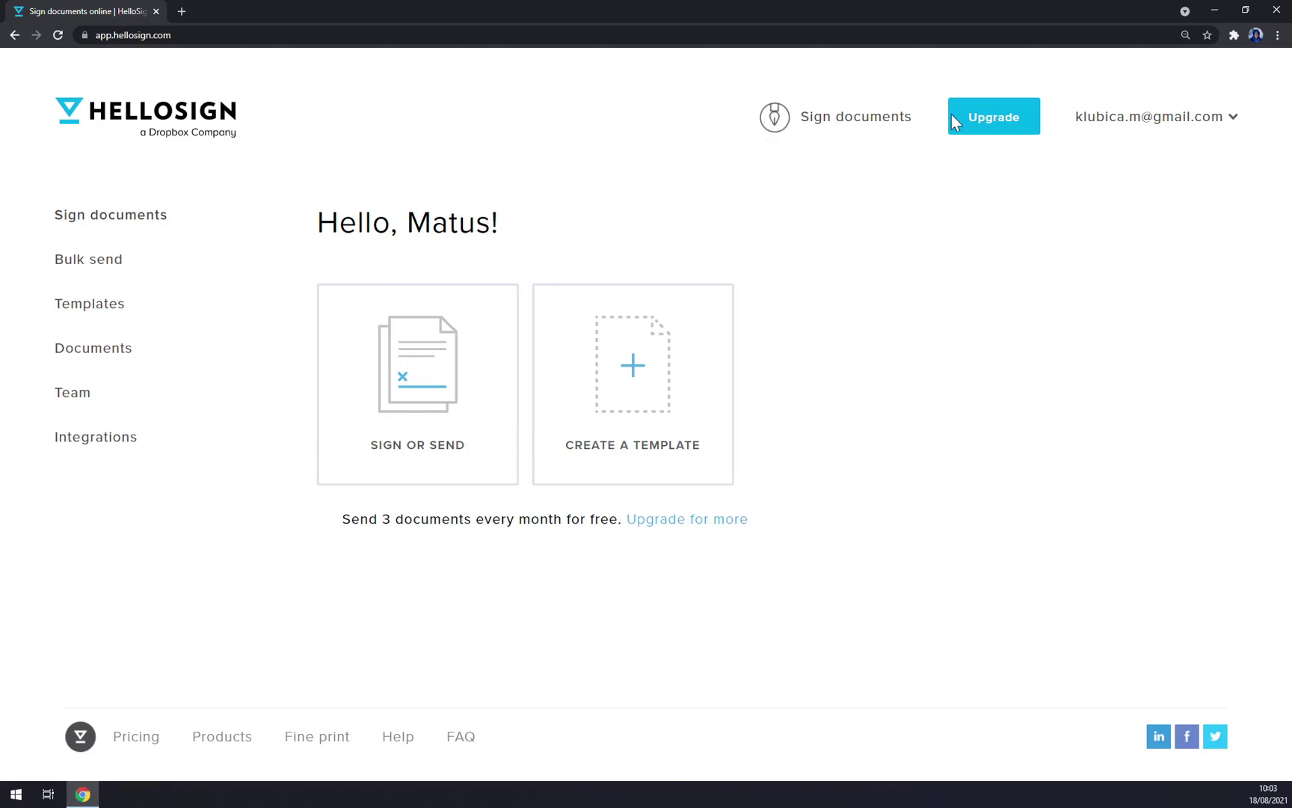
pyautogui.click(983, 122)
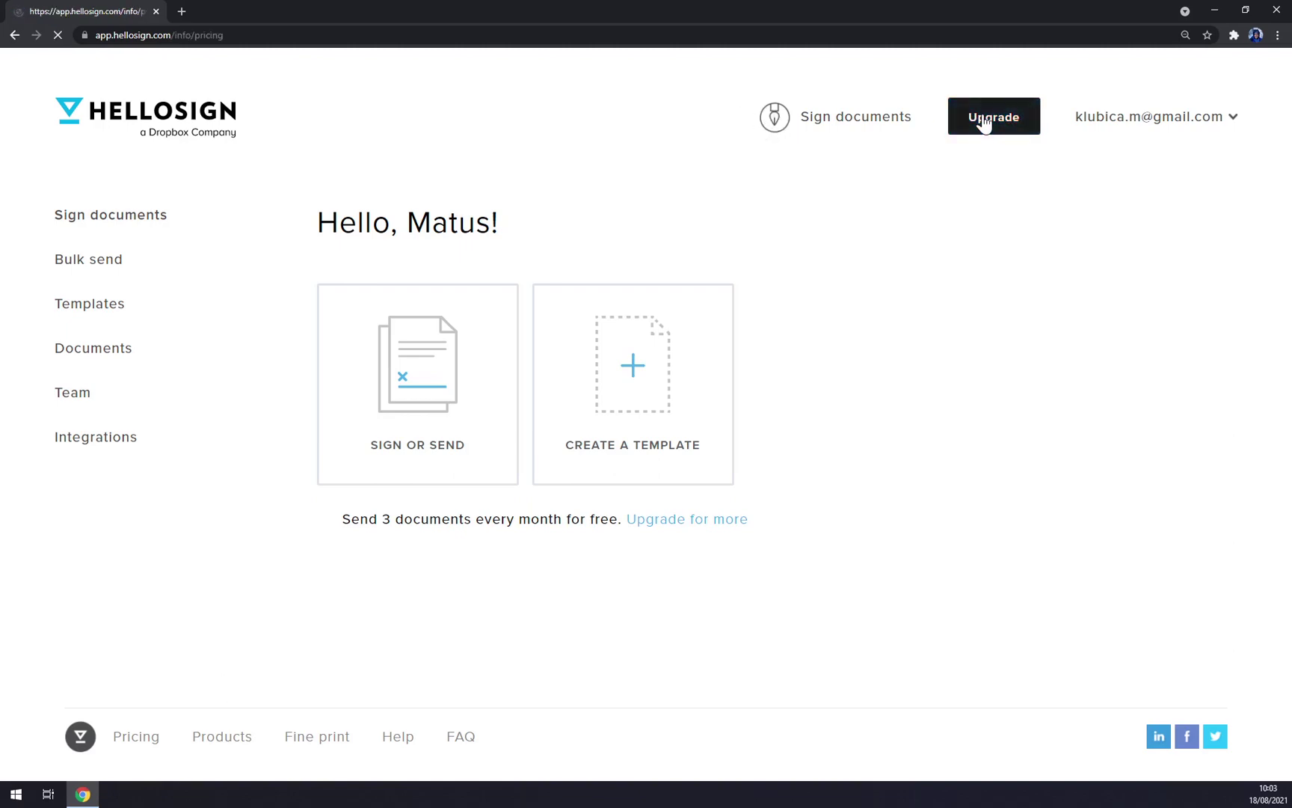
pyautogui.scroll(-6, 401, 182)
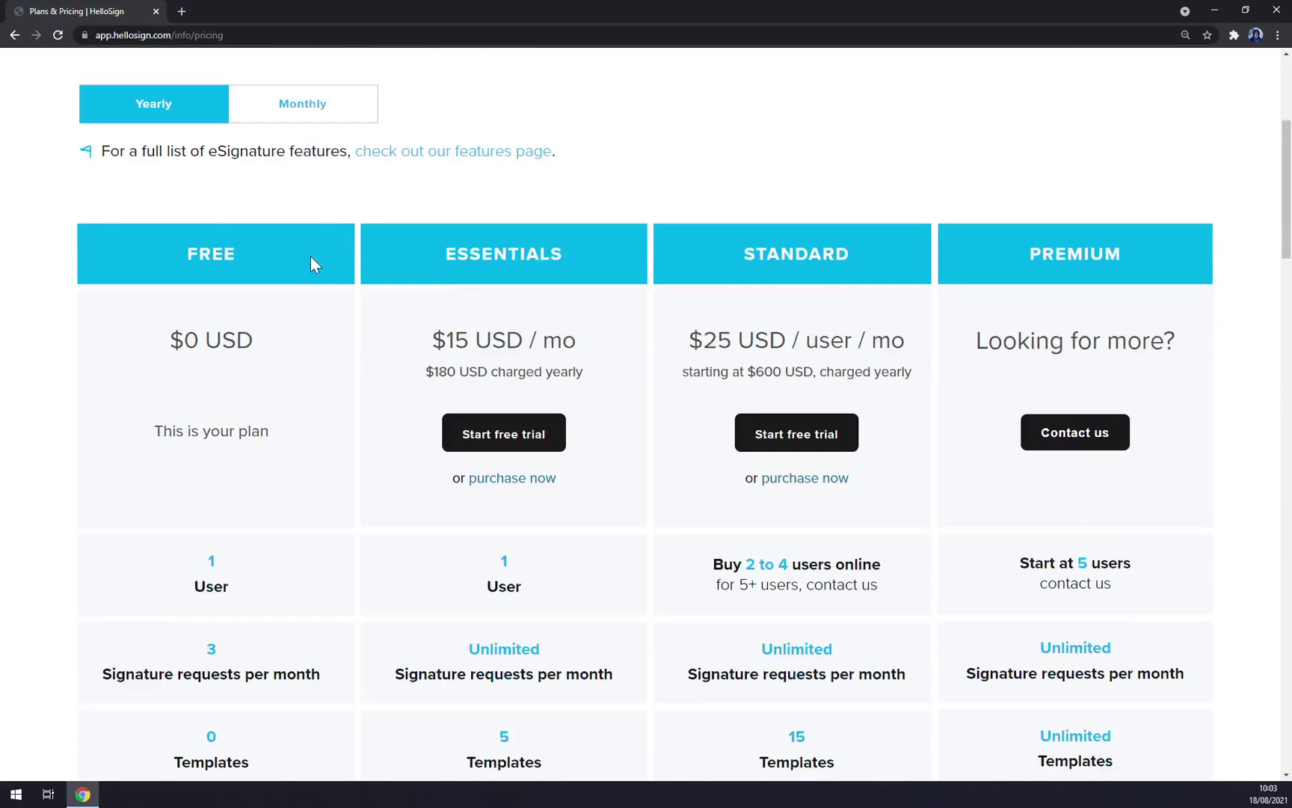
pyautogui.scroll(-7, 221, 449)
pyautogui.scroll(10, 223, 412)
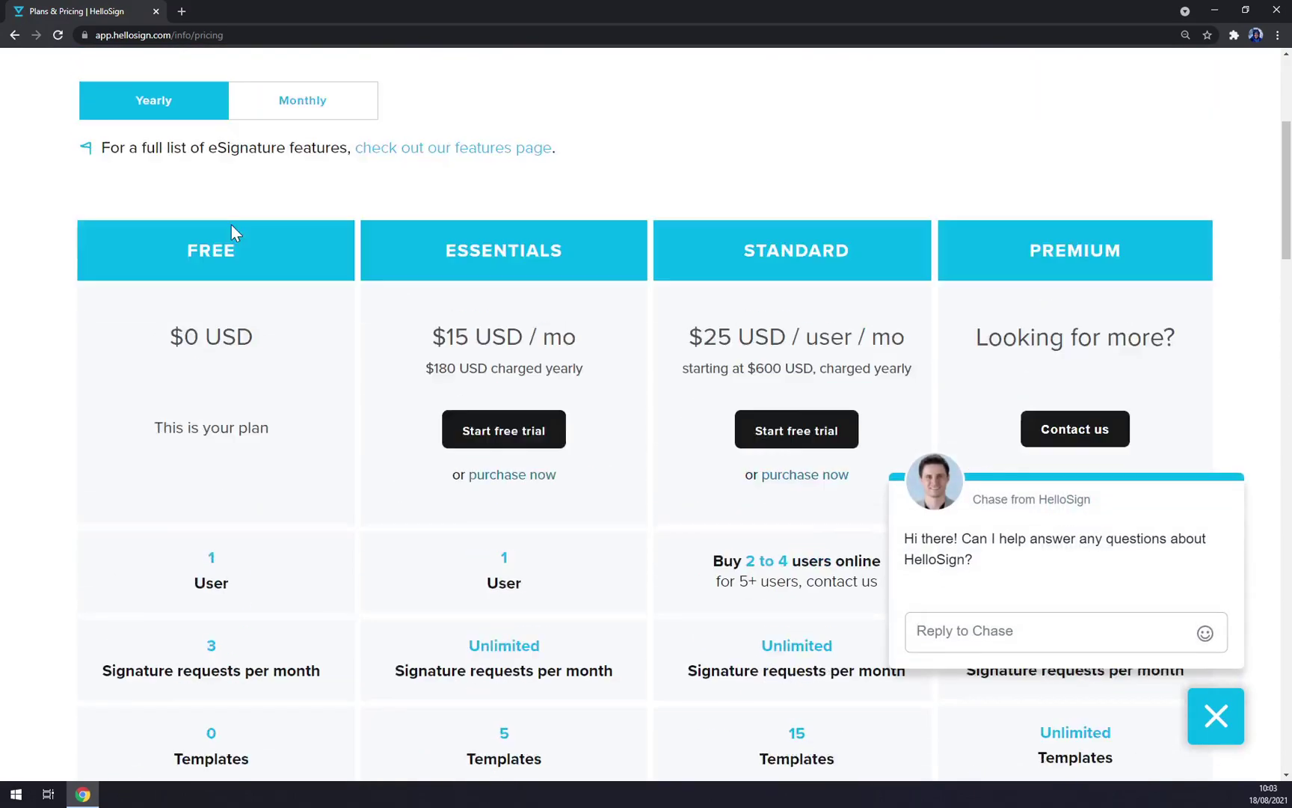
pyautogui.scroll(-1, 440, 424)
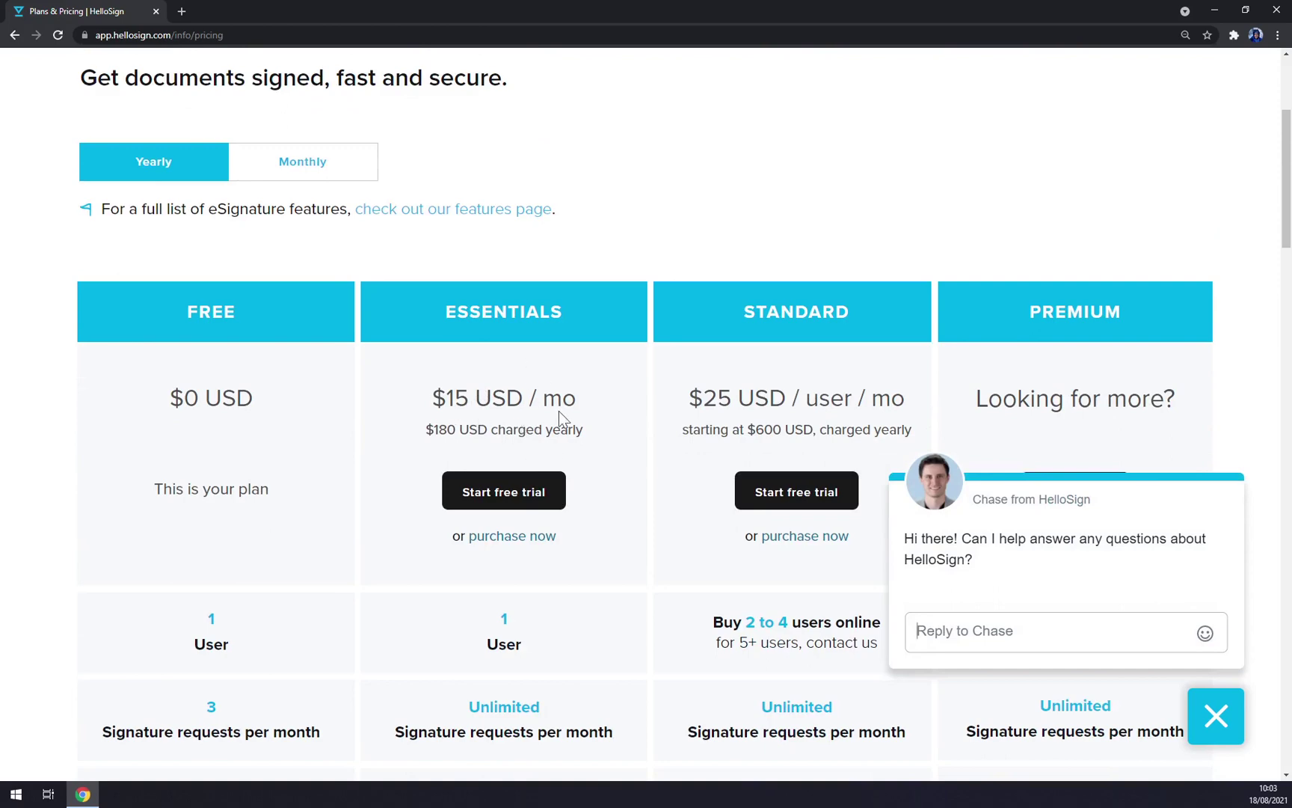
pyautogui.scroll(4, 15, 66)
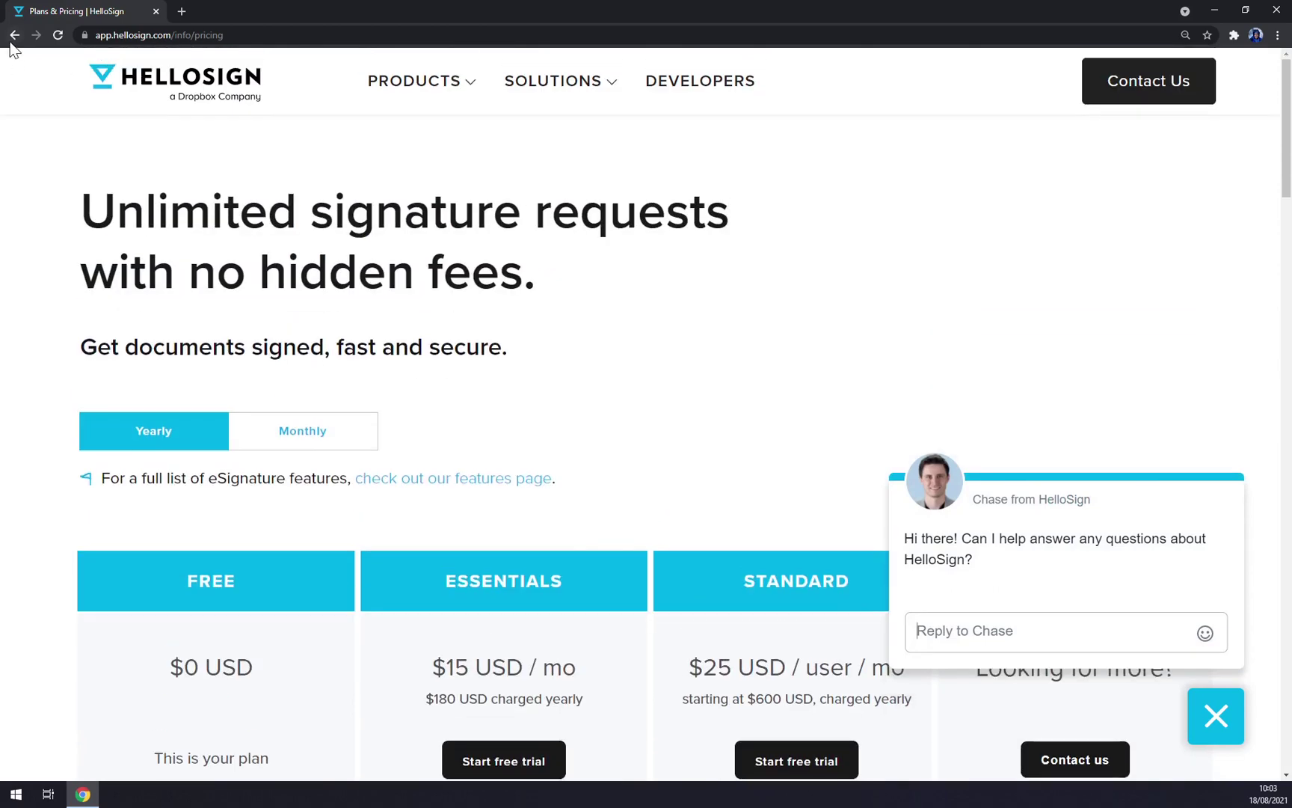
pyautogui.click(15, 36)
# Step: From the account menu, start a new signature and try the Type option
pyautogui.click(1130, 118)
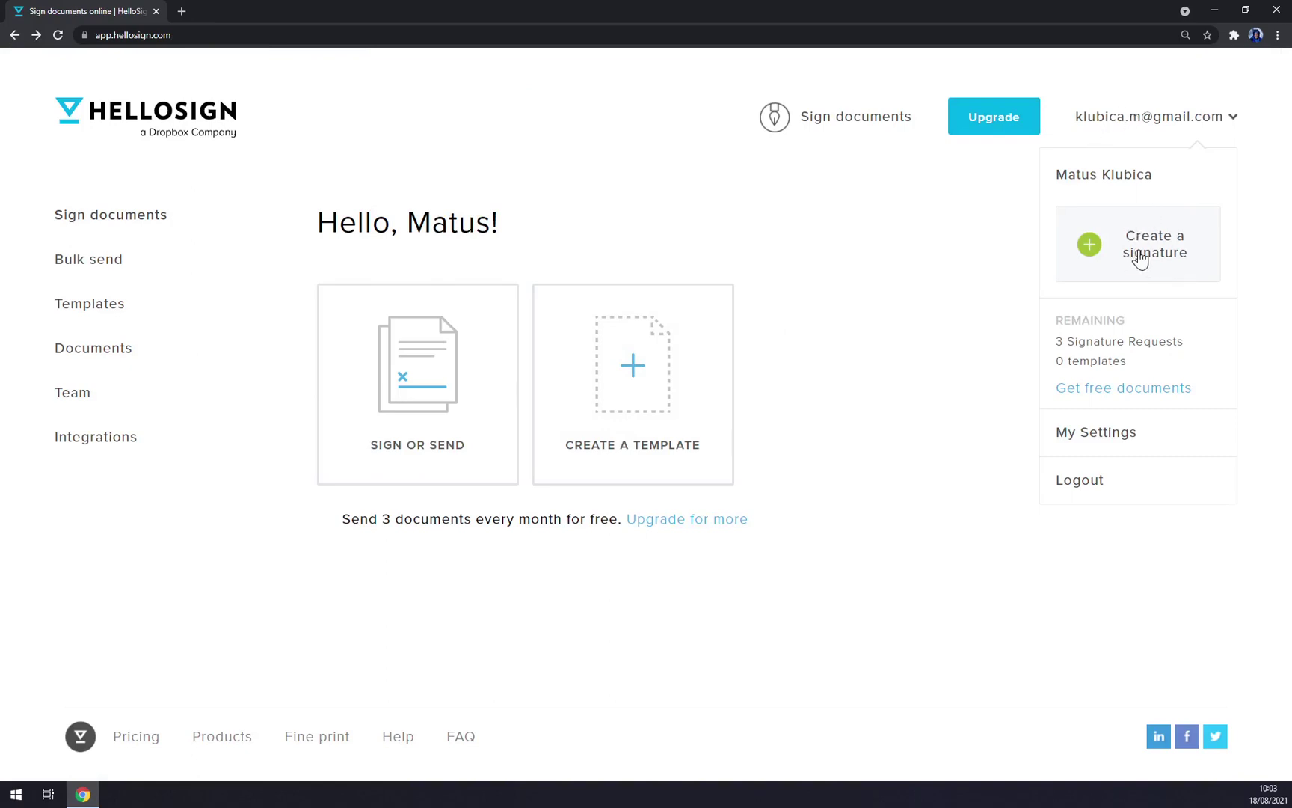
pyautogui.click(1139, 258)
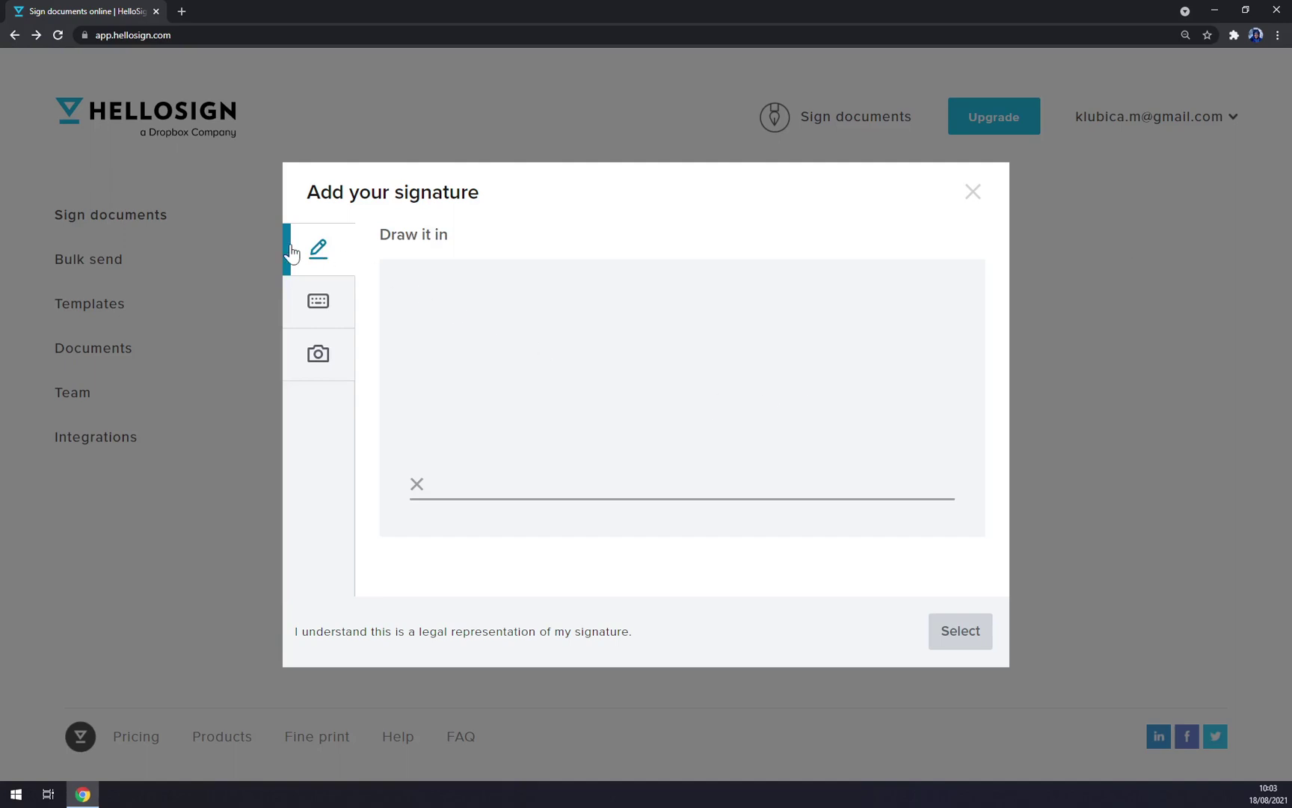
pyautogui.click(325, 314)
pyautogui.click(509, 329)
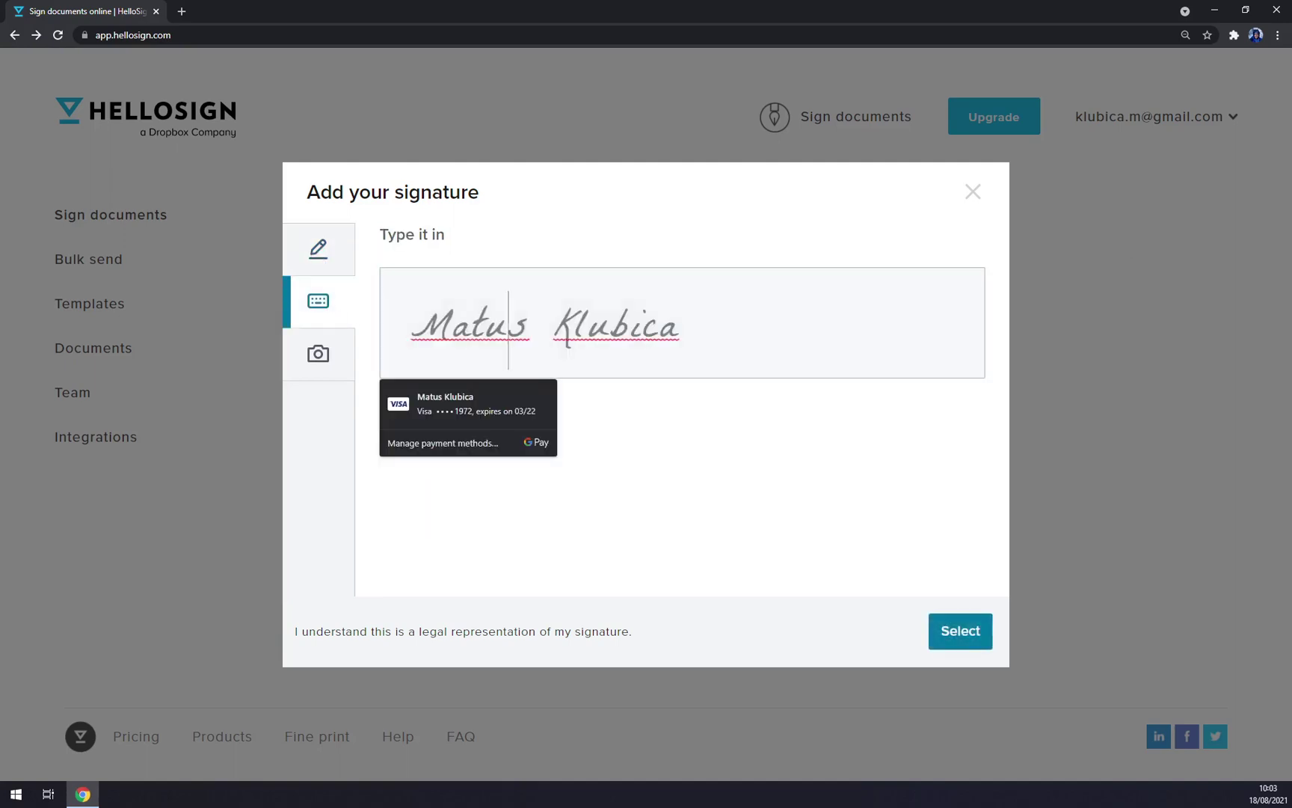
pyautogui.click(679, 329)
pyautogui.click(534, 251)
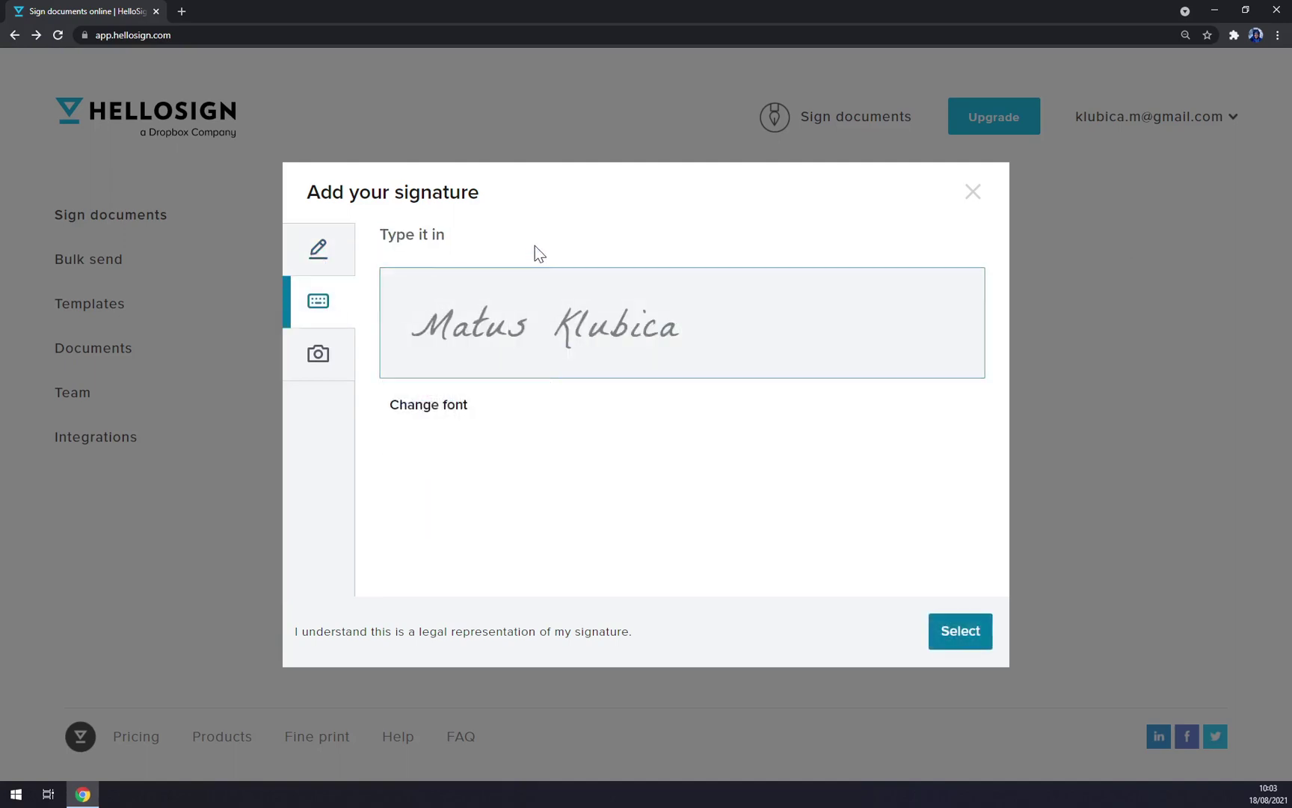
# Step: Check the Photo tab, then draw a freehand signature on the Draw tab, redraw it and save it
pyautogui.click(315, 365)
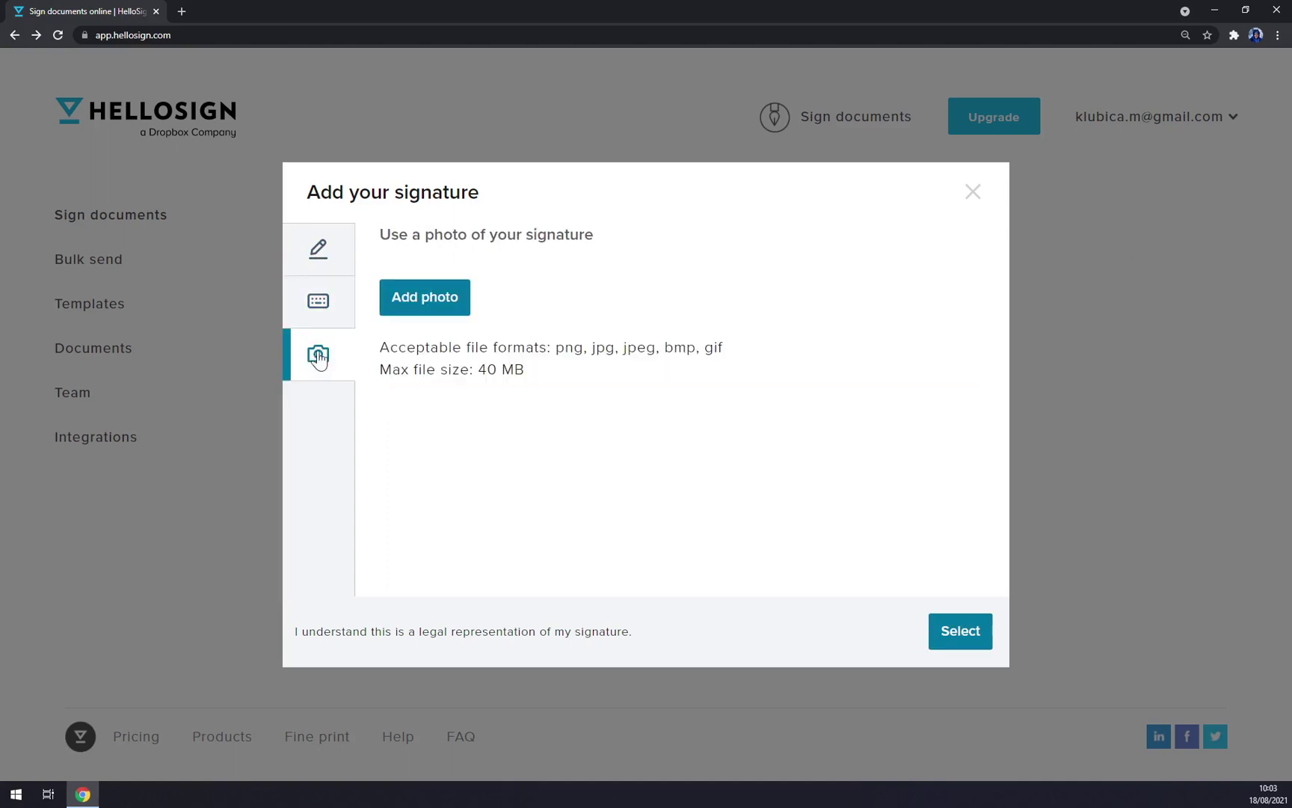
pyautogui.click(323, 246)
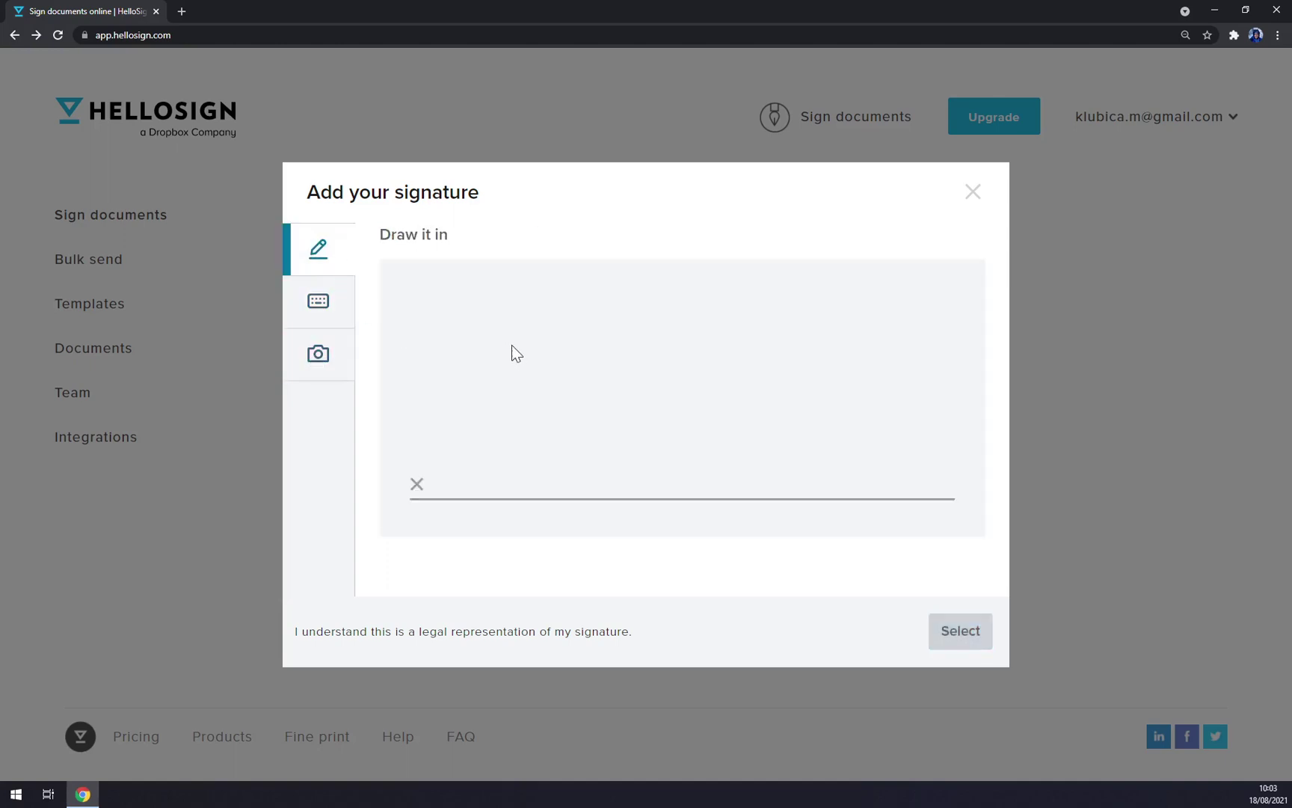
pyautogui.moveTo(535, 361)
pyautogui.mouseDown()
pyautogui.moveTo(528, 453)
pyautogui.moveTo(533, 416)
pyautogui.moveTo(610, 349)
pyautogui.moveTo(791, 437)
pyautogui.mouseUp()
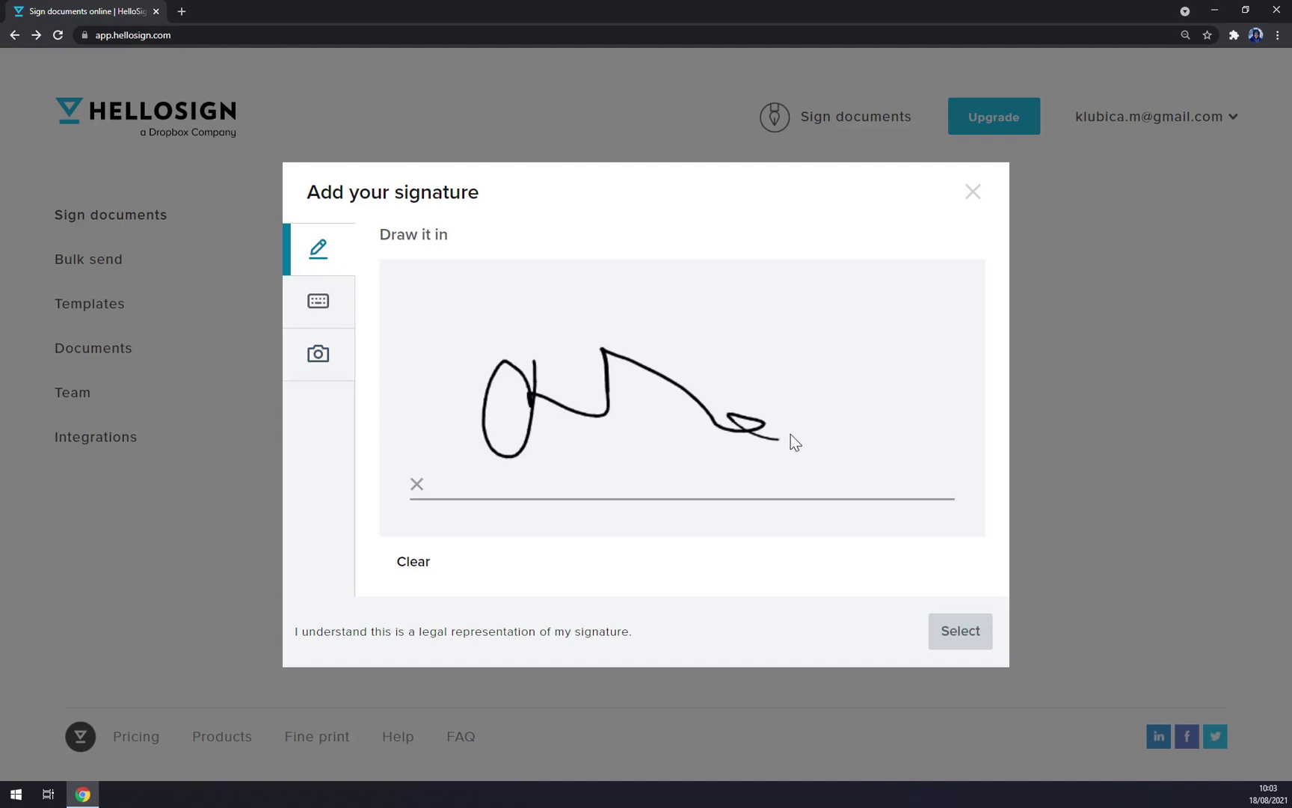
pyautogui.click(412, 565)
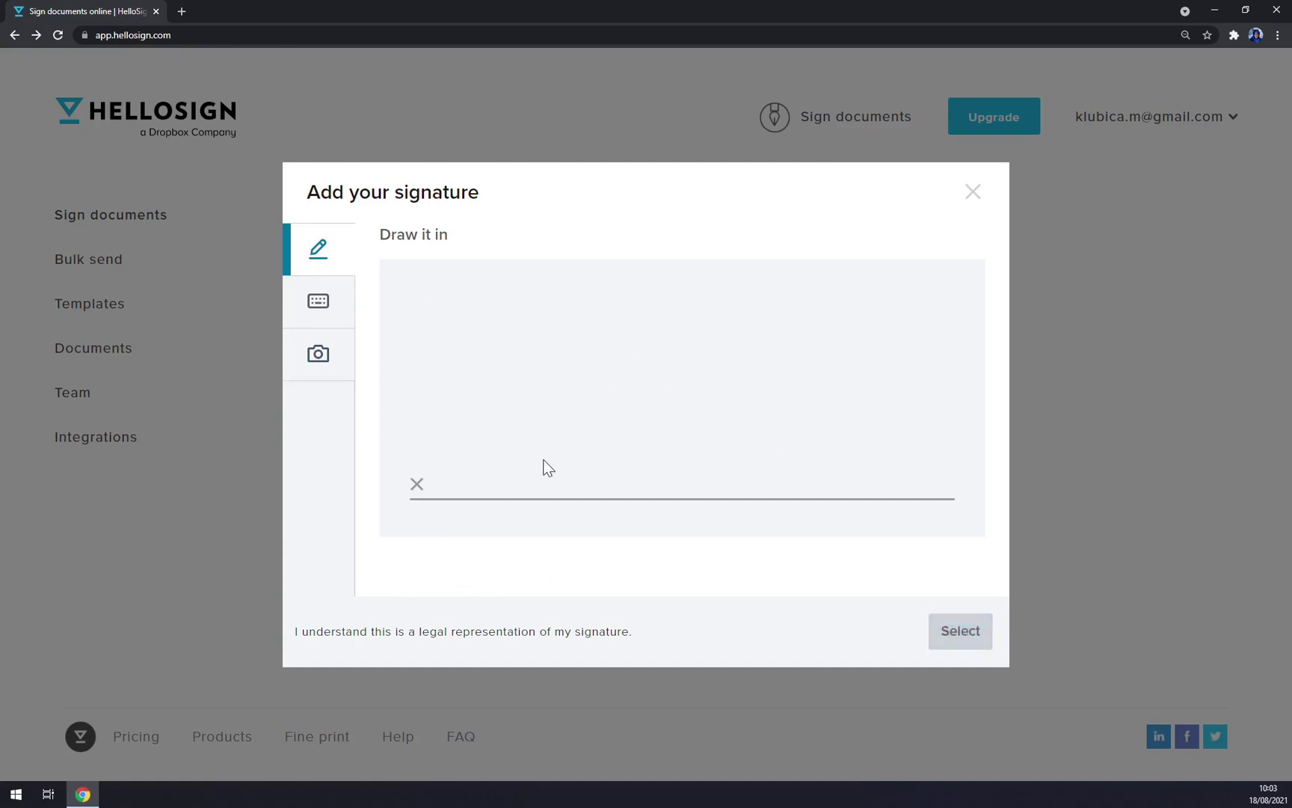
pyautogui.moveTo(479, 330)
pyautogui.mouseDown()
pyautogui.moveTo(462, 453)
pyautogui.moveTo(524, 359)
pyautogui.moveTo(574, 453)
pyautogui.moveTo(817, 450)
pyautogui.mouseUp()
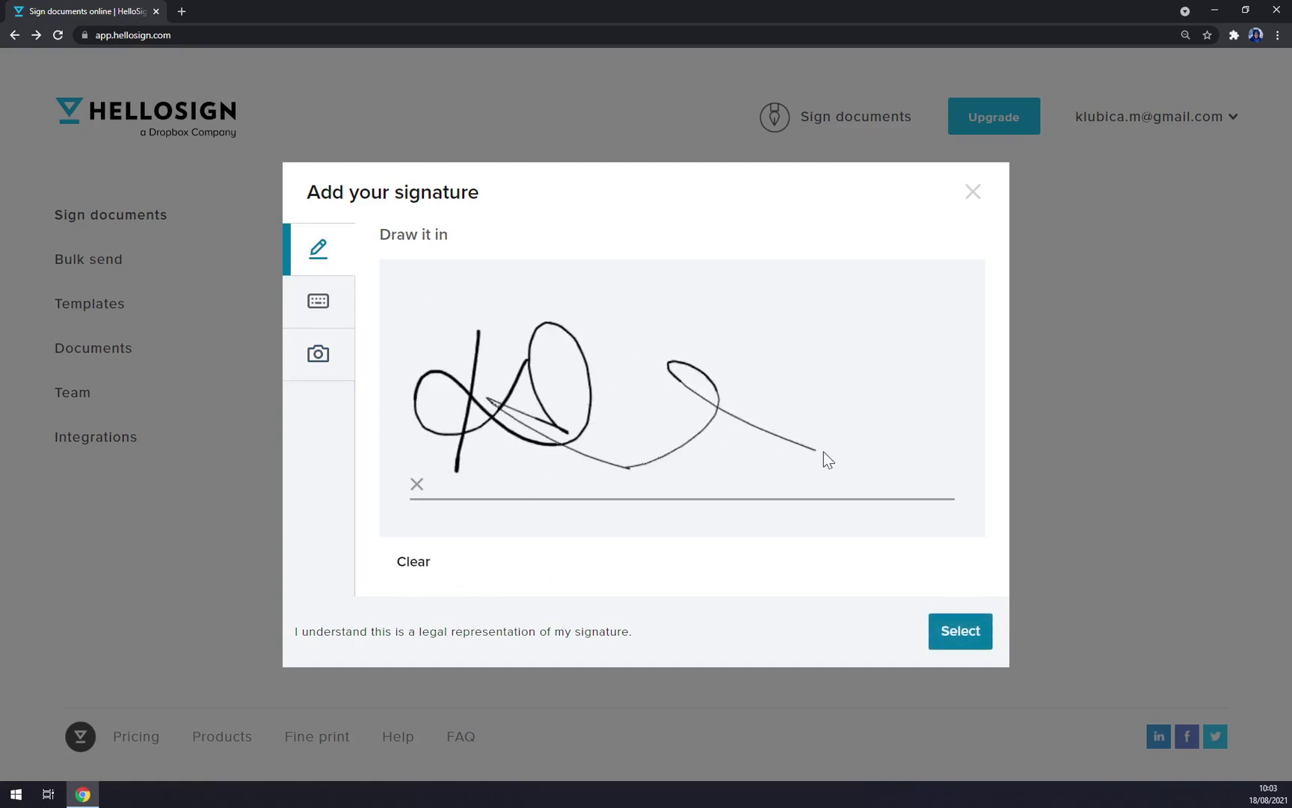
pyautogui.click(947, 645)
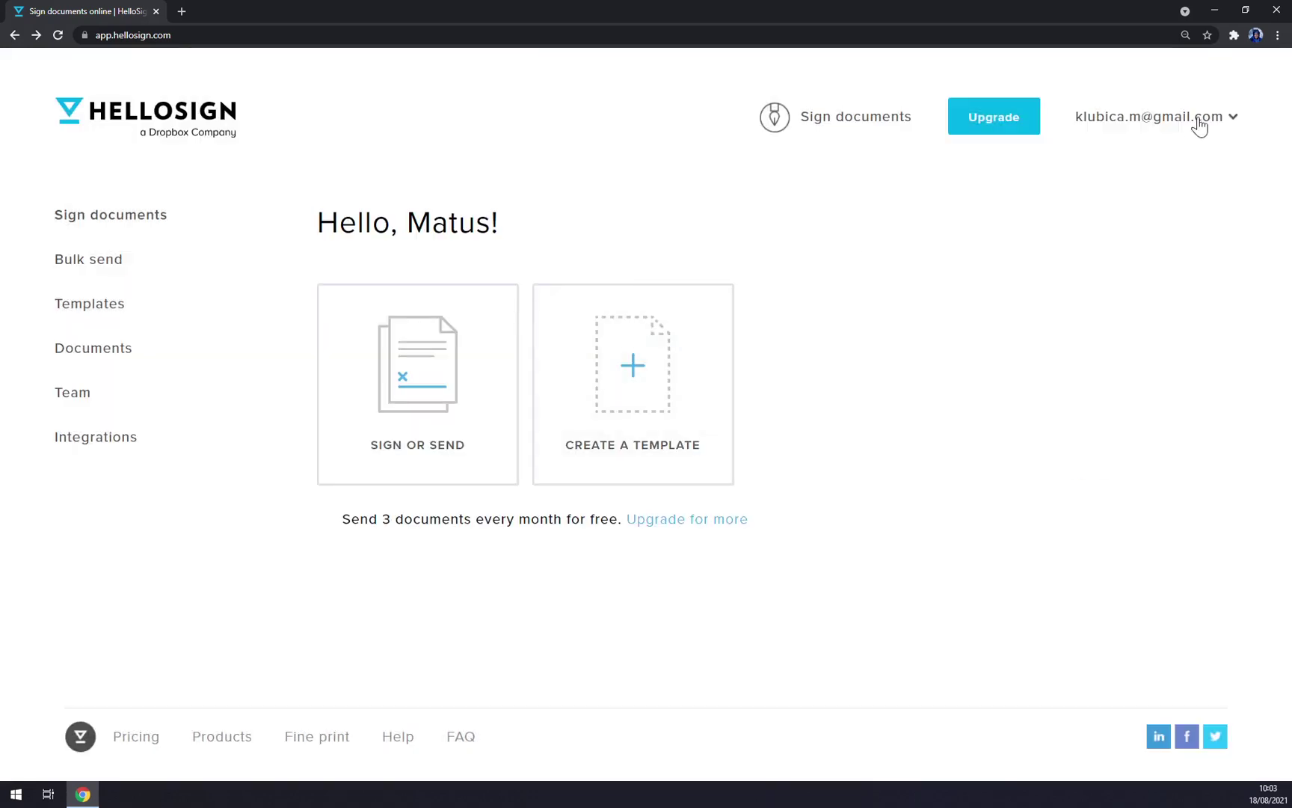
# Step: Check the new signature in the account menu and go to account settings
pyautogui.click(1198, 120)
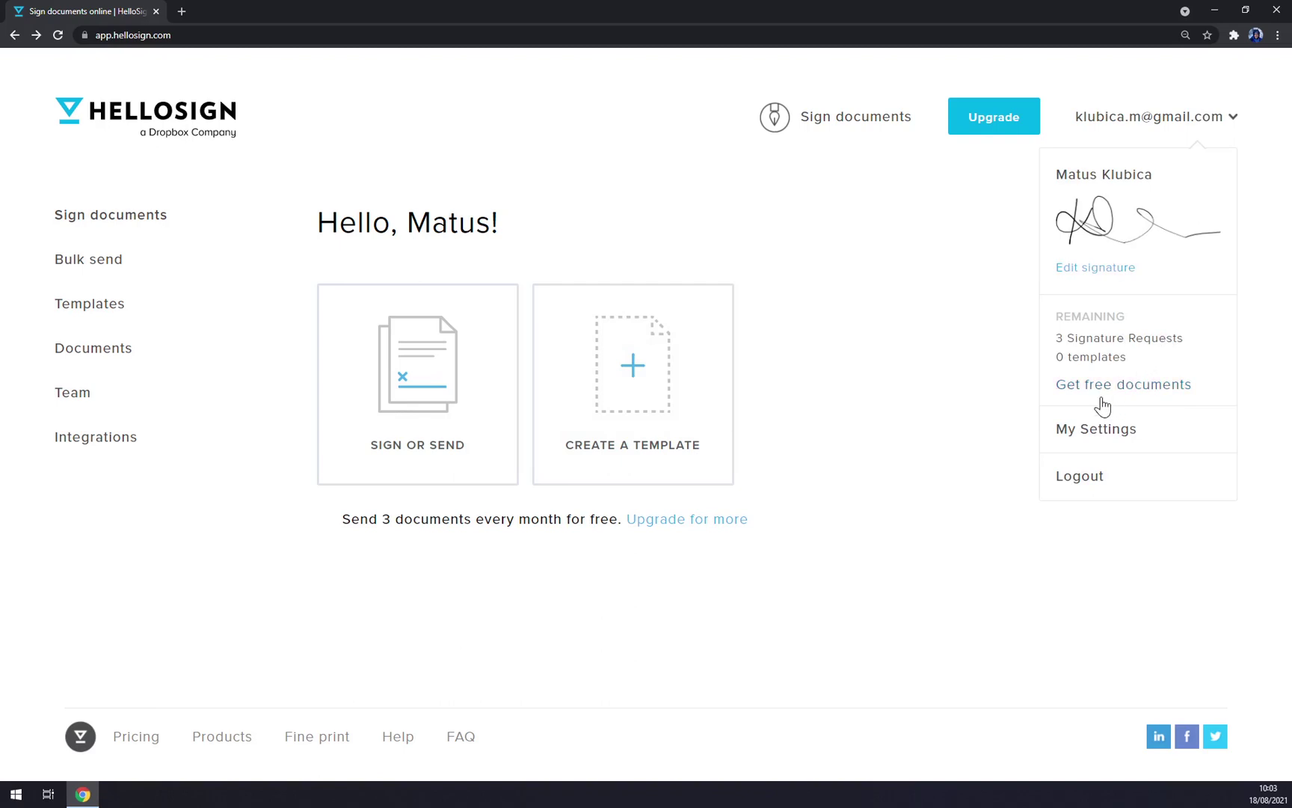
pyautogui.click(897, 586)
pyautogui.click(1171, 123)
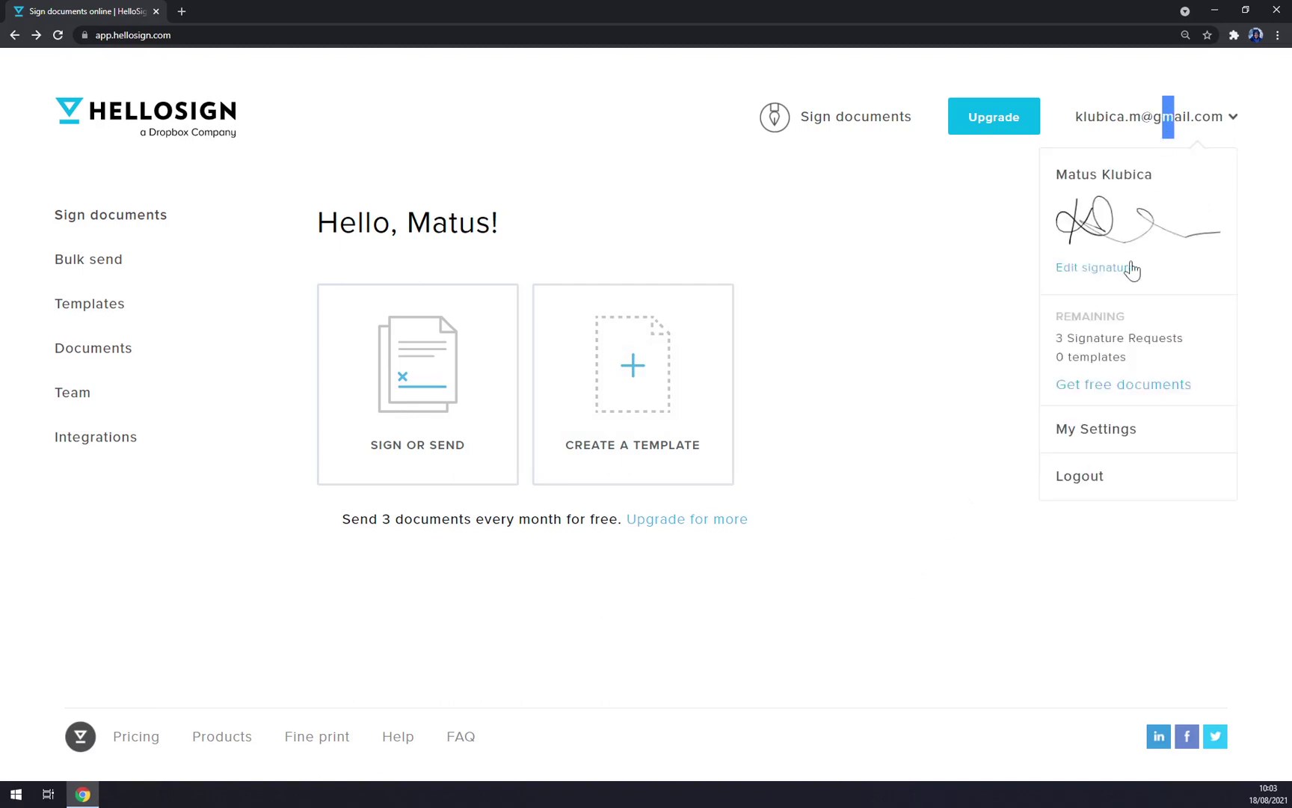
pyautogui.click(1111, 443)
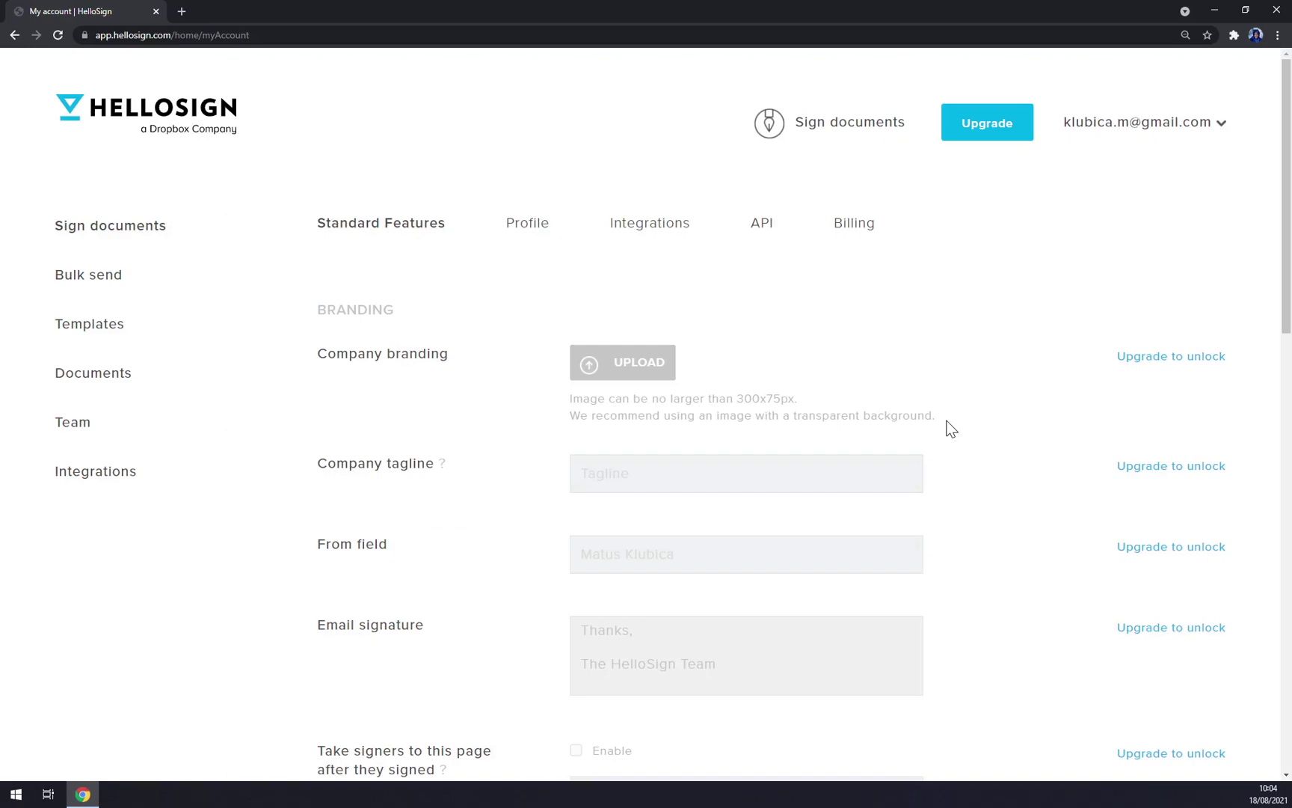
pyautogui.scroll(-5, 640, 323)
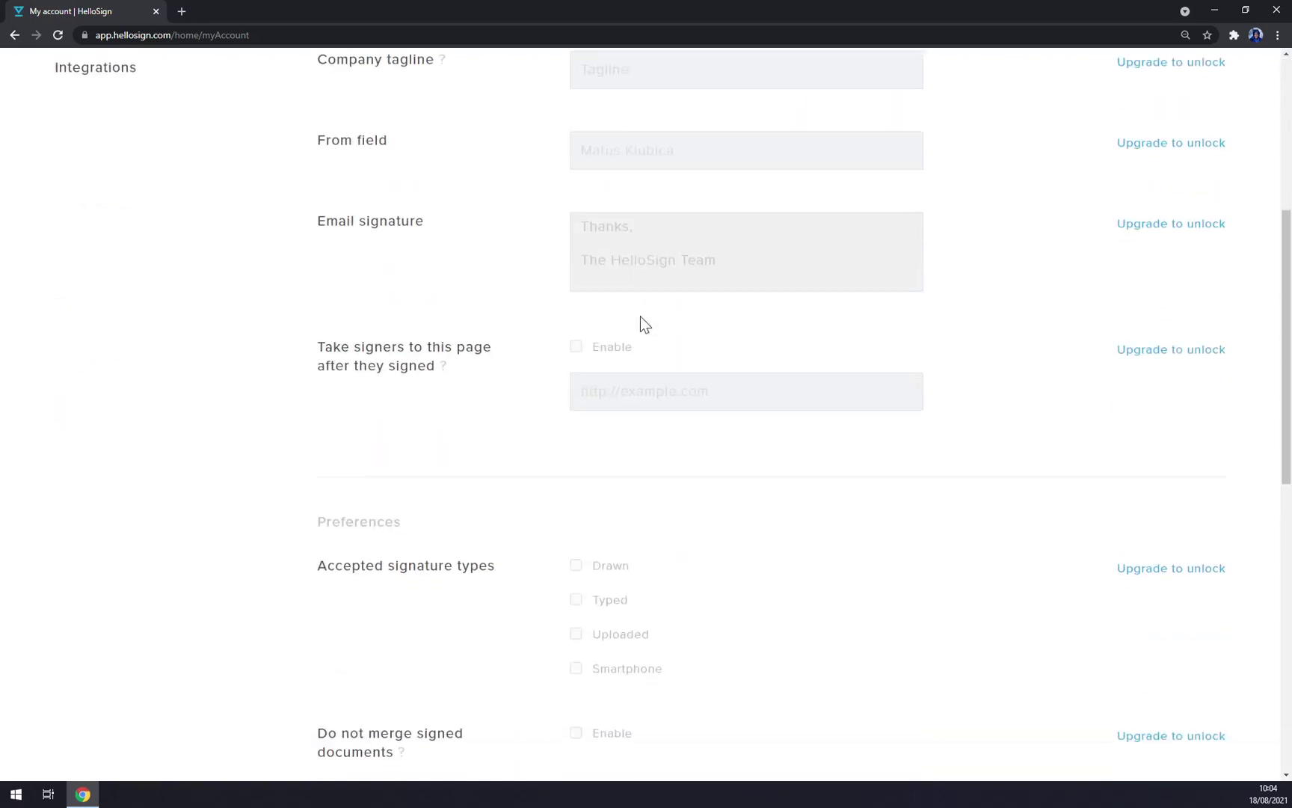
pyautogui.scroll(5, 583, 254)
# Step: Show the Profile section and review its notification and Email PDF copies options
pyautogui.click(539, 224)
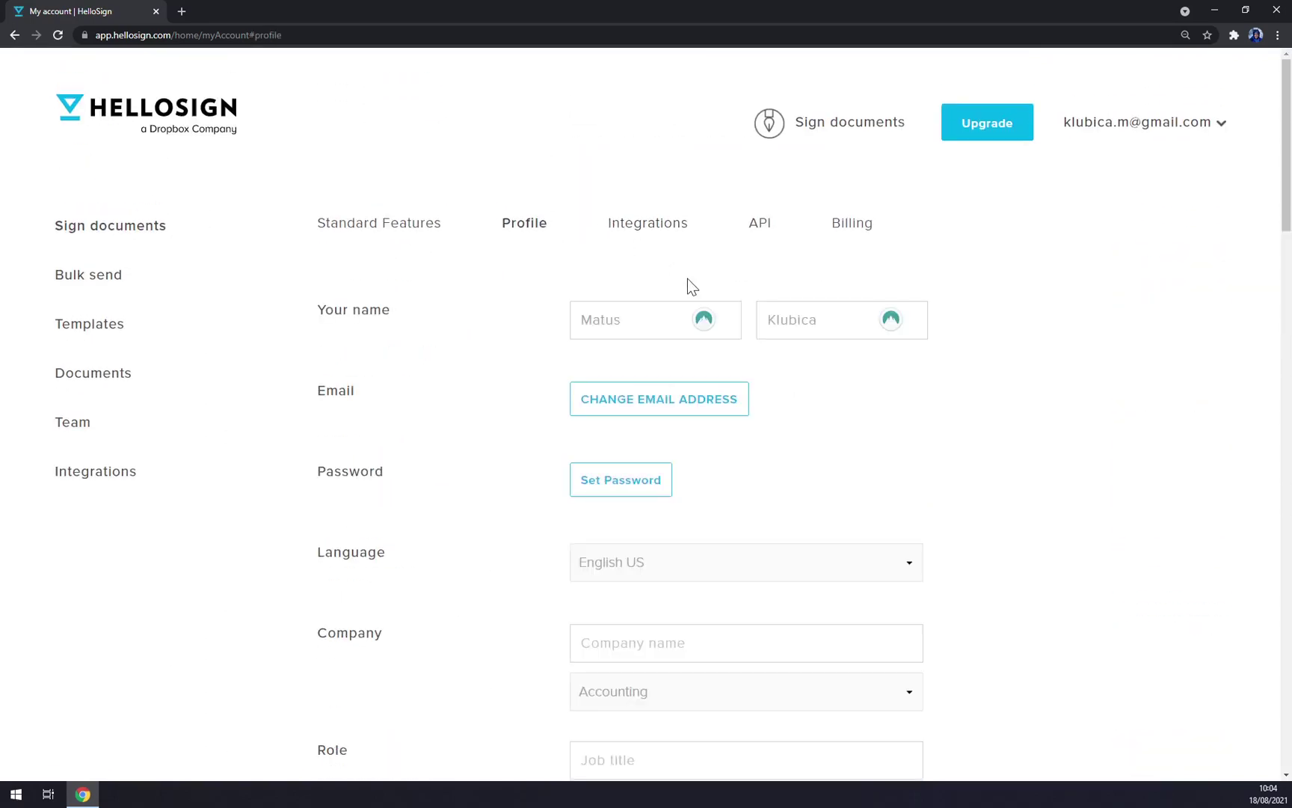
pyautogui.scroll(-4, 689, 285)
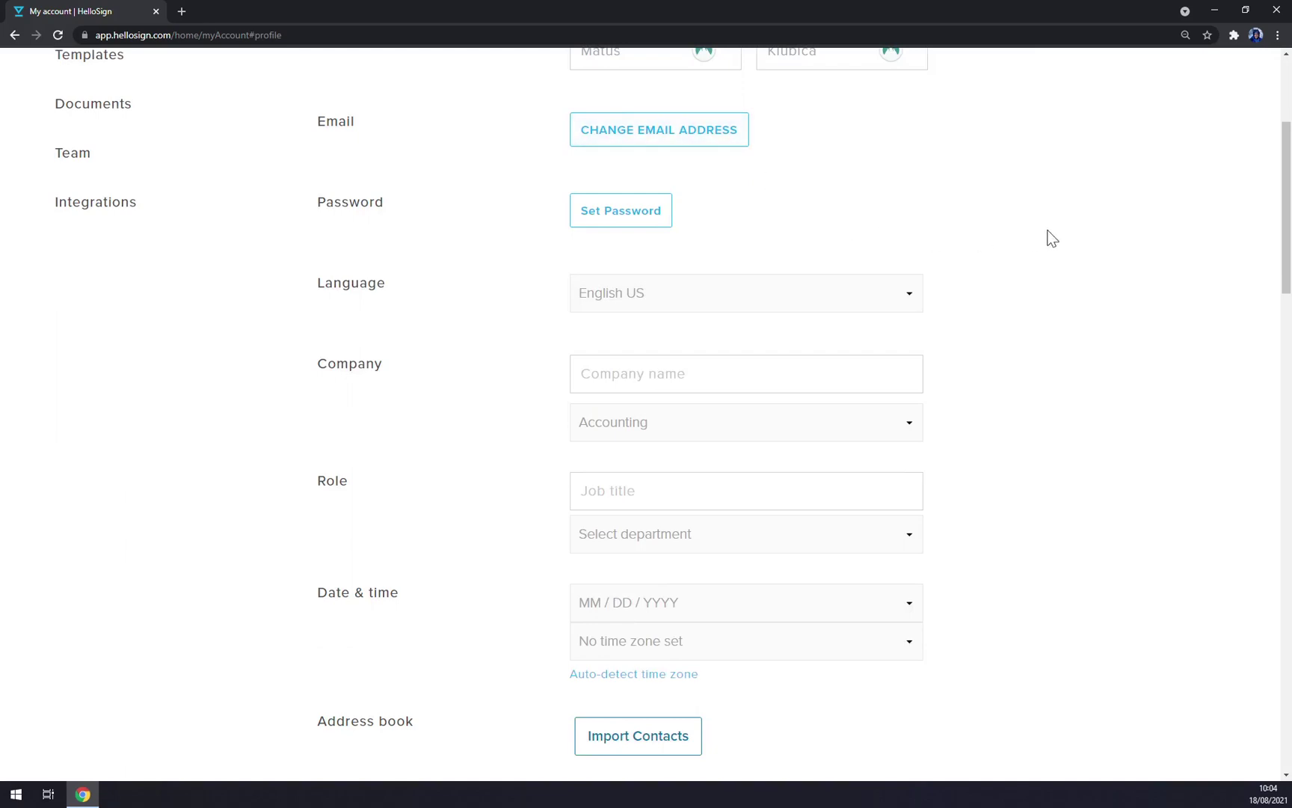
pyautogui.scroll(-2, 1041, 250)
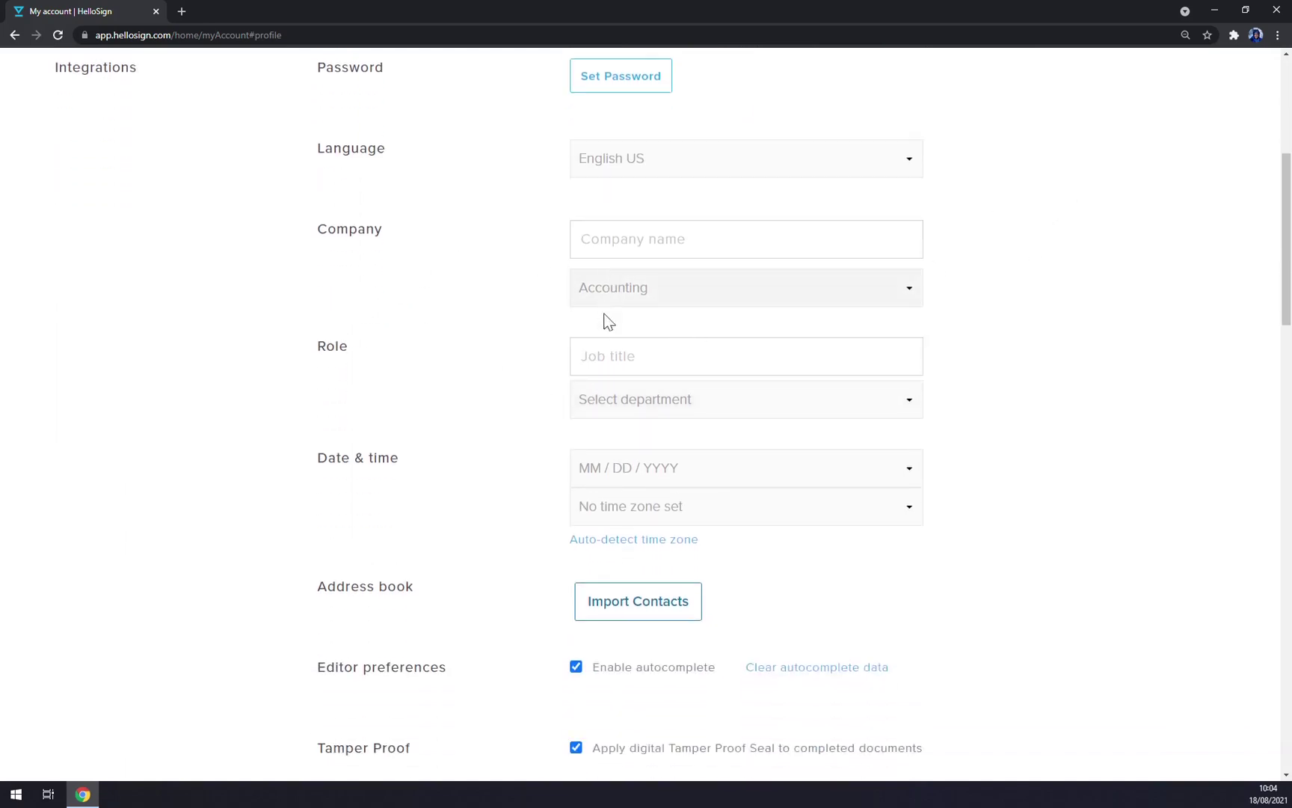
pyautogui.scroll(-4, 494, 411)
pyautogui.scroll(1, 474, 397)
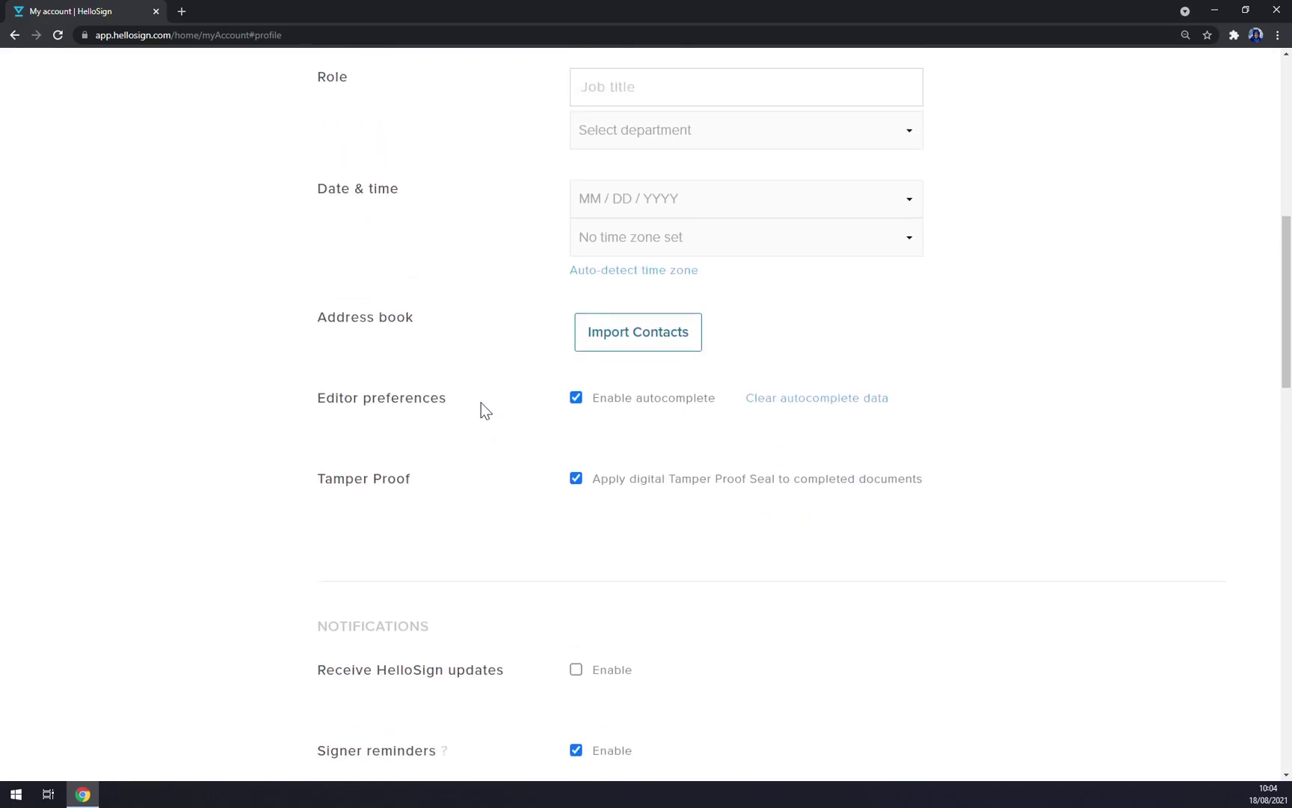
pyautogui.scroll(-10, 483, 408)
pyautogui.scroll(2, 493, 418)
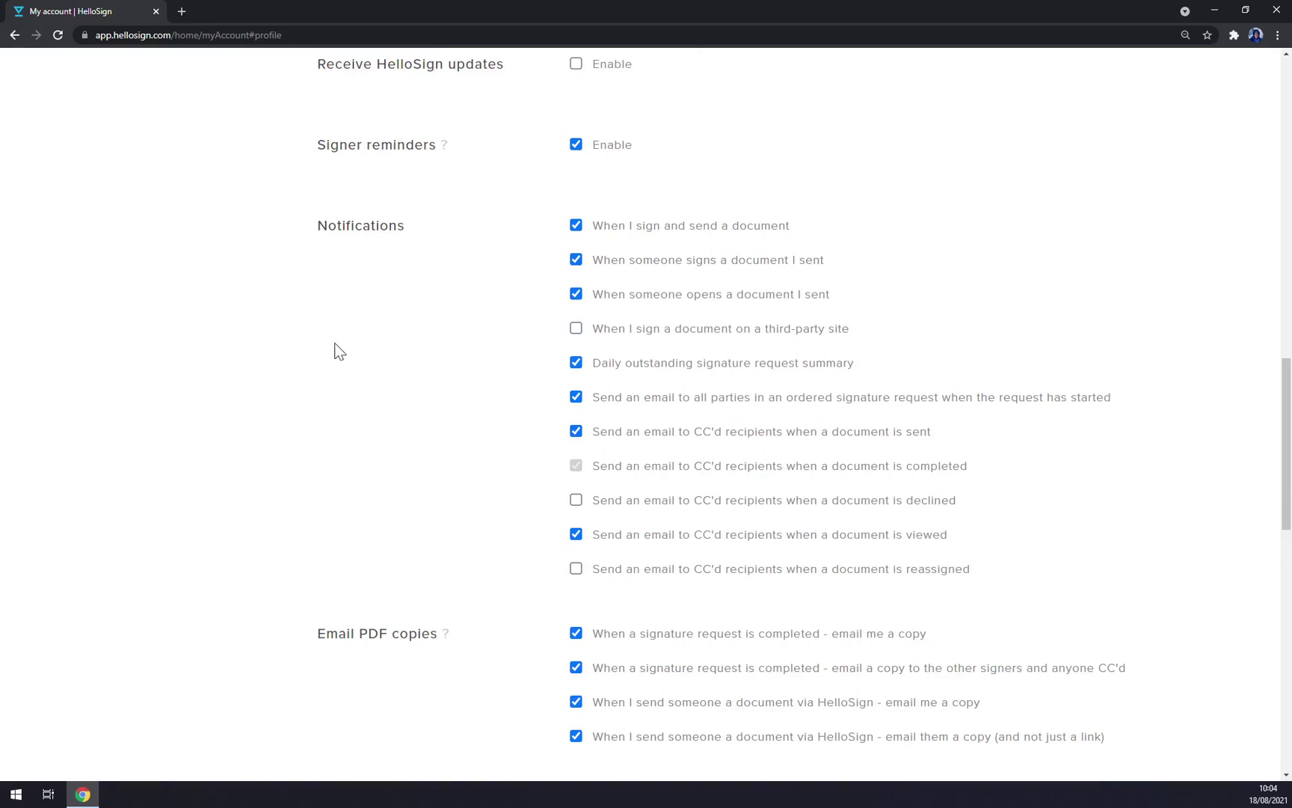
pyautogui.scroll(9, 346, 348)
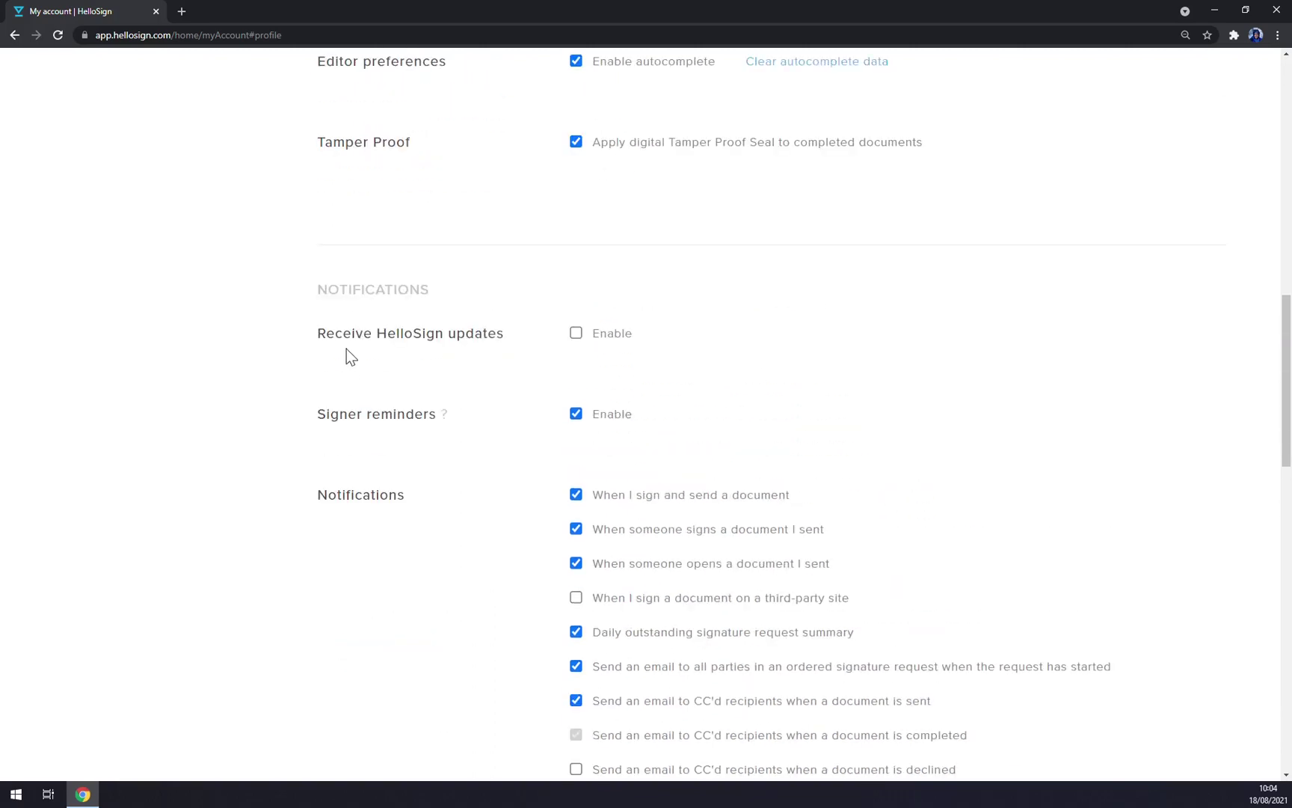
pyautogui.scroll(-7, 344, 344)
pyautogui.scroll(-5, 344, 344)
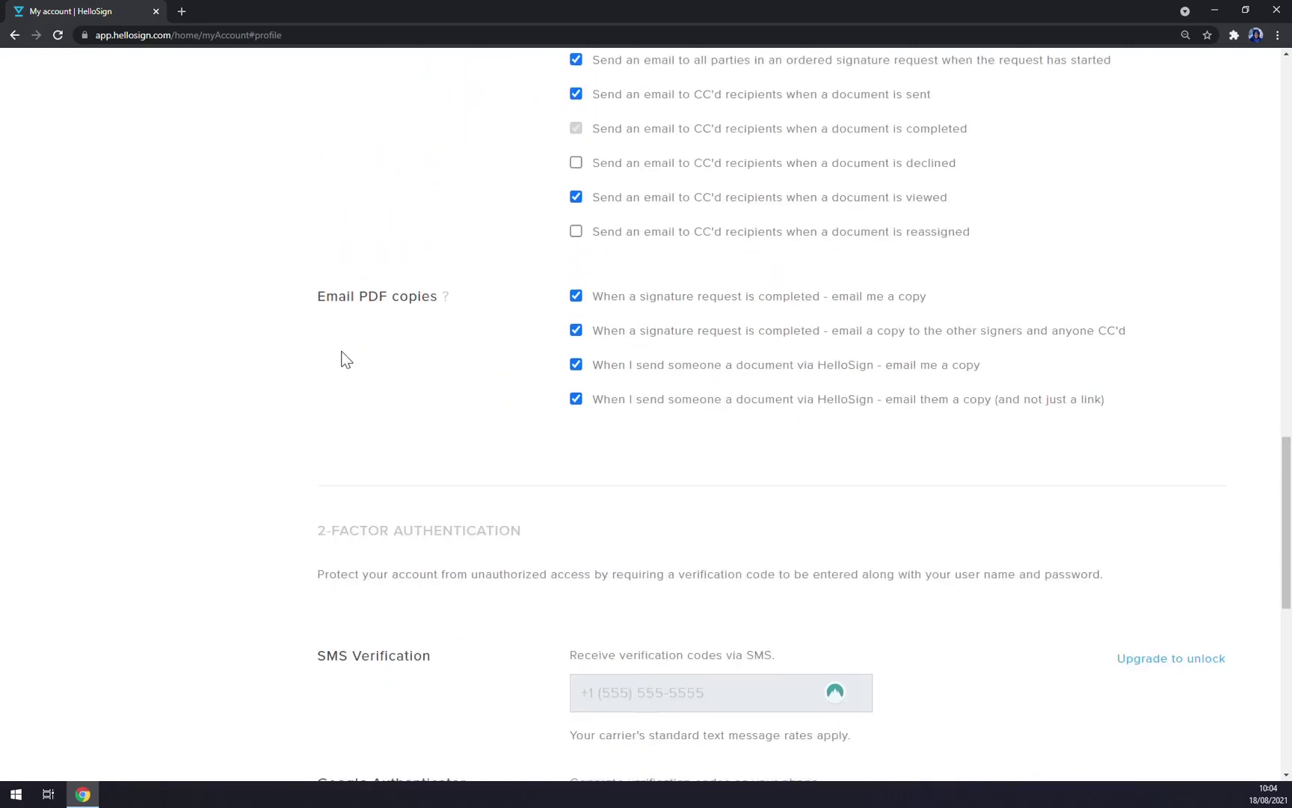
pyautogui.scroll(-8, 341, 359)
pyautogui.scroll(20, 615, 485)
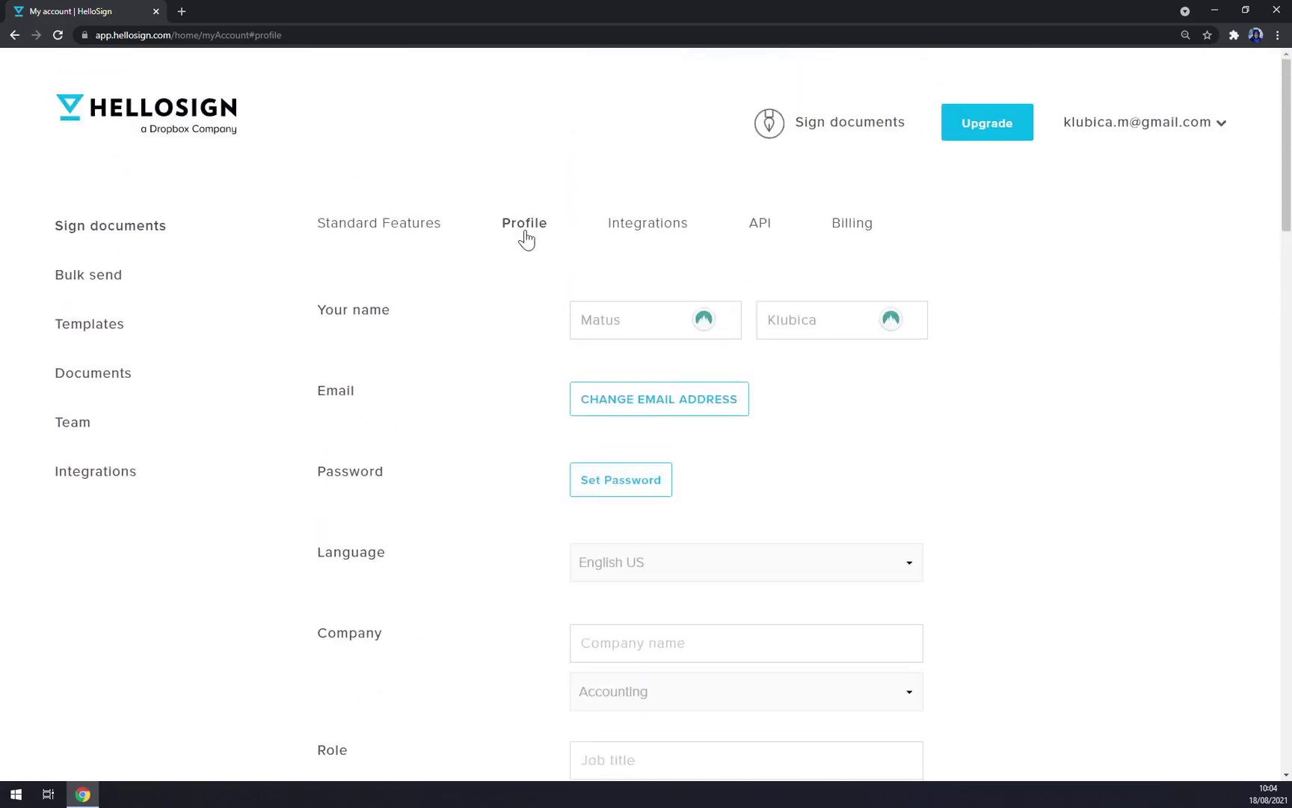
# Step: Show the Integrations section and browse Dropbox, Gmail, Google Drive and Zapier
pyautogui.click(645, 227)
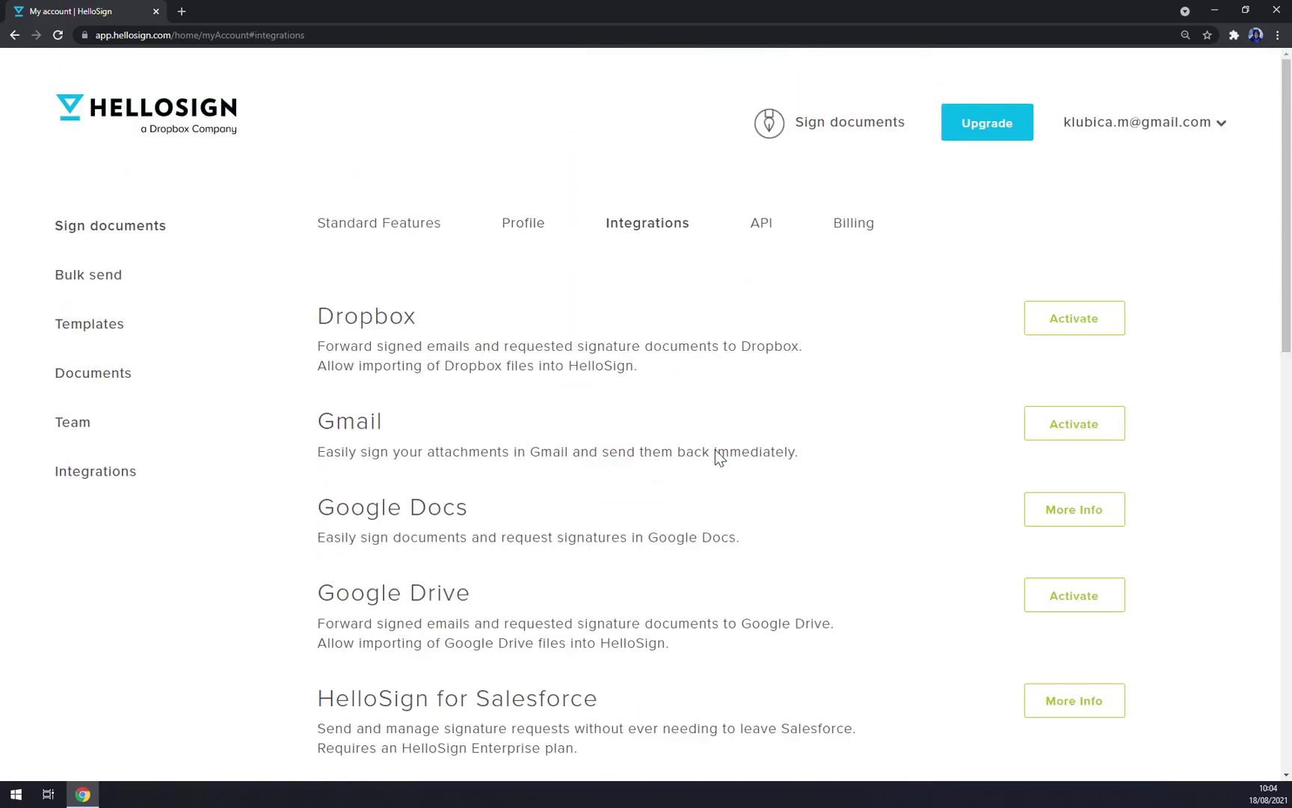
pyautogui.scroll(-1, 665, 436)
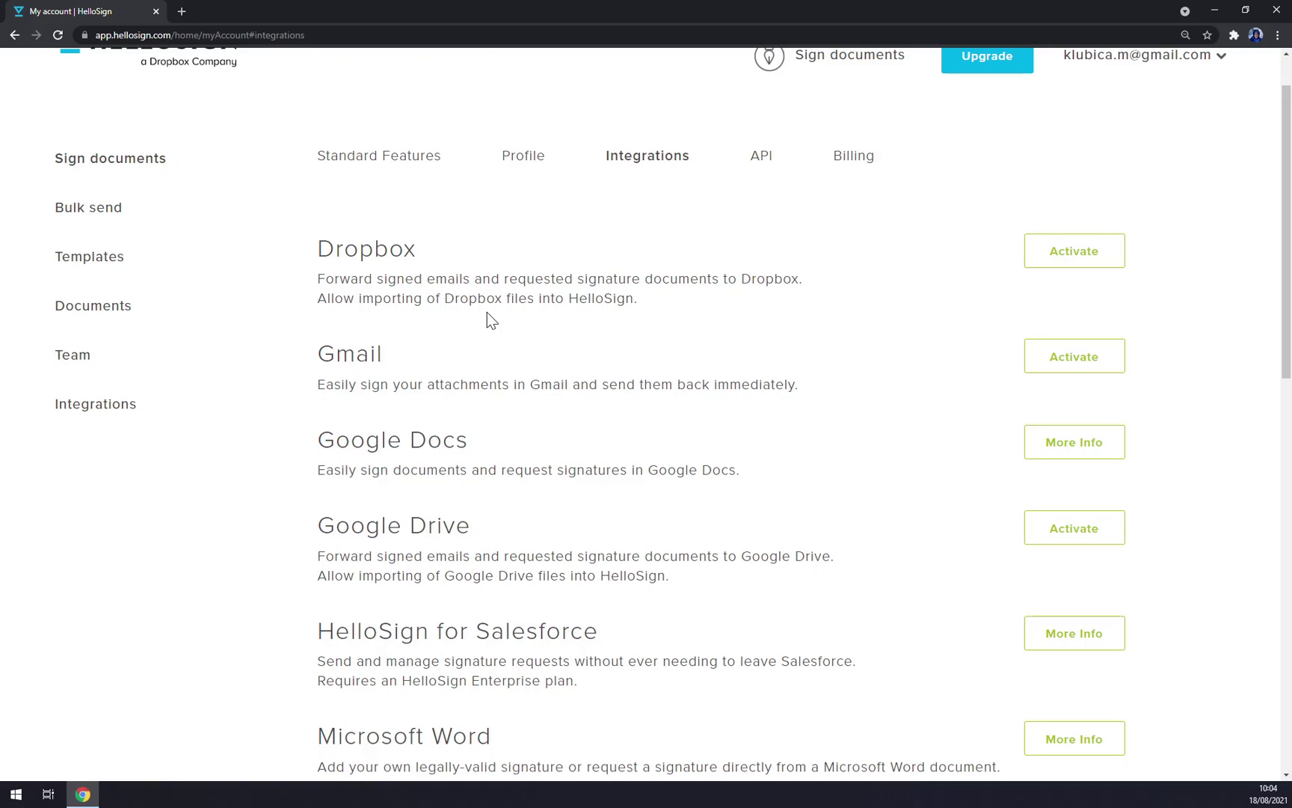
pyautogui.scroll(-1, 494, 358)
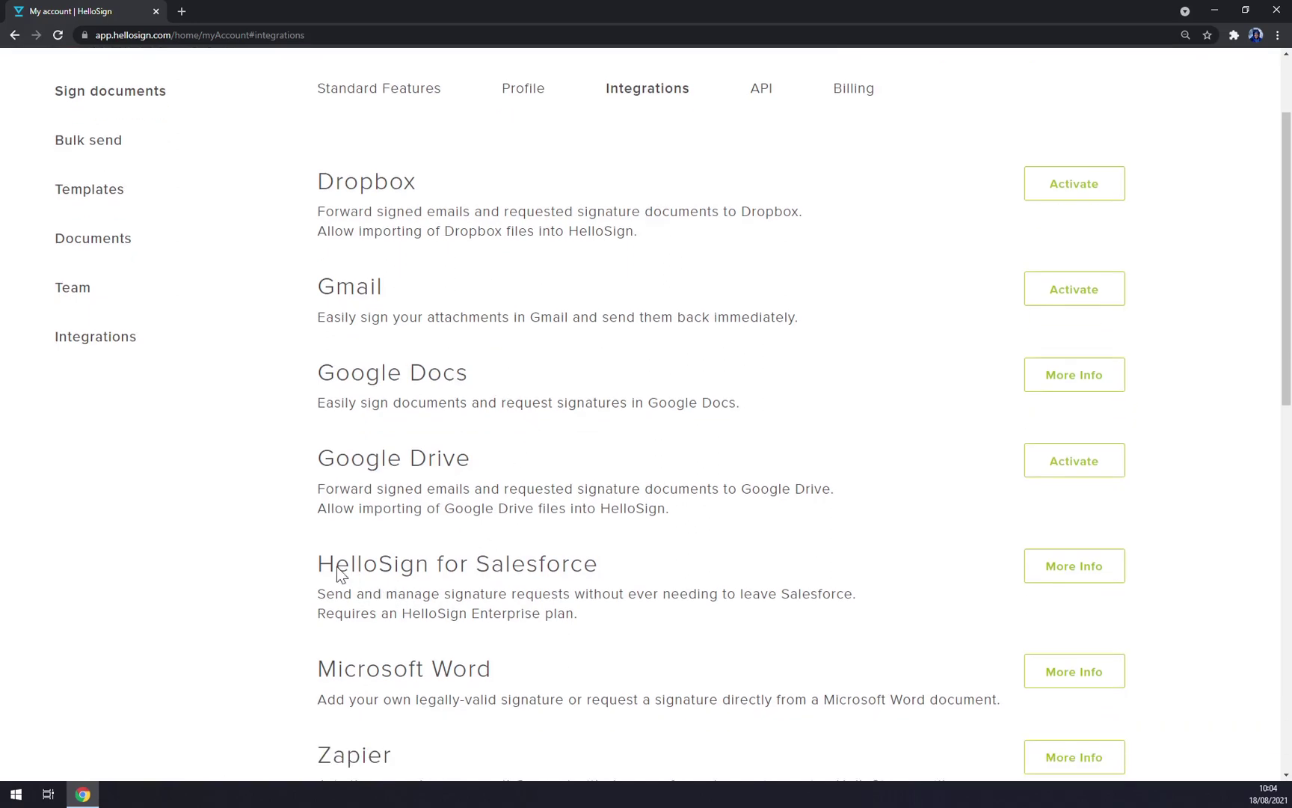
pyautogui.scroll(-5, 523, 554)
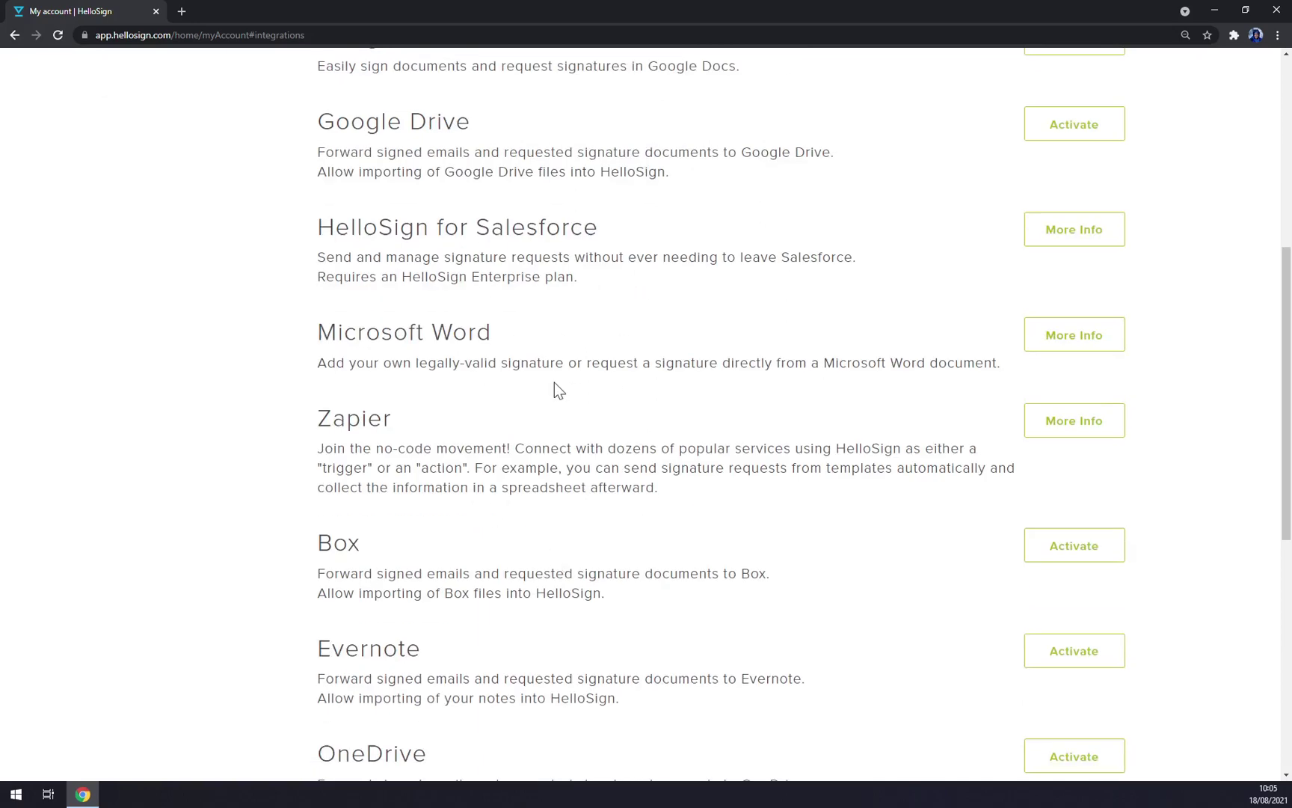
pyautogui.doubleClick(335, 425)
pyautogui.click(456, 448)
pyautogui.scroll(-5, 535, 471)
pyautogui.scroll(11, 533, 471)
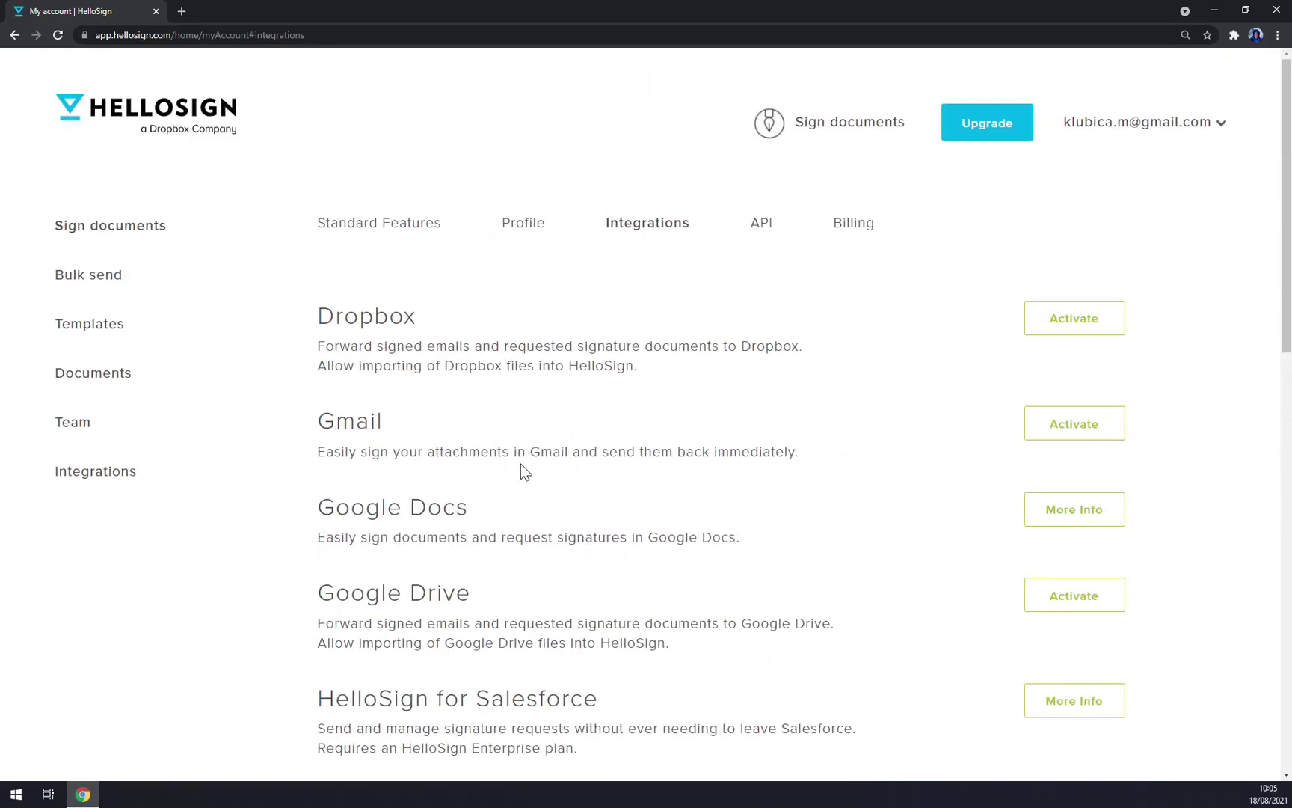
pyautogui.scroll(-3, 523, 475)
pyautogui.scroll(3, 535, 482)
# Step: In the API section, create a v3 API key and select the generated key string
pyautogui.click(775, 235)
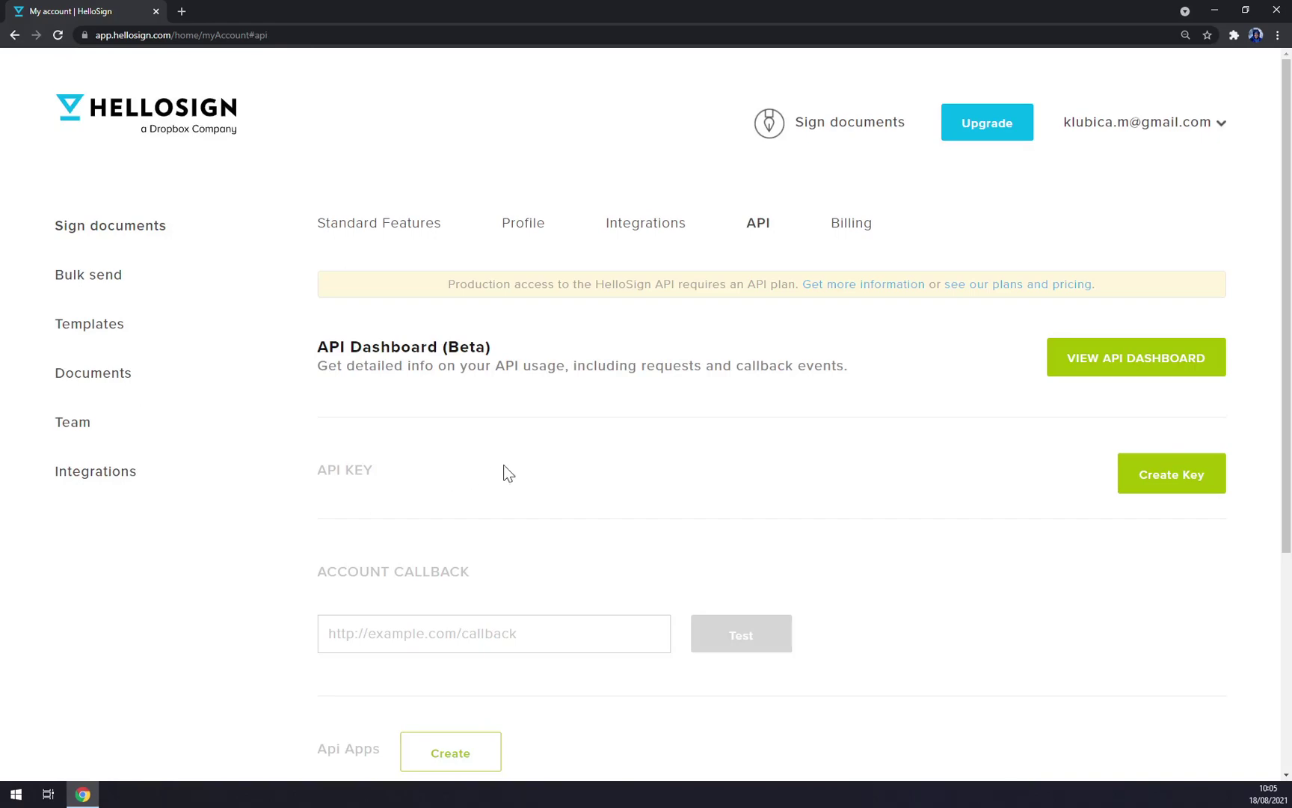
pyautogui.scroll(-5, 504, 473)
pyautogui.scroll(5, 504, 473)
pyautogui.click(1212, 475)
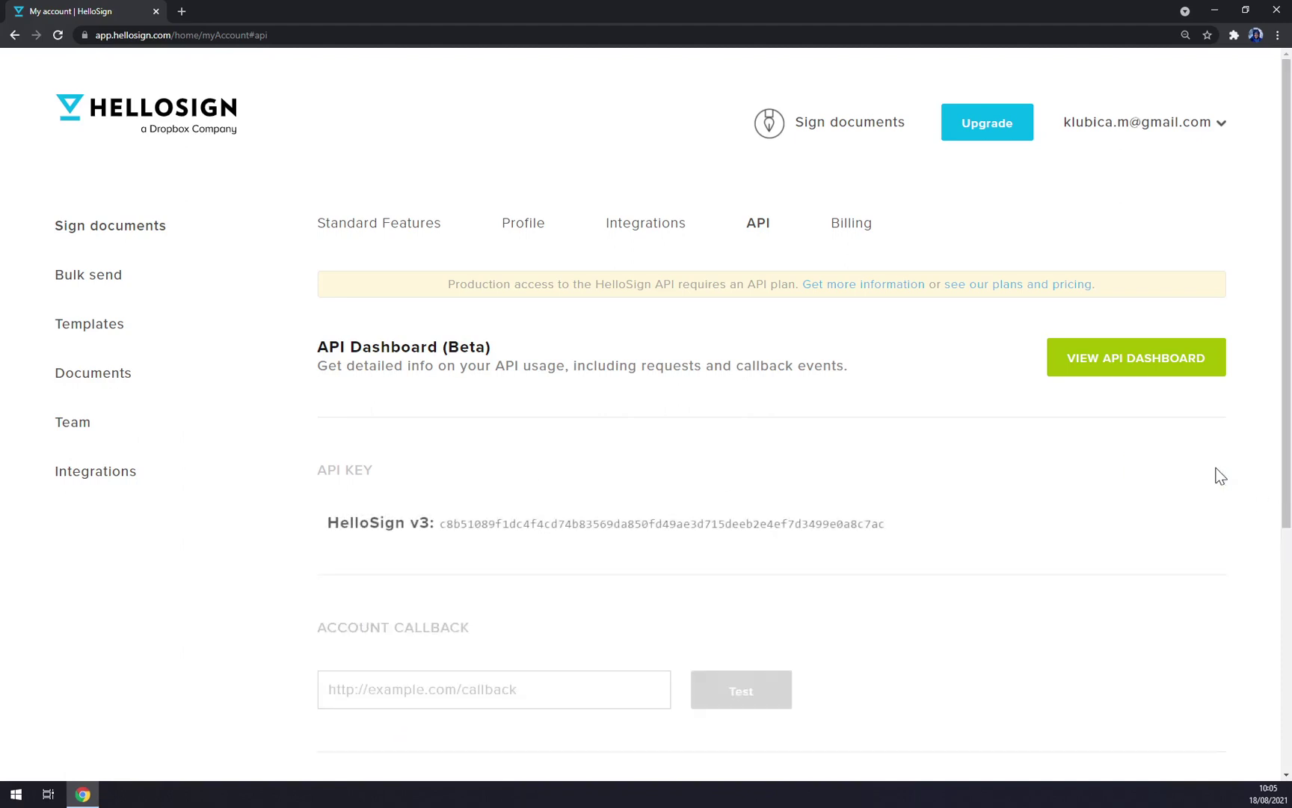
pyautogui.doubleClick(505, 530)
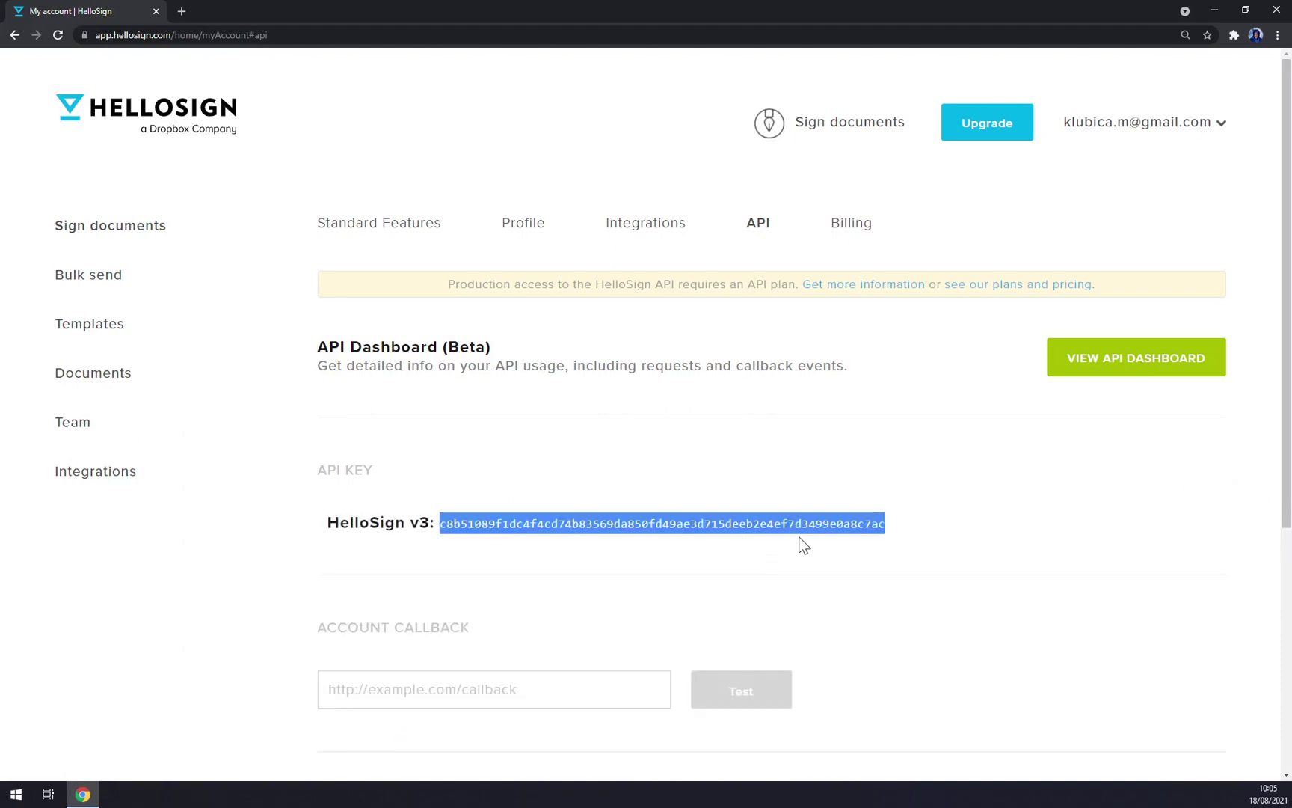
pyautogui.click(995, 654)
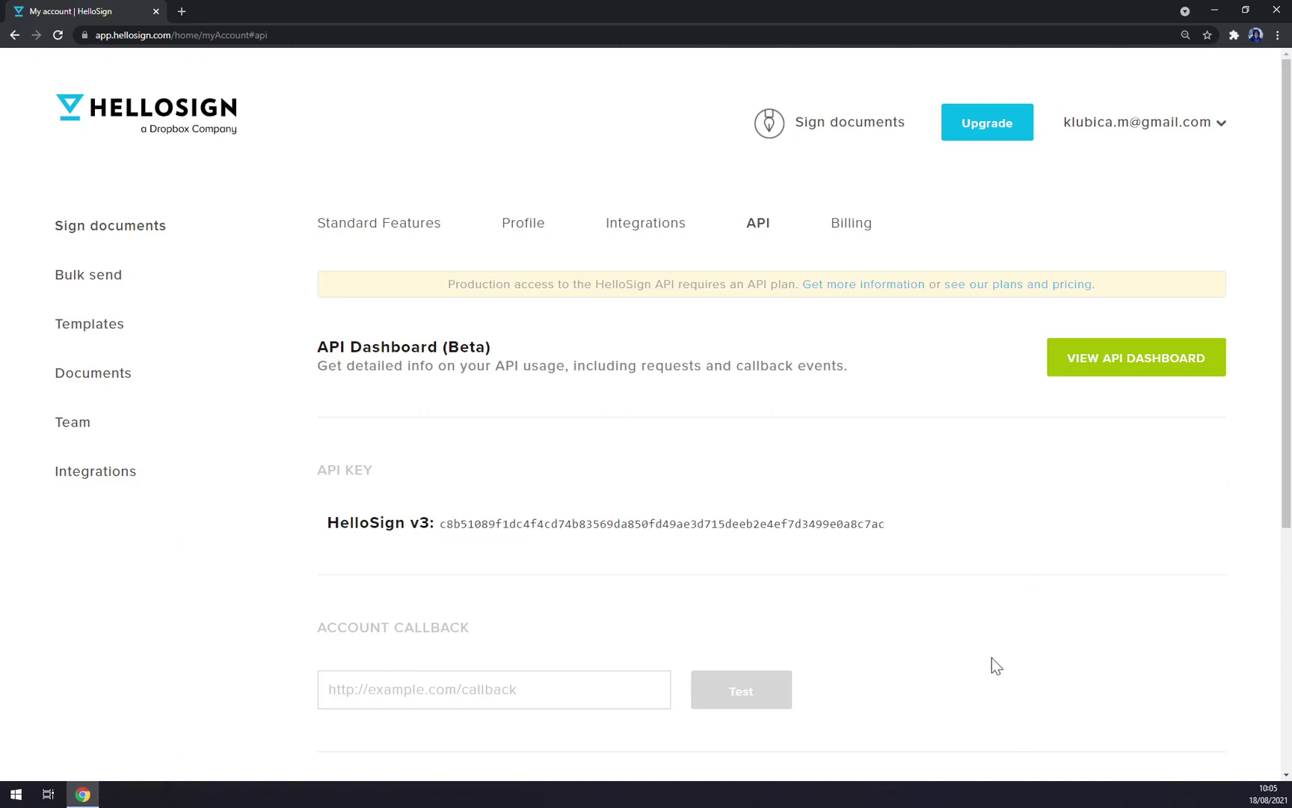
# Step: Start a Sign documents request and upload FAjul.PDF from the computer
pyautogui.click(100, 233)
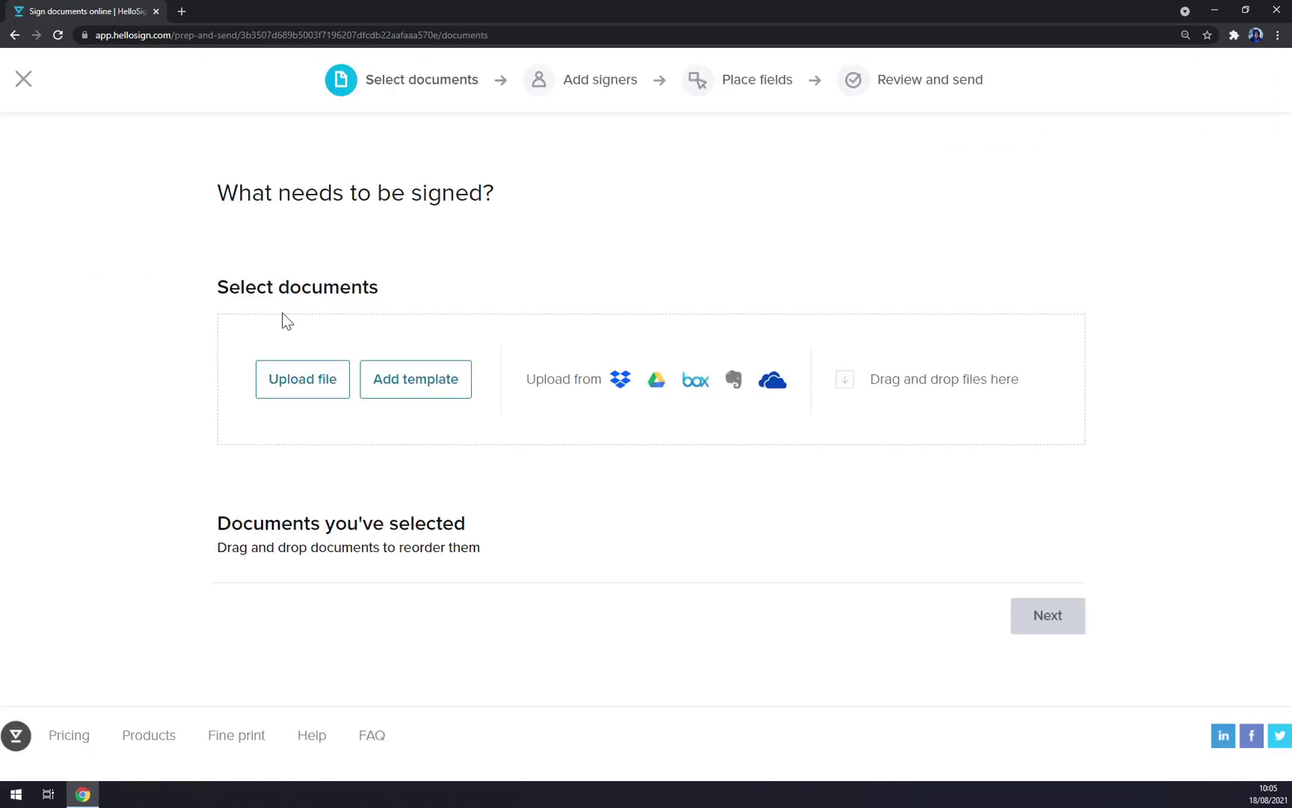
pyautogui.click(23, 80)
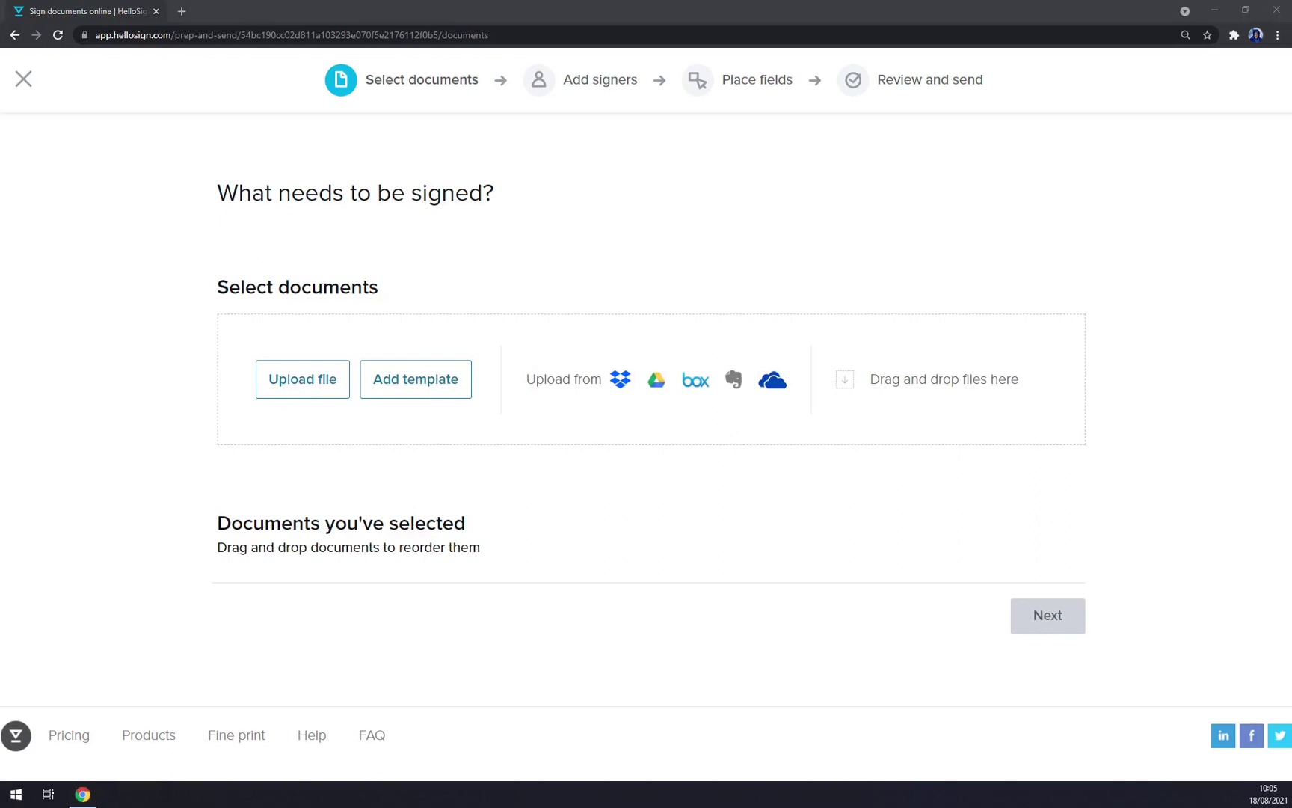
pyautogui.click(296, 403)
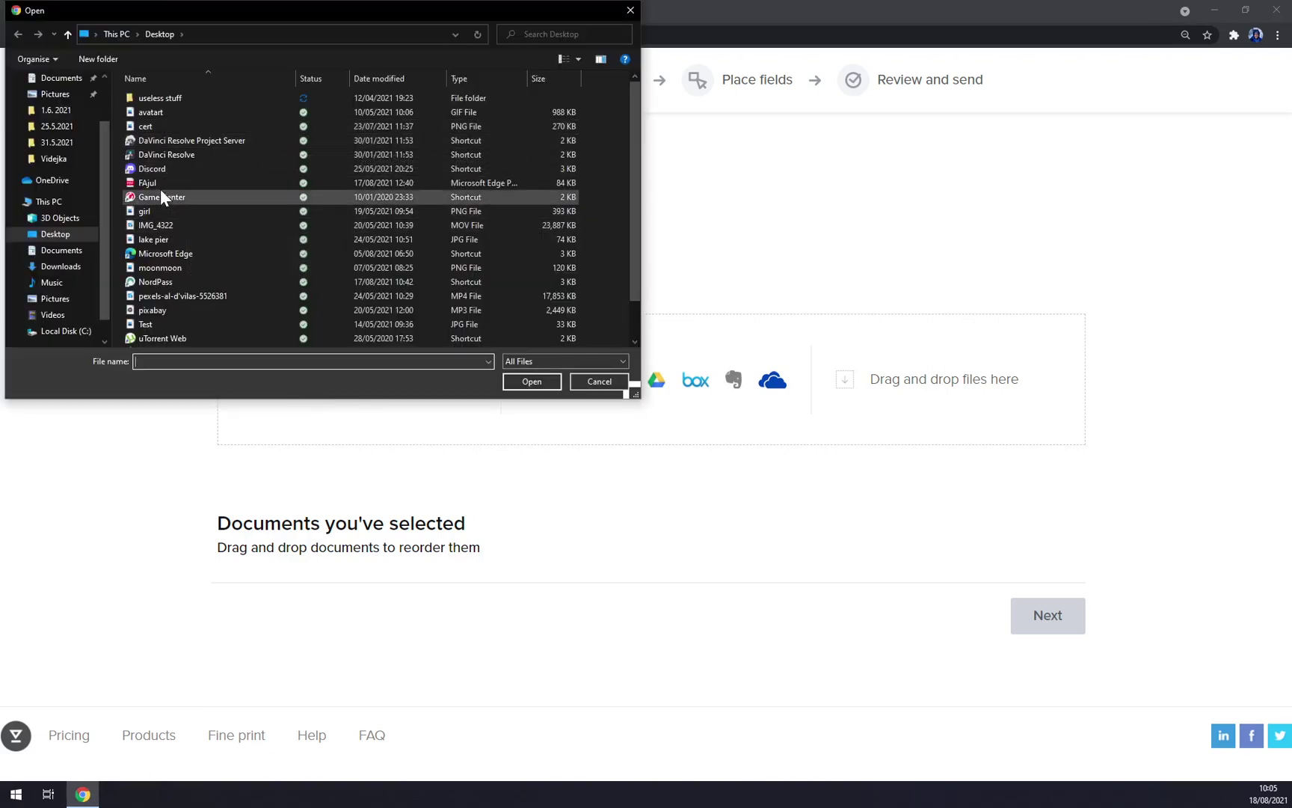
pyautogui.doubleClick(153, 183)
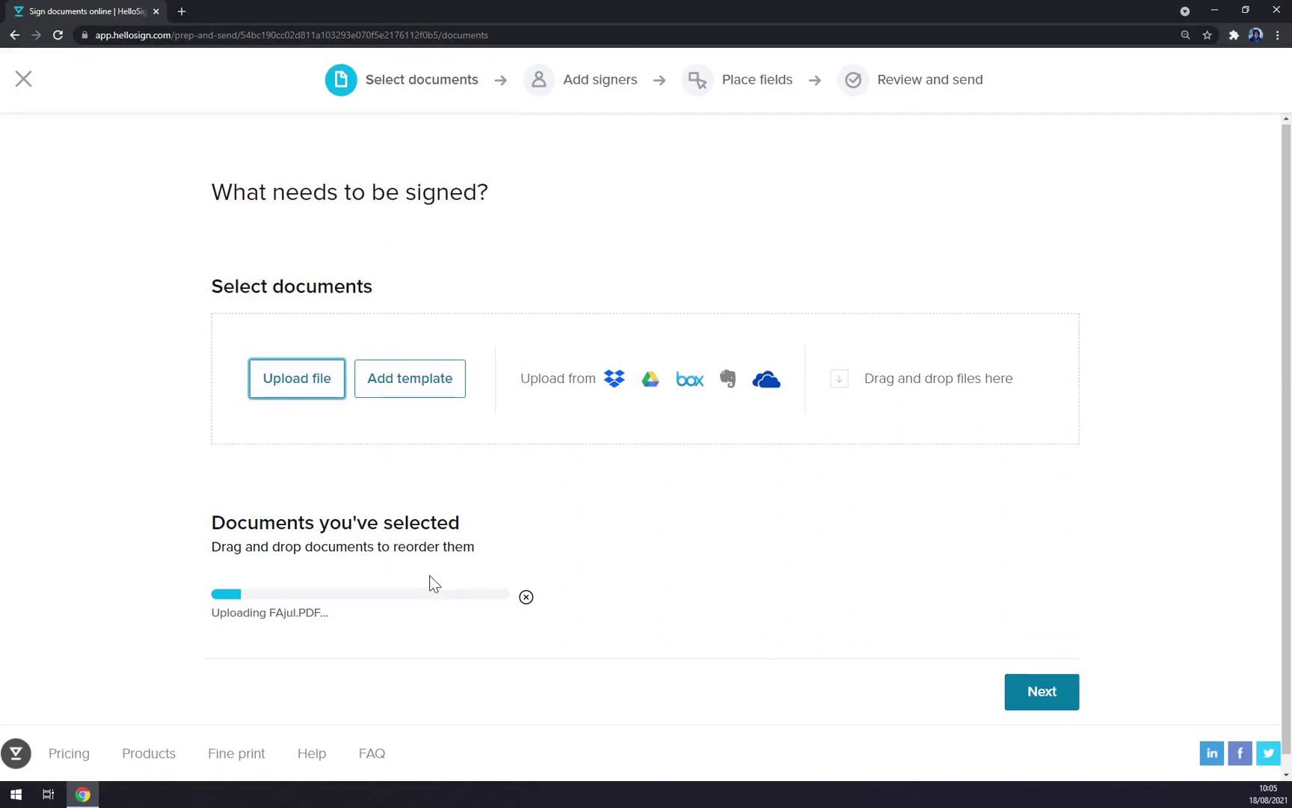
pyautogui.scroll(-1, 340, 557)
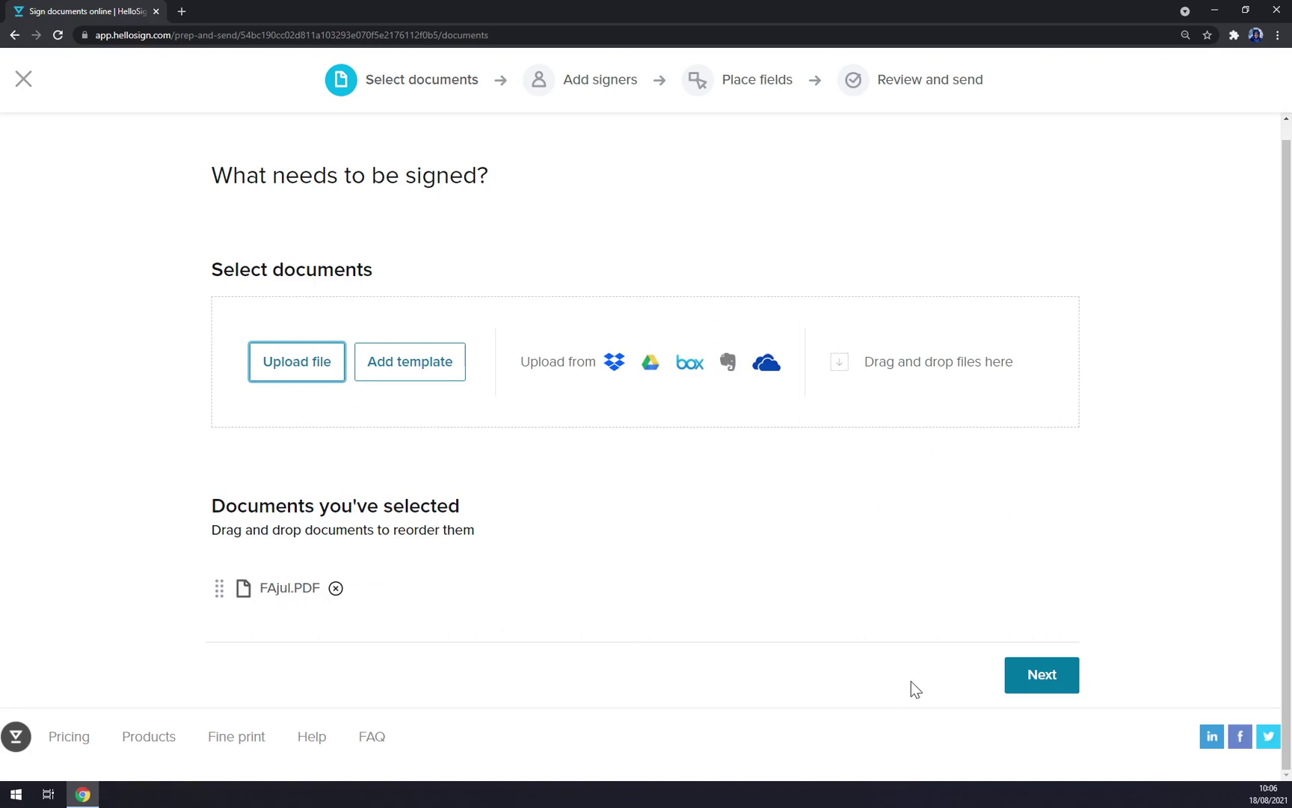
# Step: Enter the first signer's name and Gmail e-mail address
pyautogui.click(1018, 678)
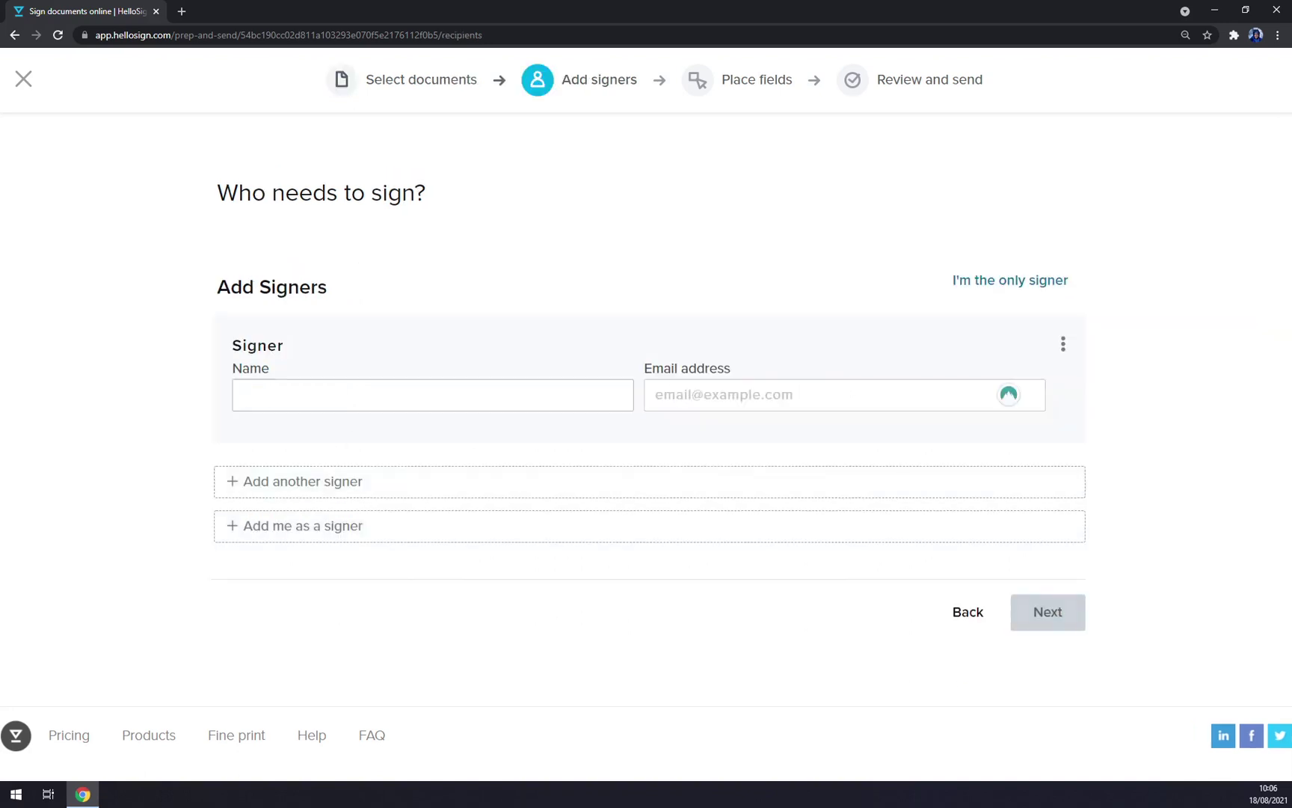
pyautogui.click(277, 427)
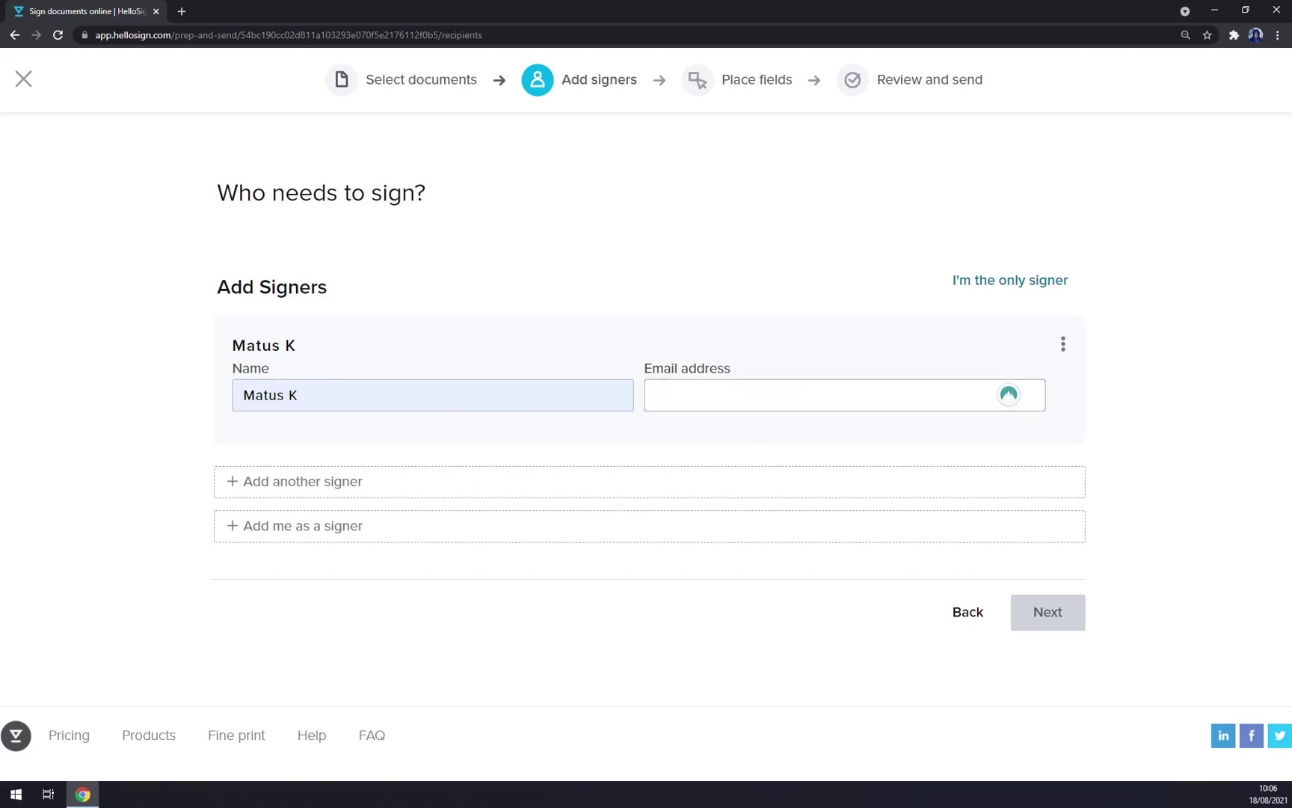
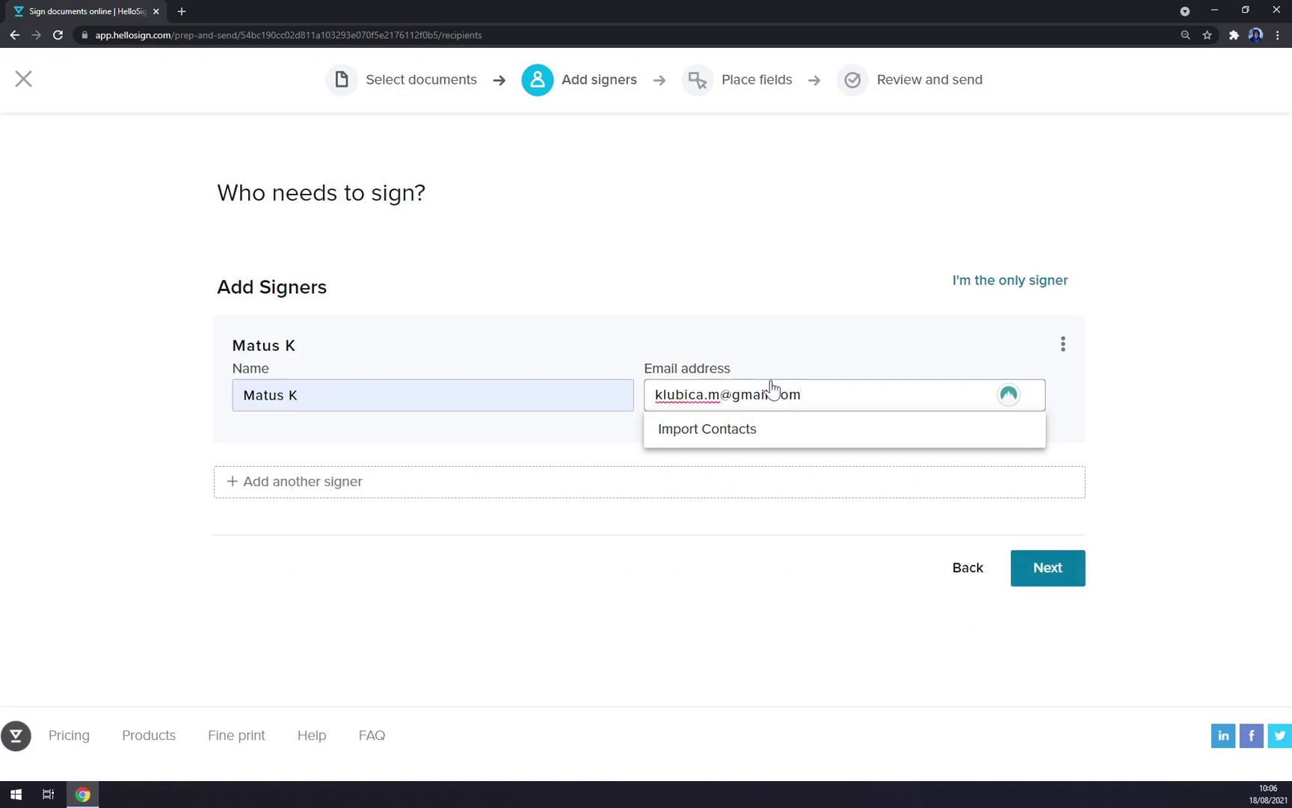
# Step: Add a second signer with first name and e-mail, then turn on Set signer order
pyautogui.click(235, 481)
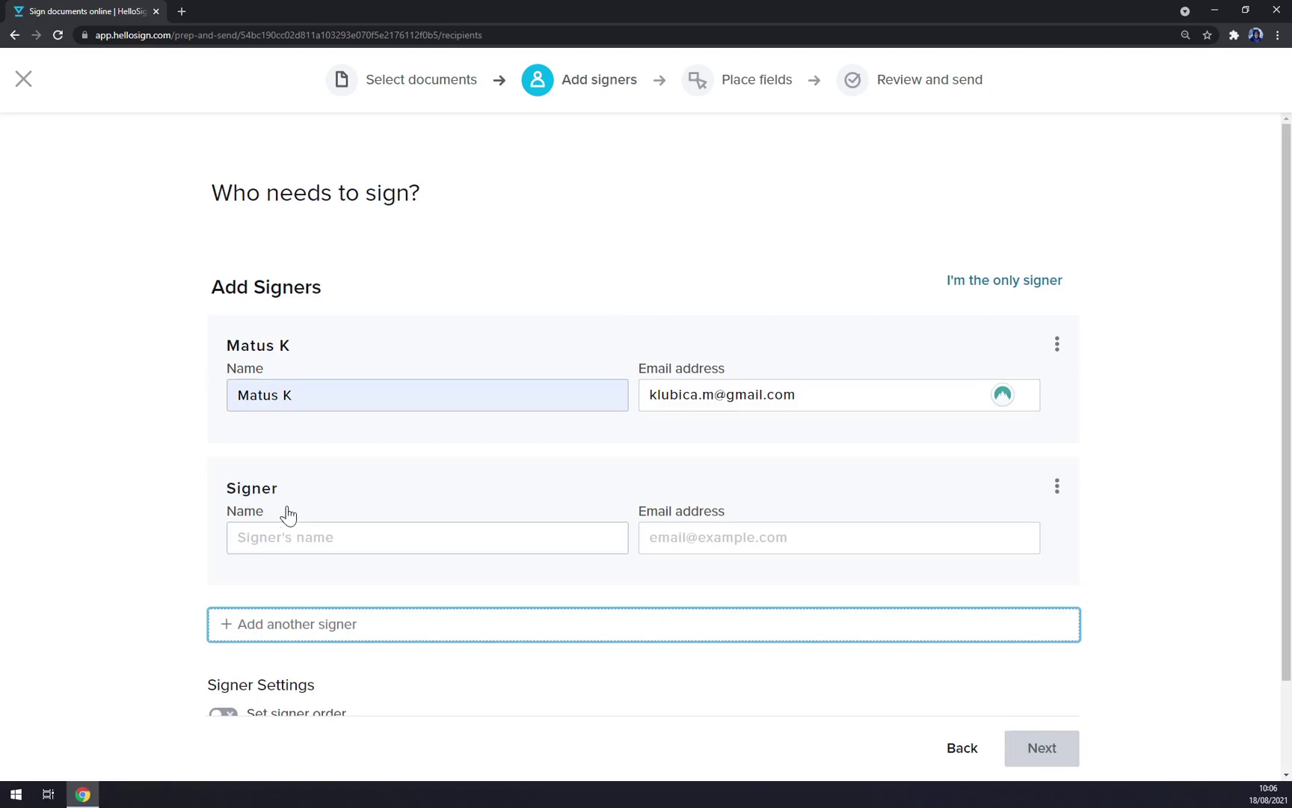
pyautogui.click(288, 537)
pyautogui.scroll(-2, 424, 522)
pyautogui.scroll(2, 312, 485)
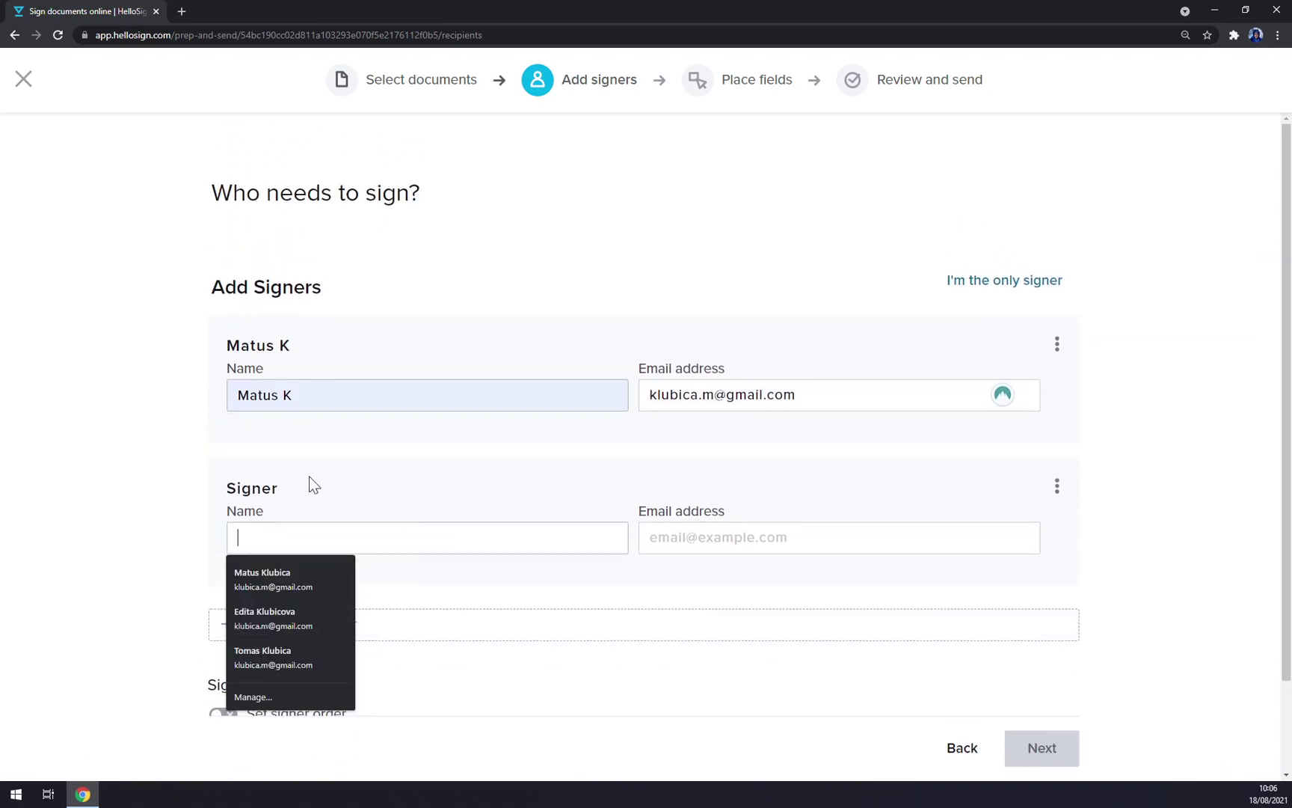
pyautogui.write('Jessica')
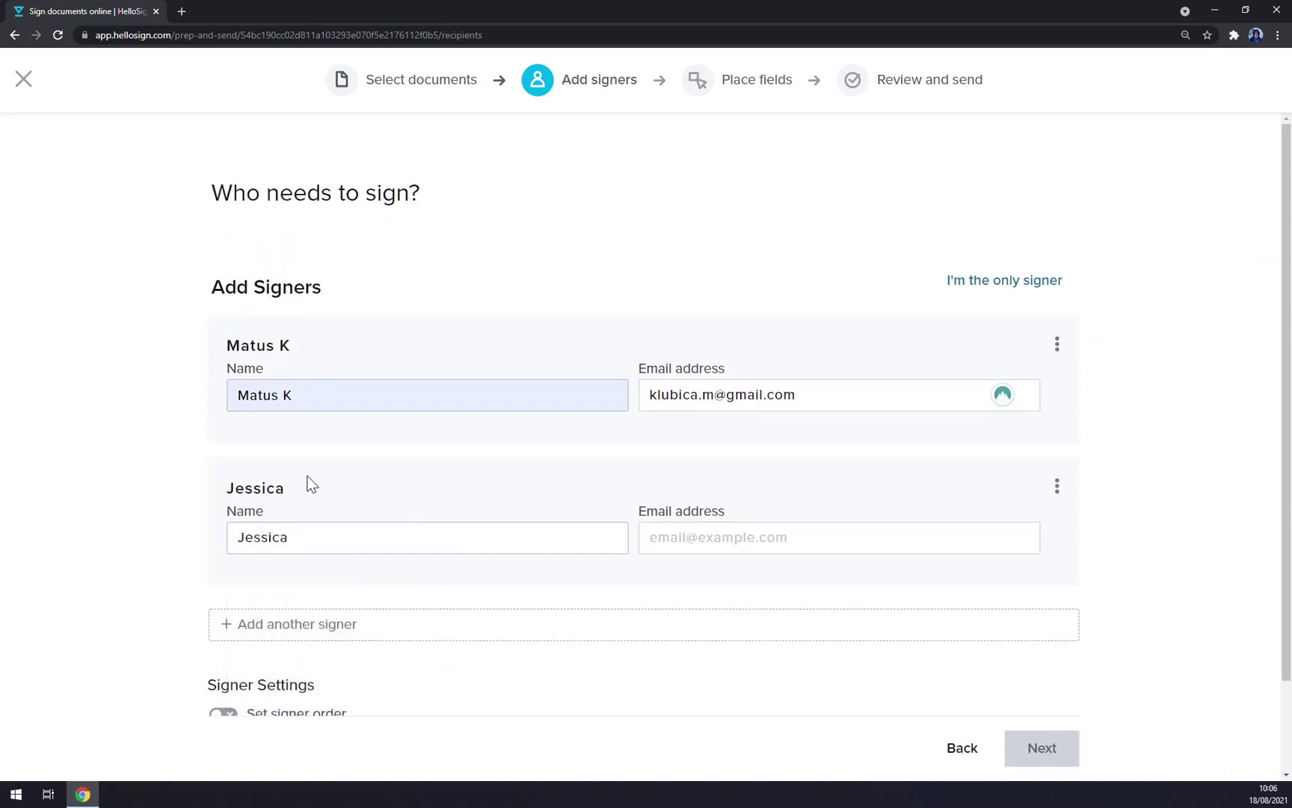
pyautogui.press('Tab')
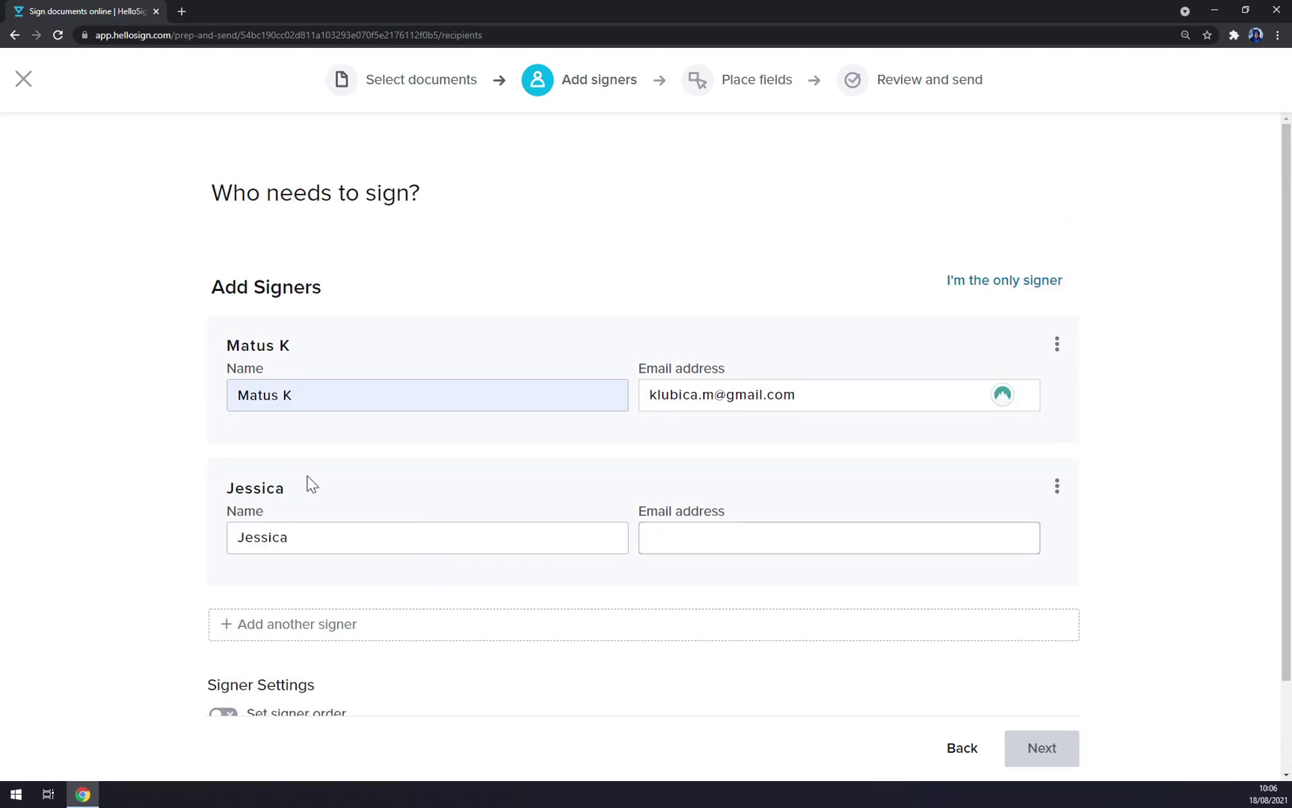
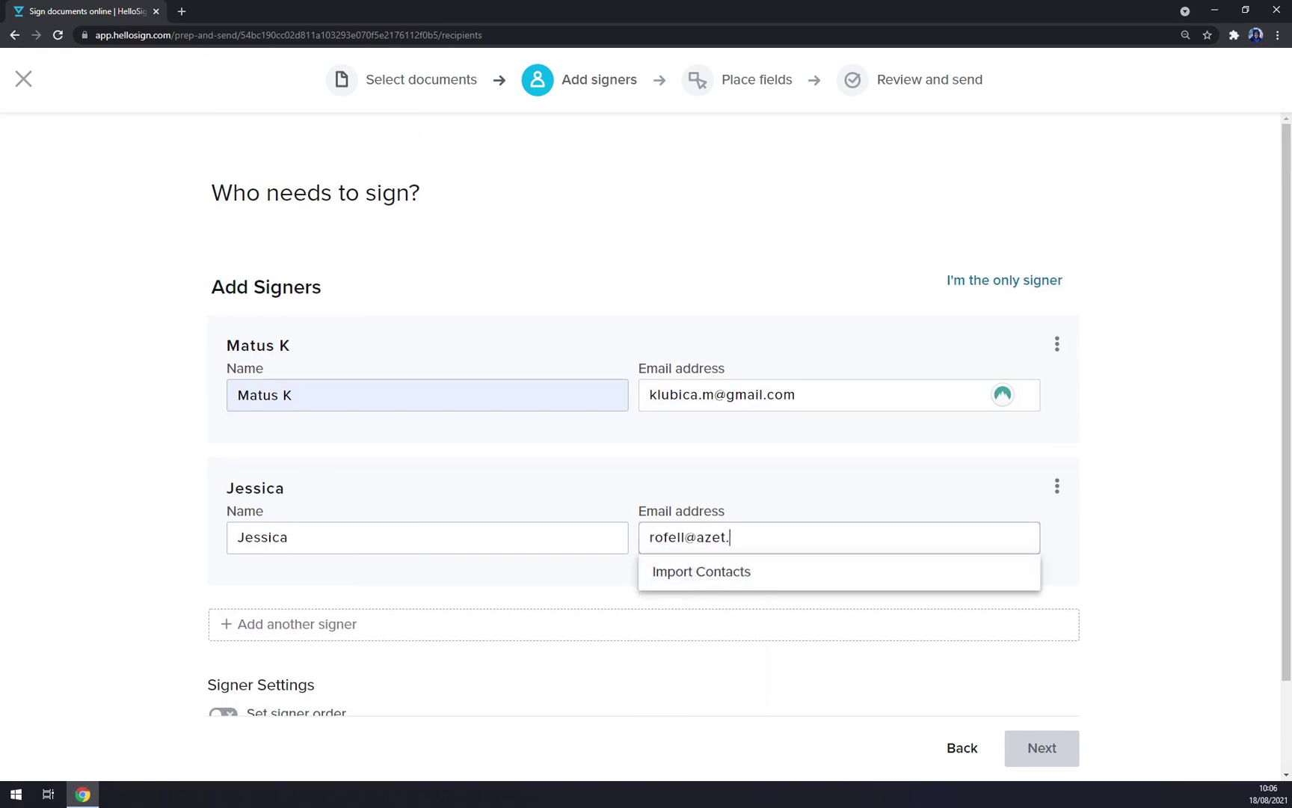
pyautogui.click(1087, 481)
pyautogui.scroll(-2, 404, 545)
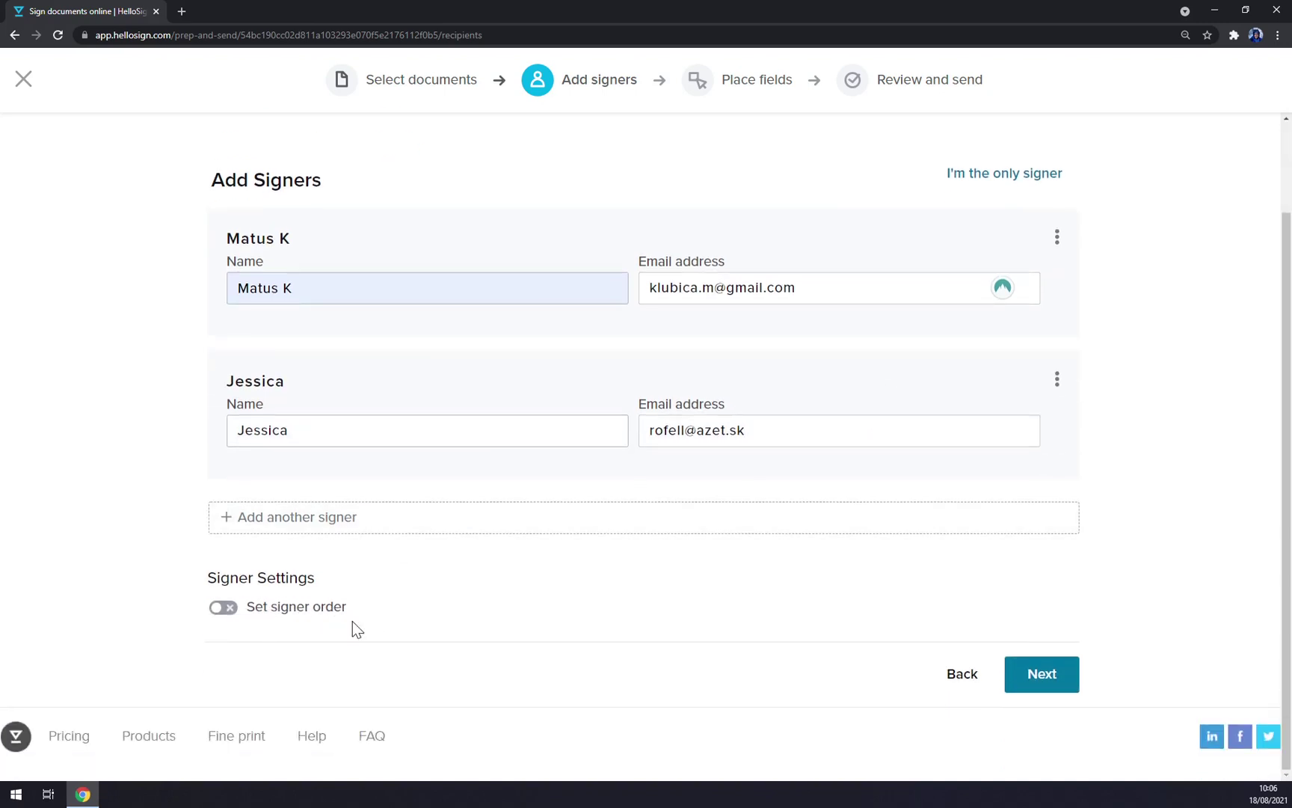
pyautogui.click(306, 610)
# Step: Turn off signer order and make Me (now) the signer for new fields
pyautogui.click(220, 610)
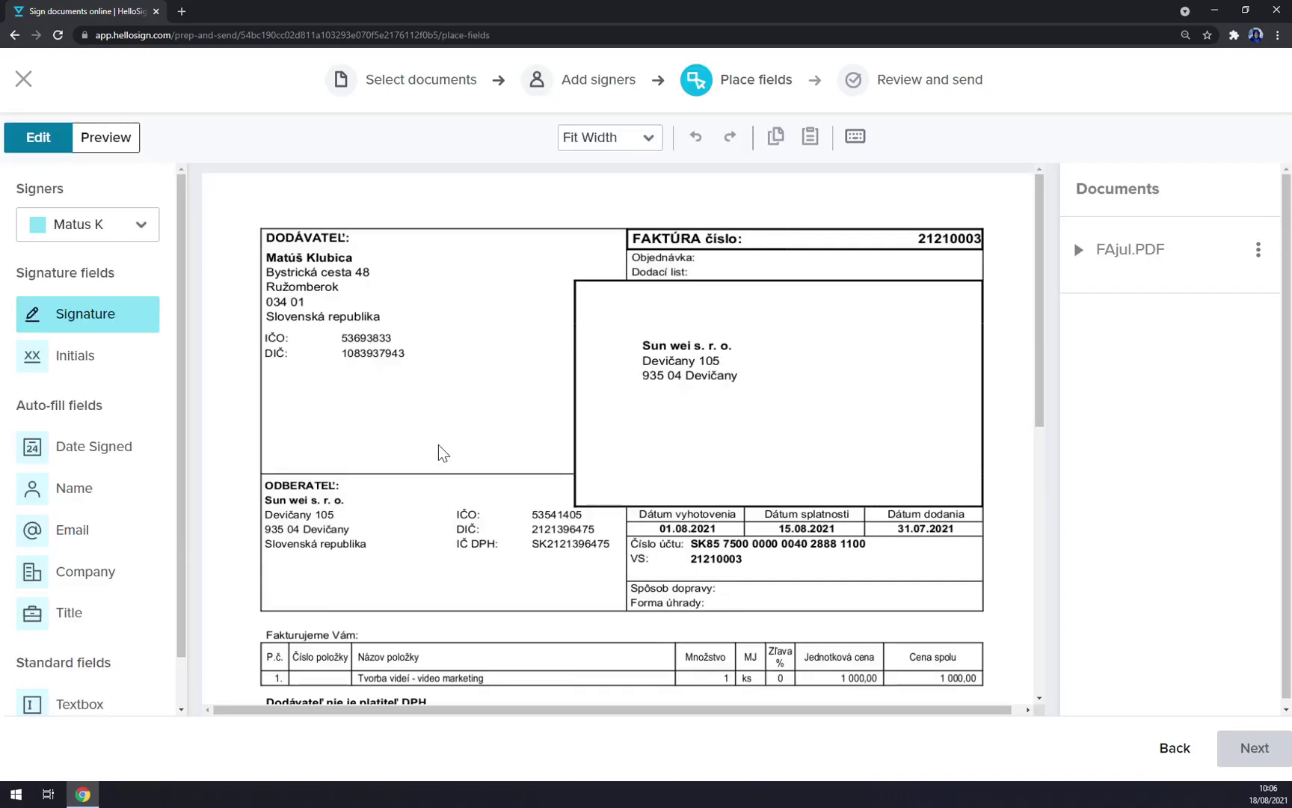
pyautogui.scroll(-10, 439, 449)
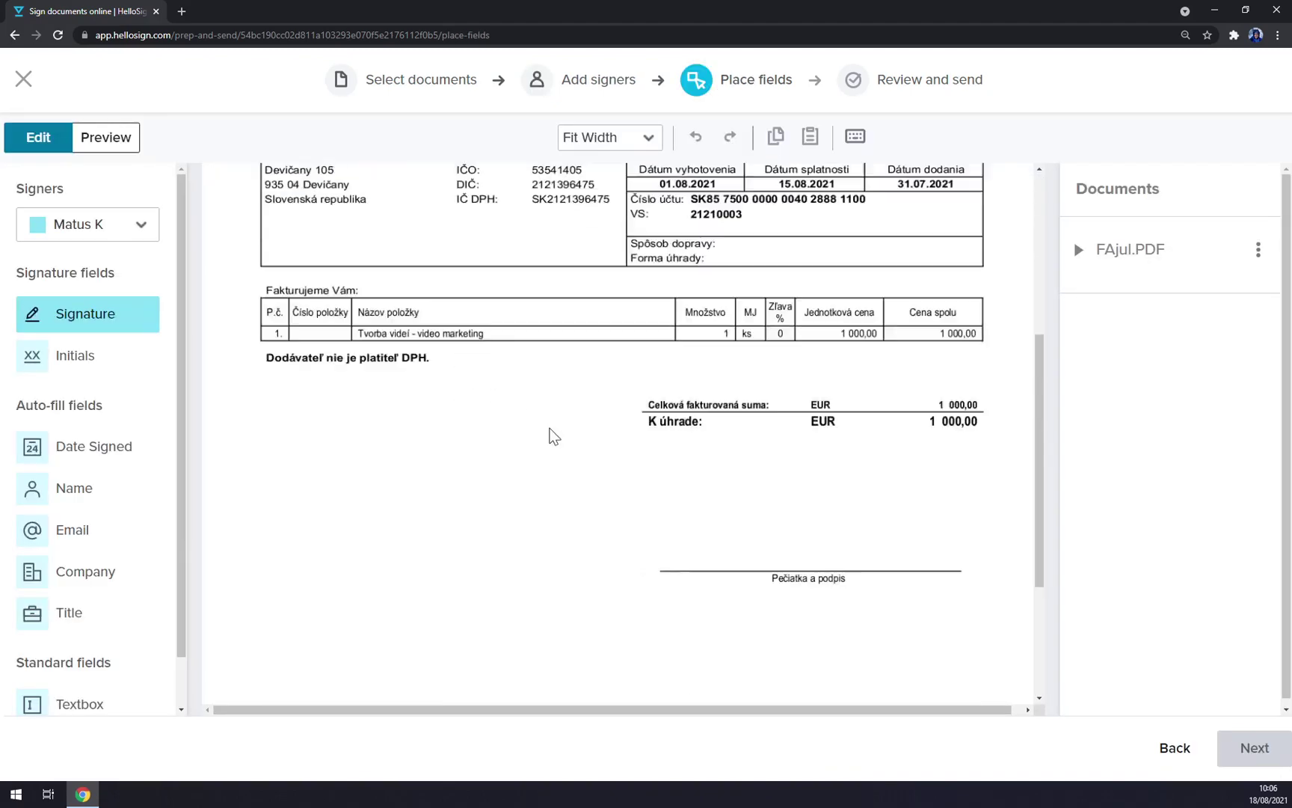
pyautogui.click(148, 237)
pyautogui.click(102, 262)
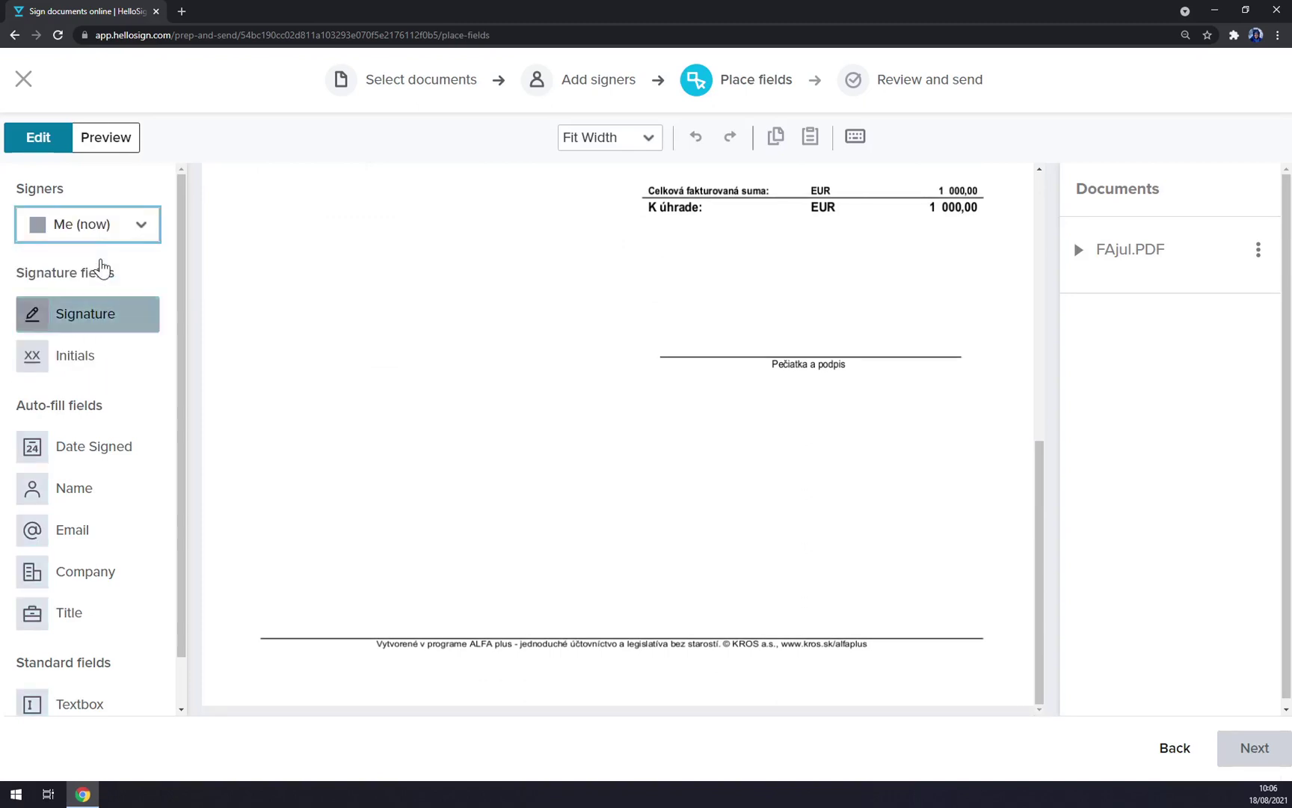
pyautogui.click(104, 236)
pyautogui.click(83, 295)
pyautogui.click(107, 238)
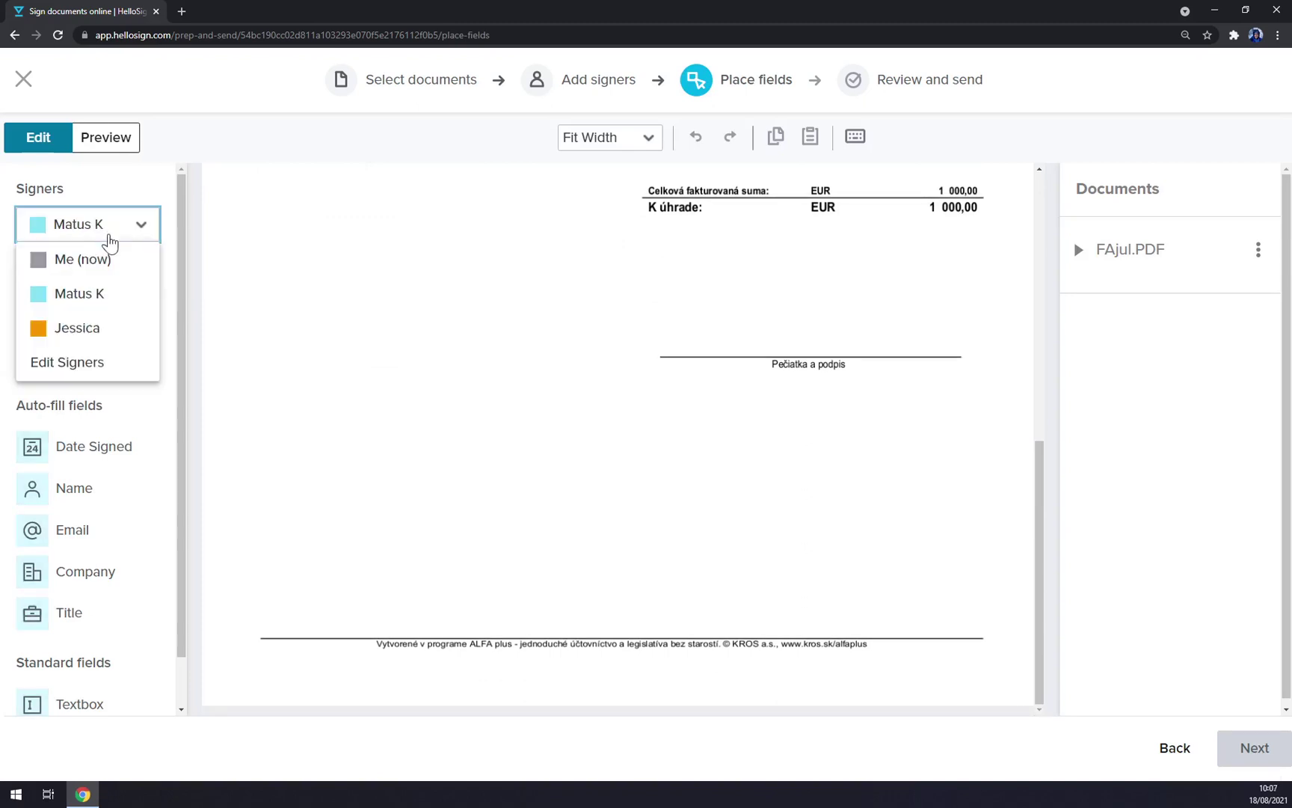
pyautogui.click(101, 331)
pyautogui.click(133, 238)
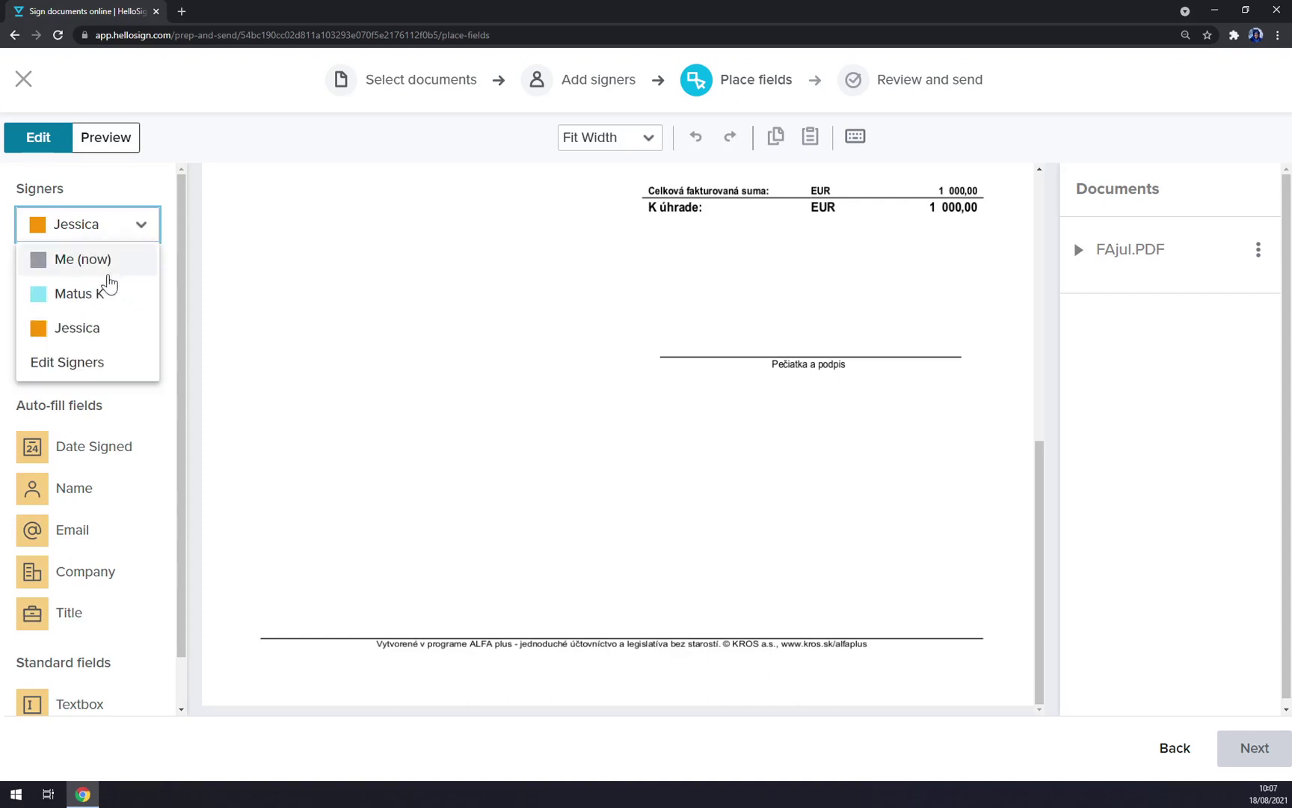
pyautogui.click(102, 262)
# Step: Place a Signature field above 'Pečiatka a podpis', insert the saved signature and widen it
pyautogui.click(95, 326)
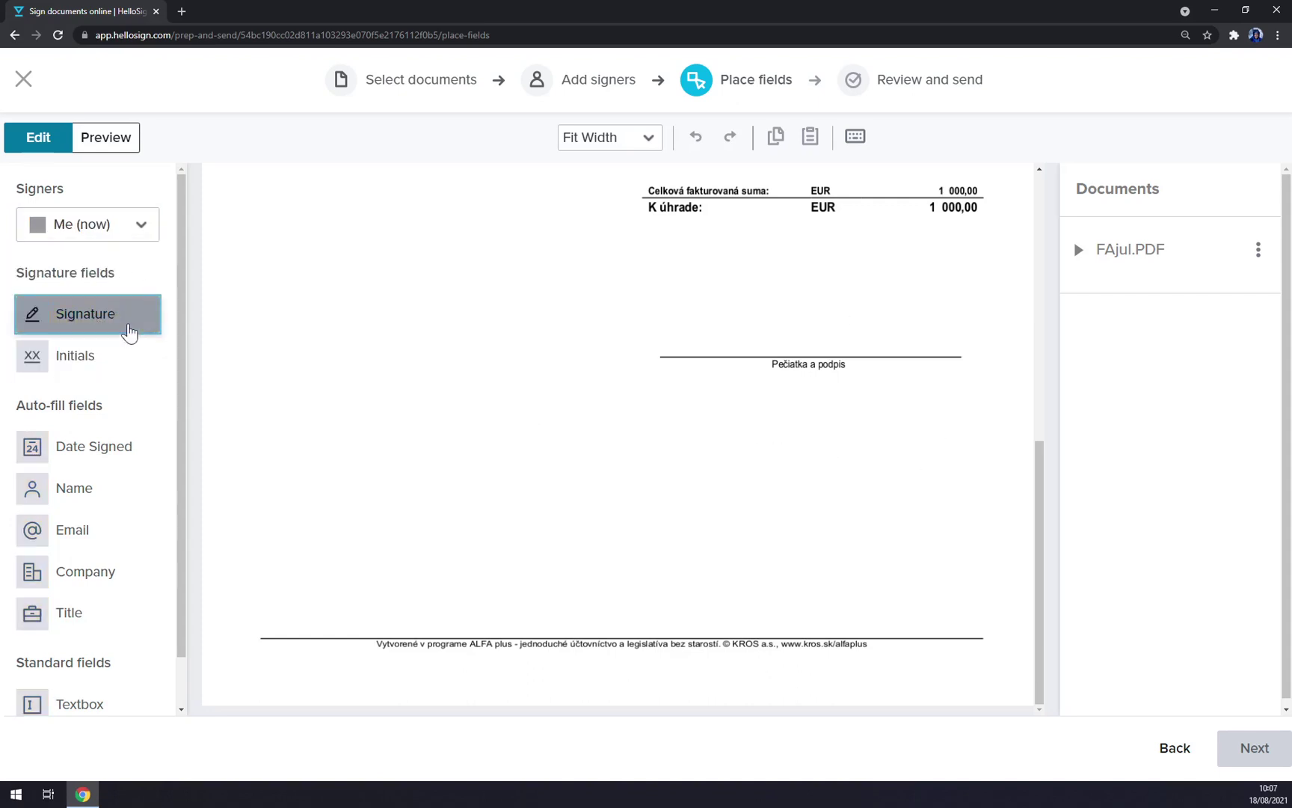
pyautogui.moveTo(659, 275)
pyautogui.mouseDown()
pyautogui.moveTo(873, 341)
pyautogui.moveTo(970, 352)
pyautogui.moveTo(944, 350)
pyautogui.mouseUp()
pyautogui.moveTo(144, 326); pyautogui.dragTo(696, 322)
pyautogui.click(695, 322)
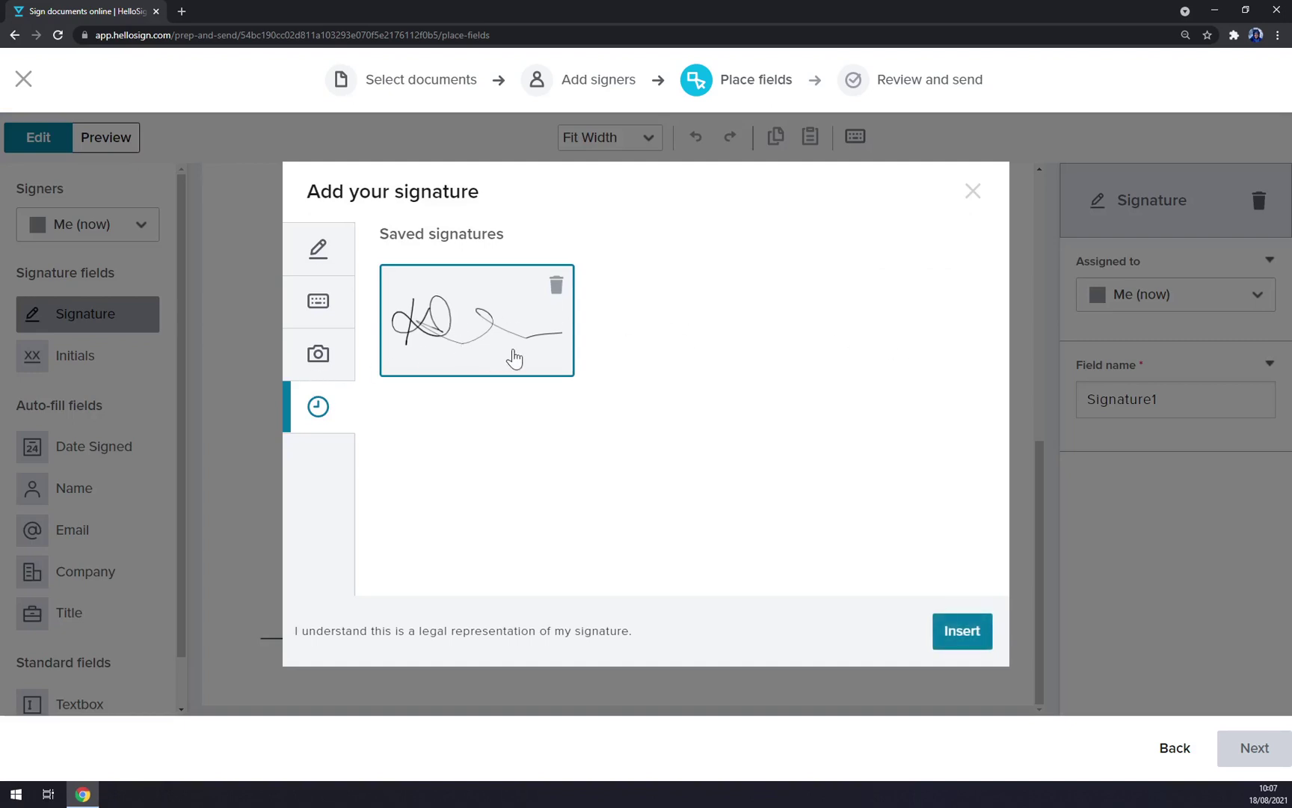
pyautogui.click(337, 261)
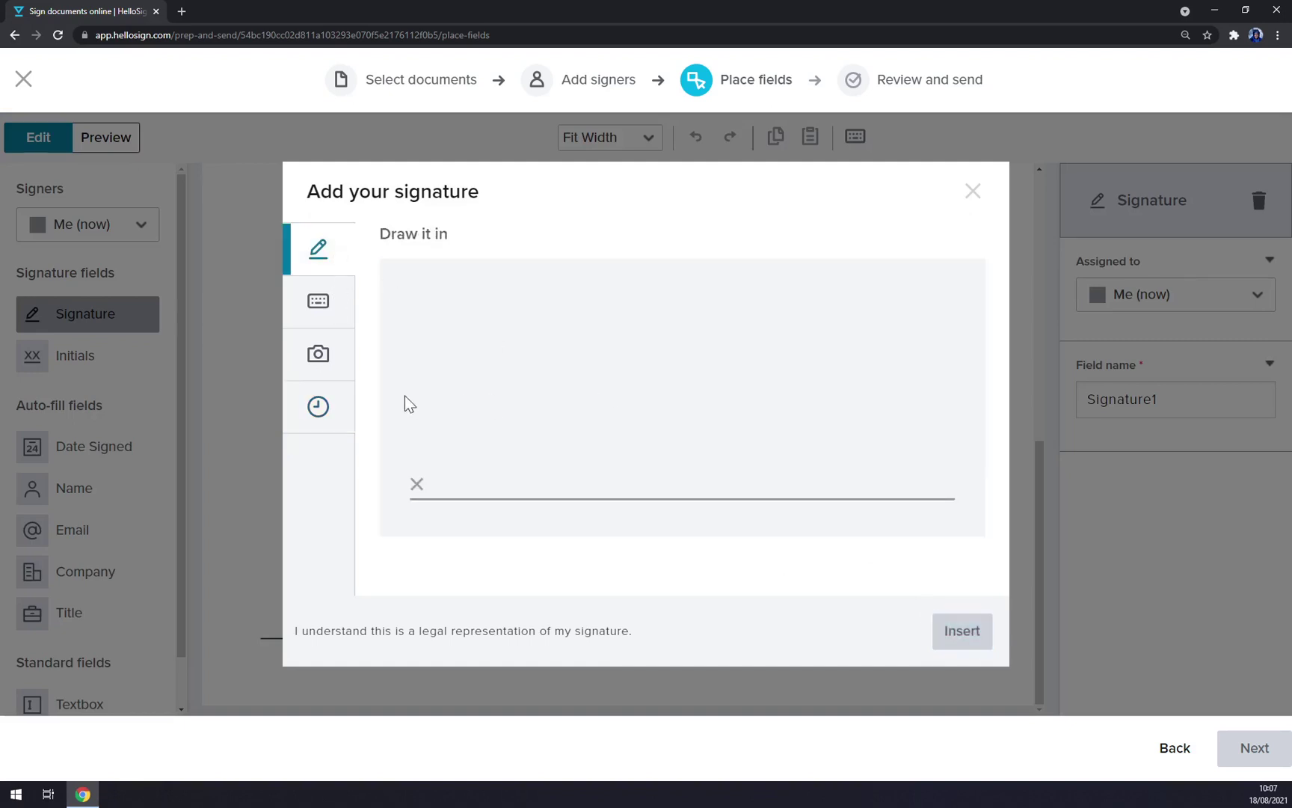
pyautogui.click(318, 406)
pyautogui.click(951, 647)
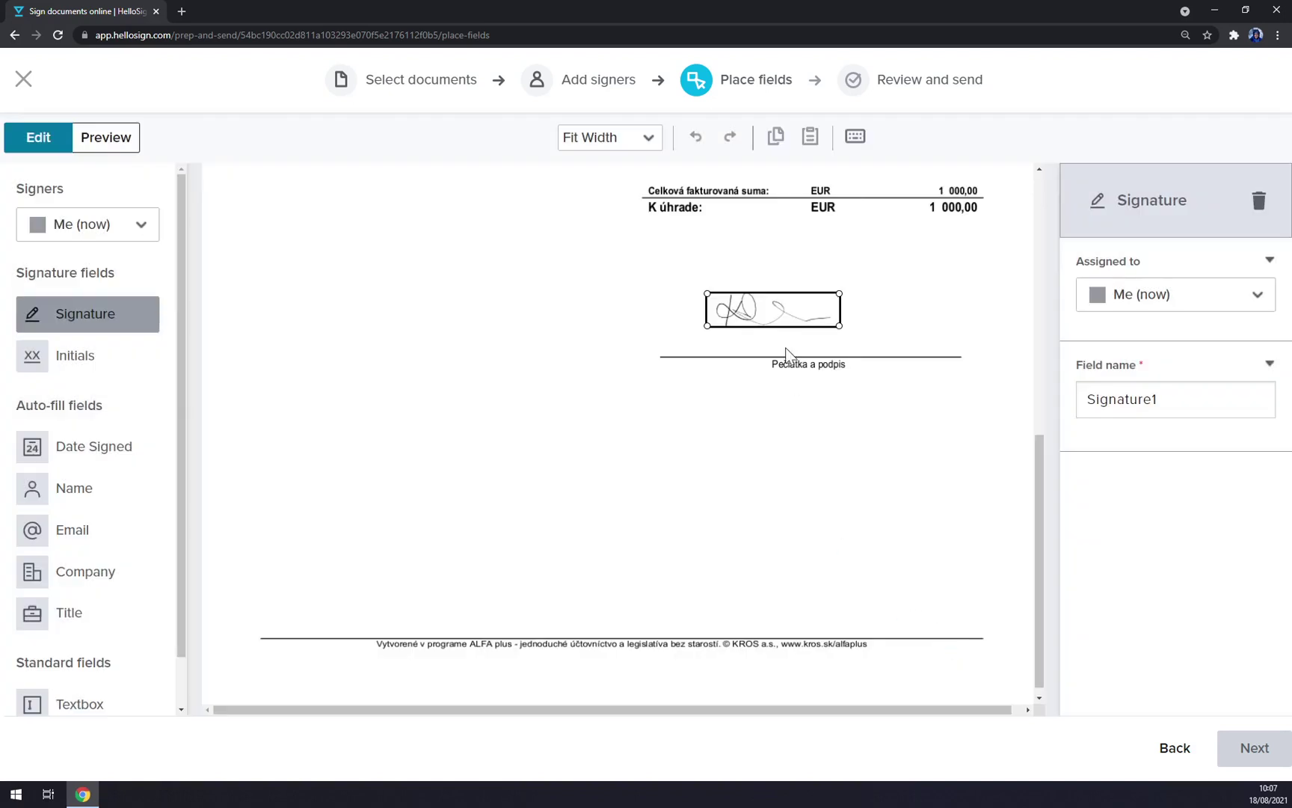
pyautogui.moveTo(848, 334)
pyautogui.mouseDown()
pyautogui.moveTo(951, 348)
pyautogui.moveTo(885, 326)
pyautogui.moveTo(909, 337)
pyautogui.mouseUp()
pyautogui.click(807, 454)
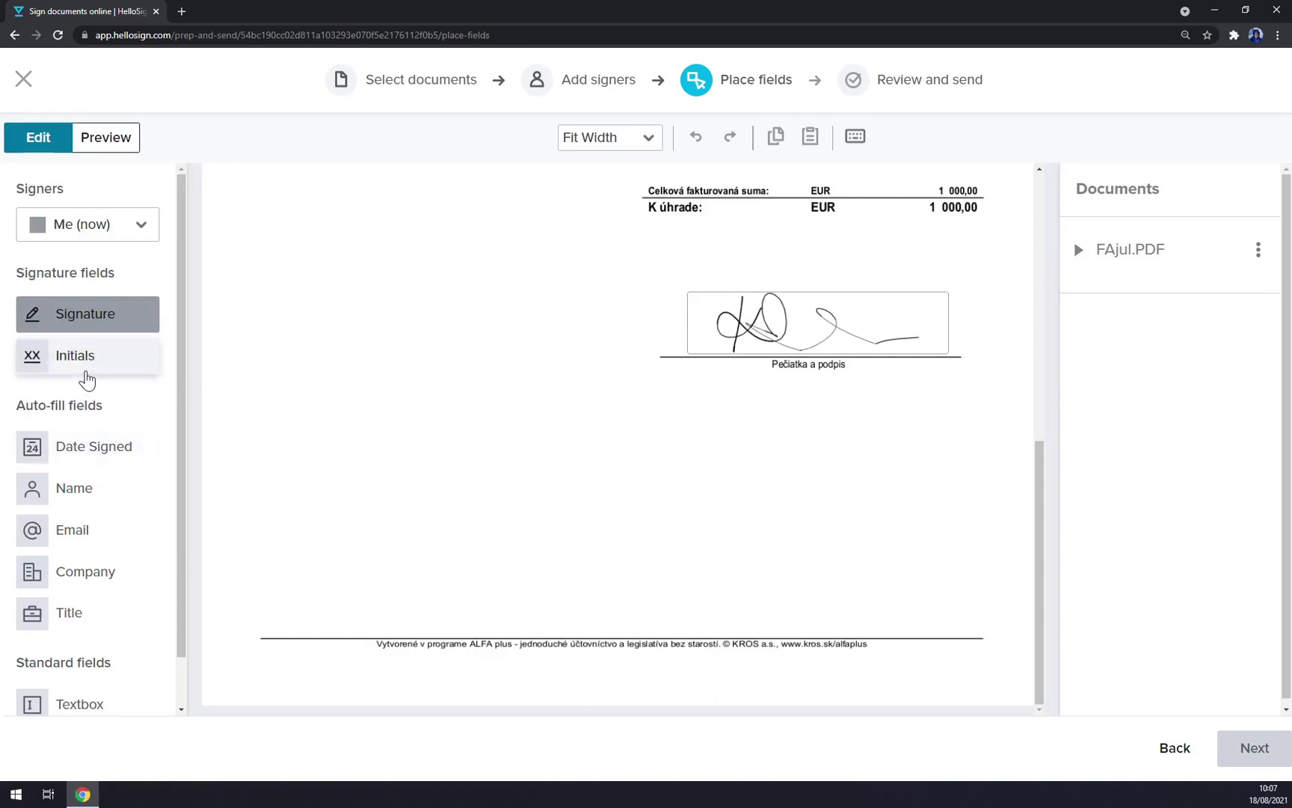
# Step: Draw initials into an Initials field and stretch it up above the signature
pyautogui.click(86, 374)
pyautogui.click(722, 421)
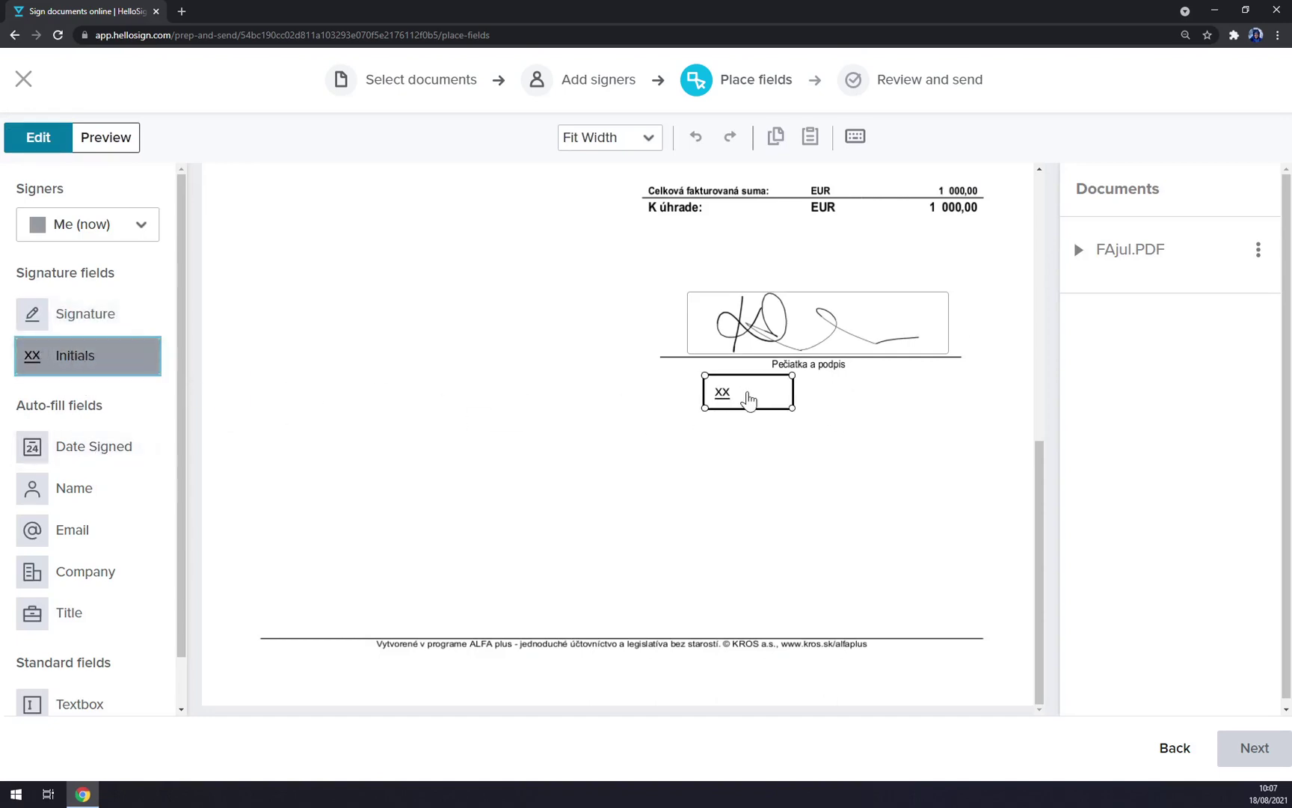
pyautogui.click(741, 403)
pyautogui.click(325, 261)
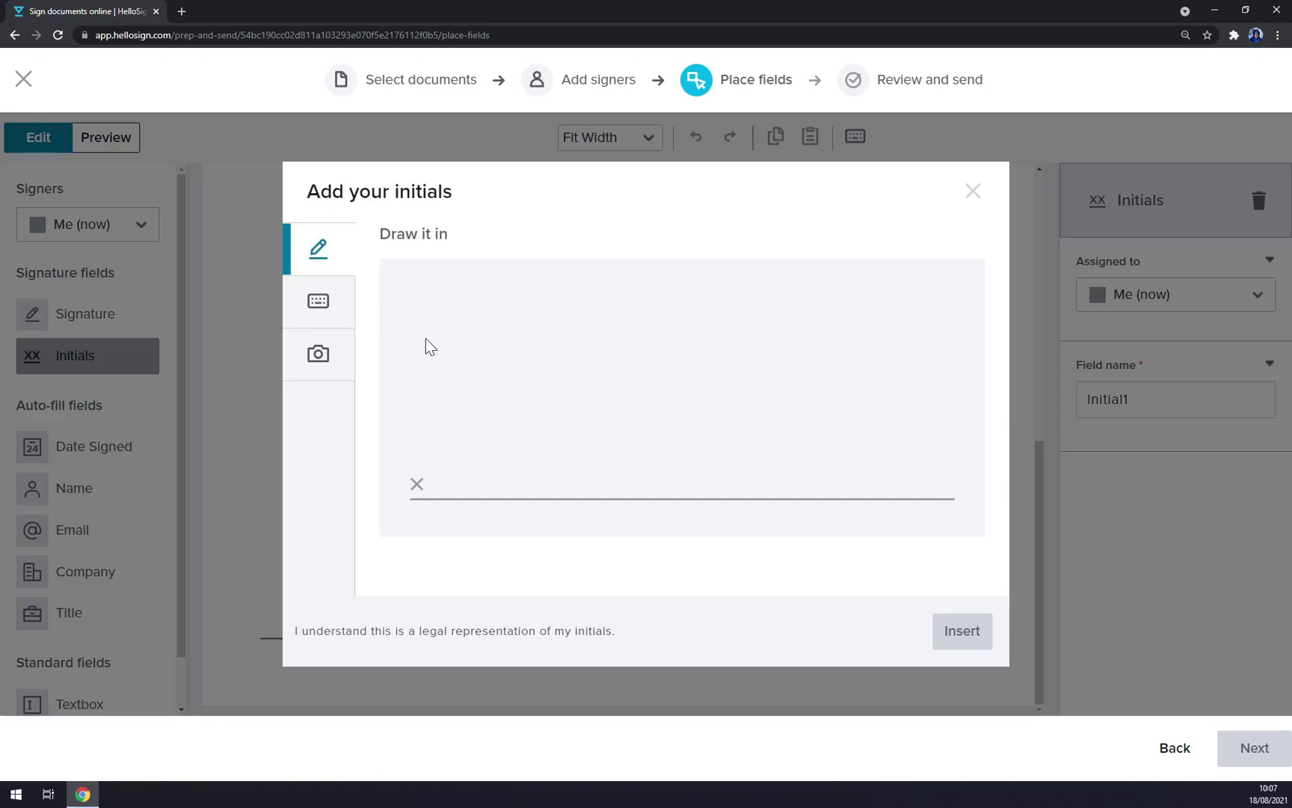
pyautogui.moveTo(506, 419)
pyautogui.mouseDown()
pyautogui.moveTo(522, 351)
pyautogui.moveTo(551, 474)
pyautogui.mouseUp()
pyautogui.moveTo(673, 305)
pyautogui.mouseDown()
pyautogui.moveTo(557, 444)
pyautogui.moveTo(875, 453)
pyautogui.mouseUp()
pyautogui.click(963, 630)
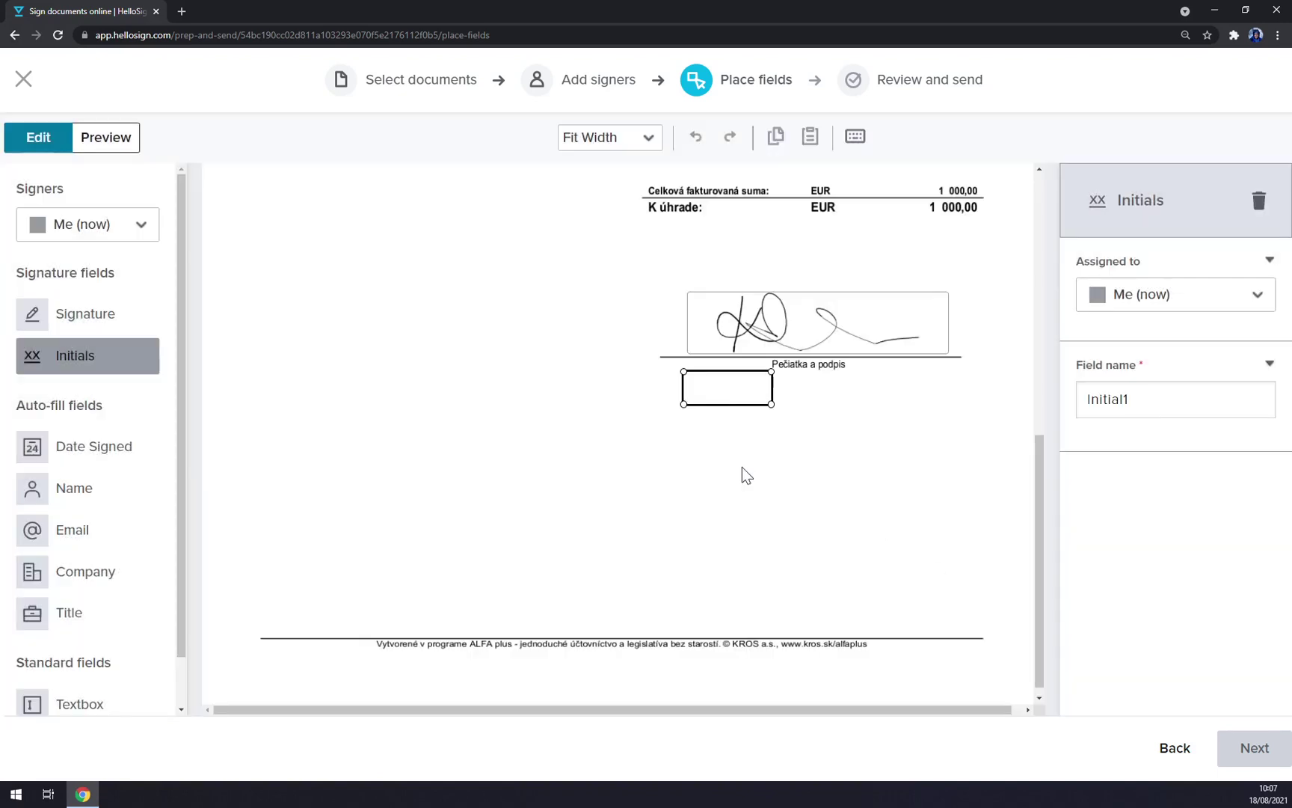
pyautogui.click(776, 403)
pyautogui.click(774, 403)
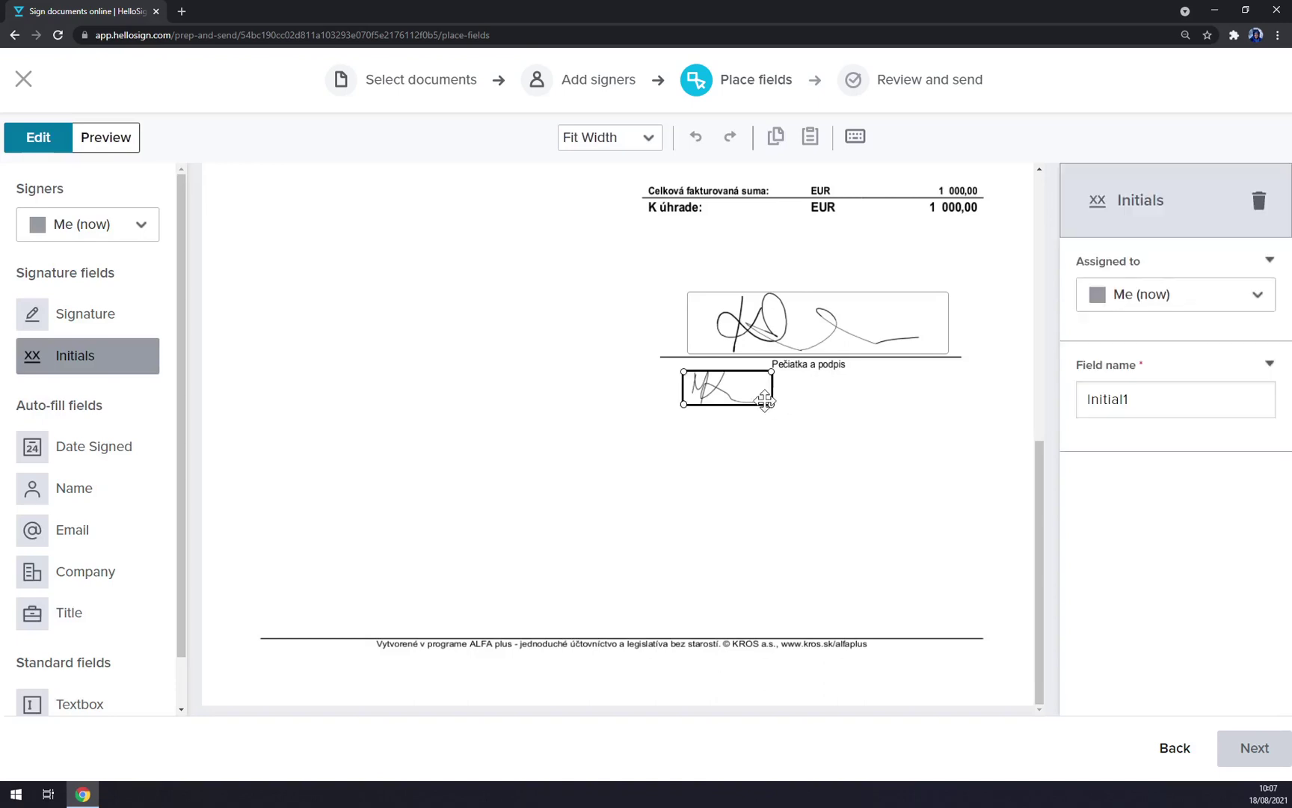
pyautogui.moveTo(772, 404)
pyautogui.mouseDown()
pyautogui.moveTo(856, 427)
pyautogui.moveTo(940, 402)
pyautogui.moveTo(788, 288)
pyautogui.moveTo(815, 279)
pyautogui.mouseUp()
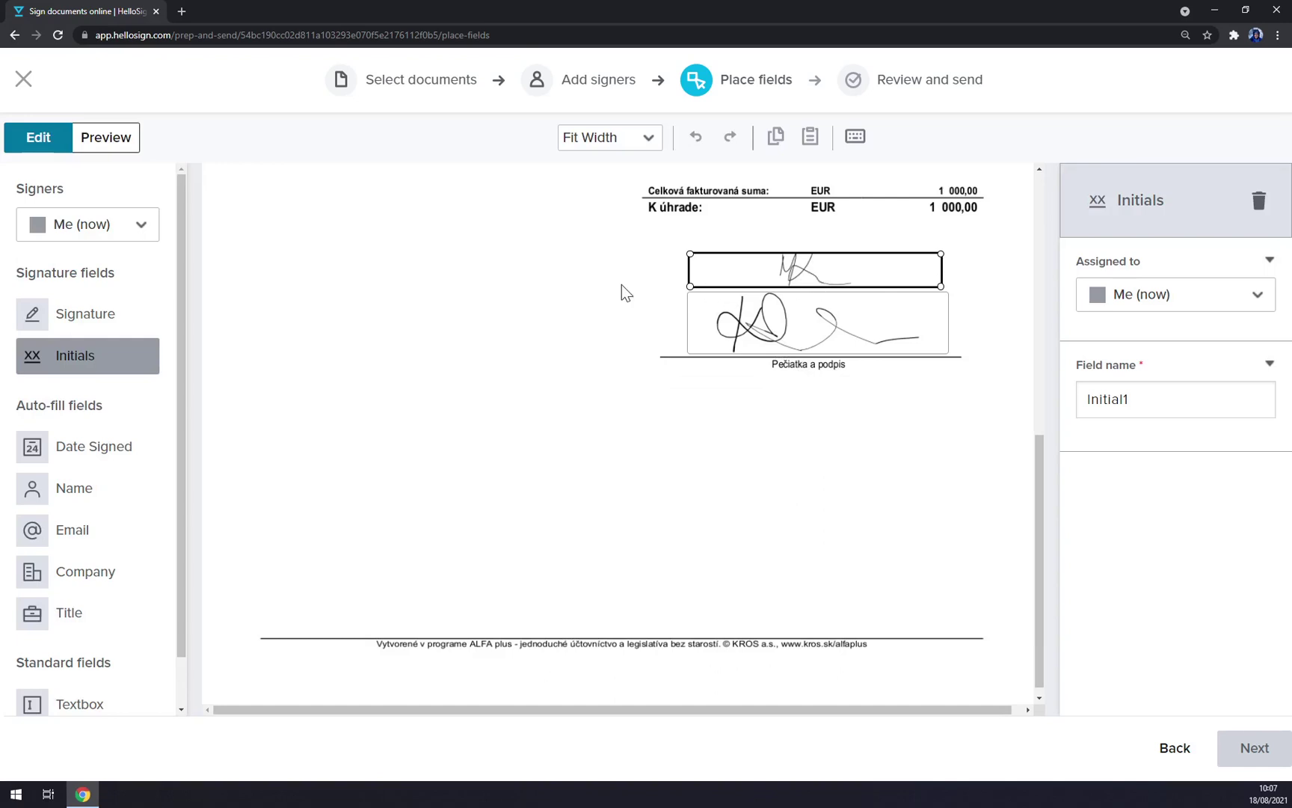
# Step: For the second signer, place Signature, Initials and Date Signed fields near the page bottom
pyautogui.click(139, 233)
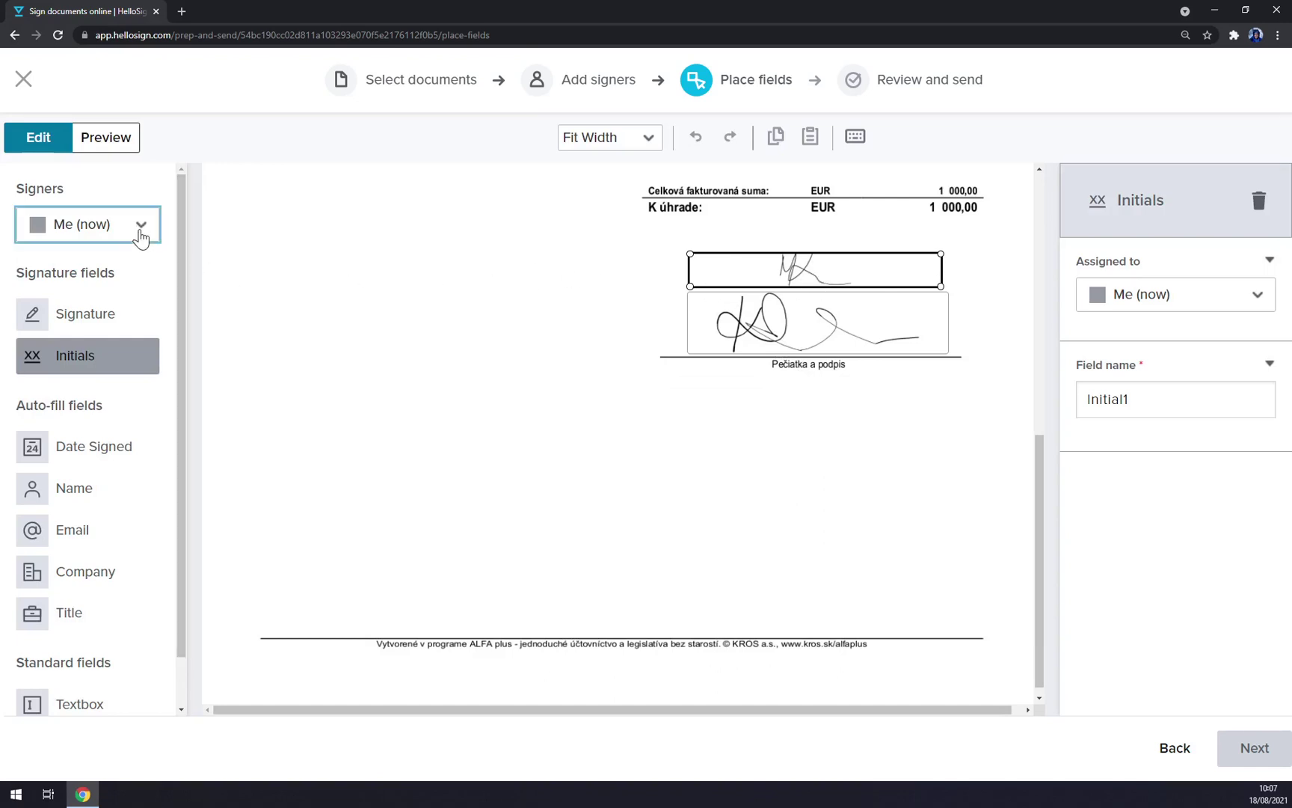
pyautogui.click(106, 296)
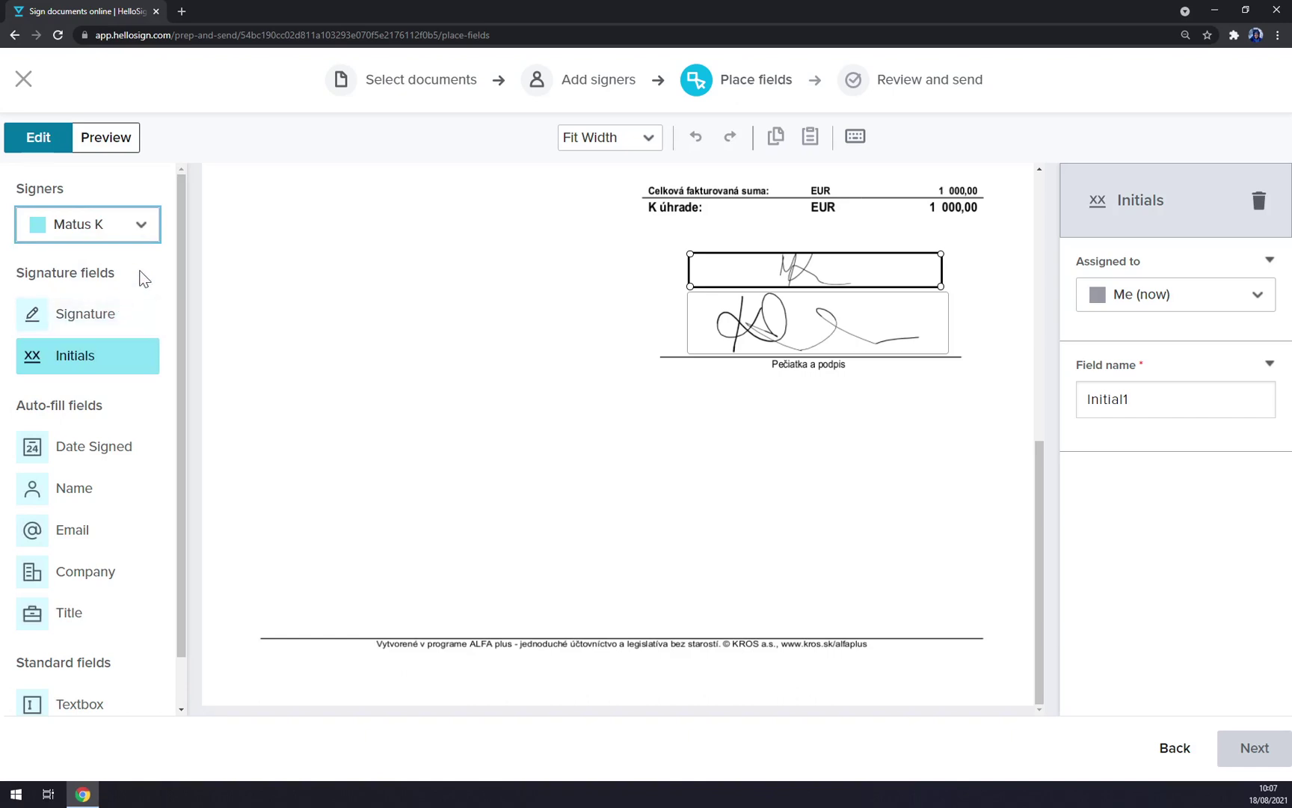
pyautogui.click(106, 248)
pyautogui.click(86, 326)
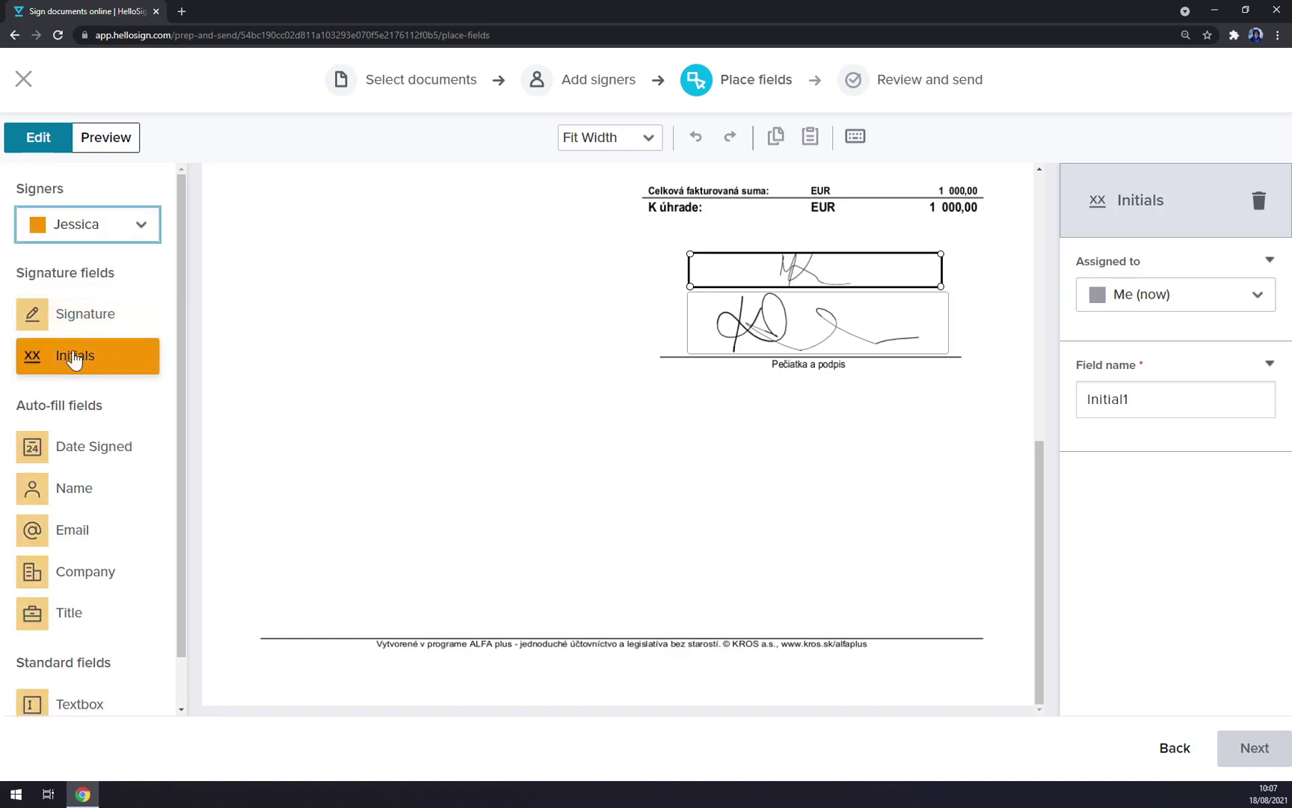
pyautogui.moveTo(804, 516); pyautogui.dragTo(999, 612)
pyautogui.moveTo(96, 318)
pyautogui.mouseDown()
pyautogui.moveTo(727, 484)
pyautogui.moveTo(825, 554)
pyautogui.moveTo(829, 526)
pyautogui.mouseUp()
pyautogui.moveTo(83, 366)
pyautogui.mouseDown()
pyautogui.moveTo(727, 620)
pyautogui.moveTo(822, 592)
pyautogui.mouseUp()
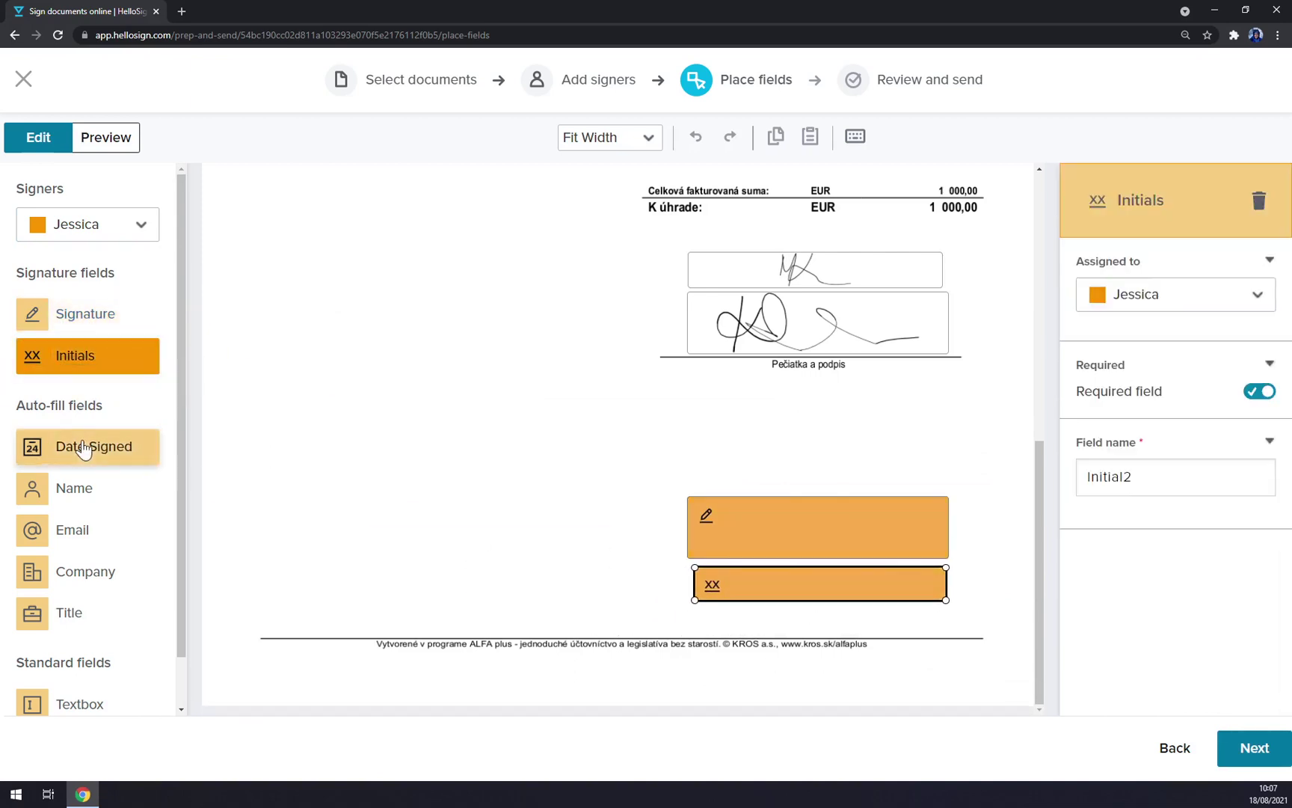
pyautogui.moveTo(82, 447); pyautogui.dragTo(806, 624)
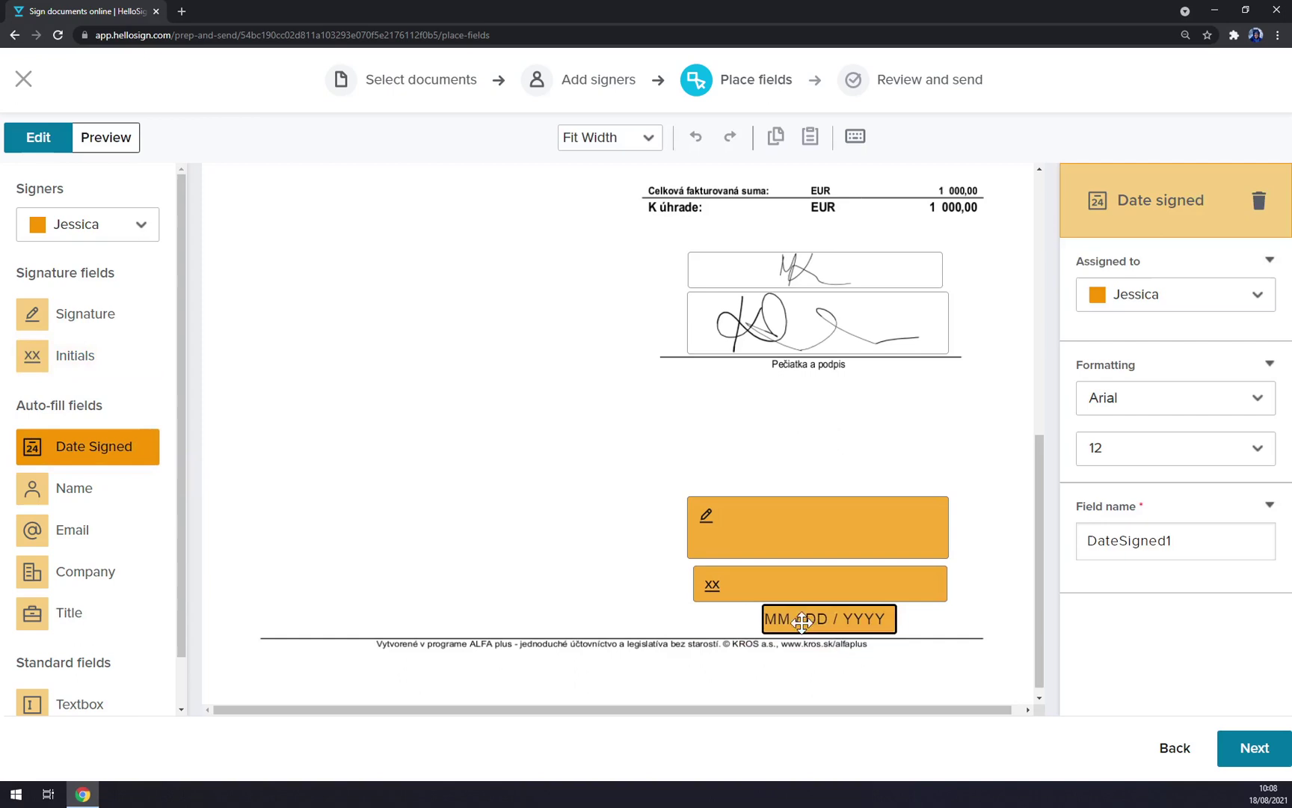
# Step: Format the Date Signed field in Cambria, size 14
pyautogui.click(1144, 408)
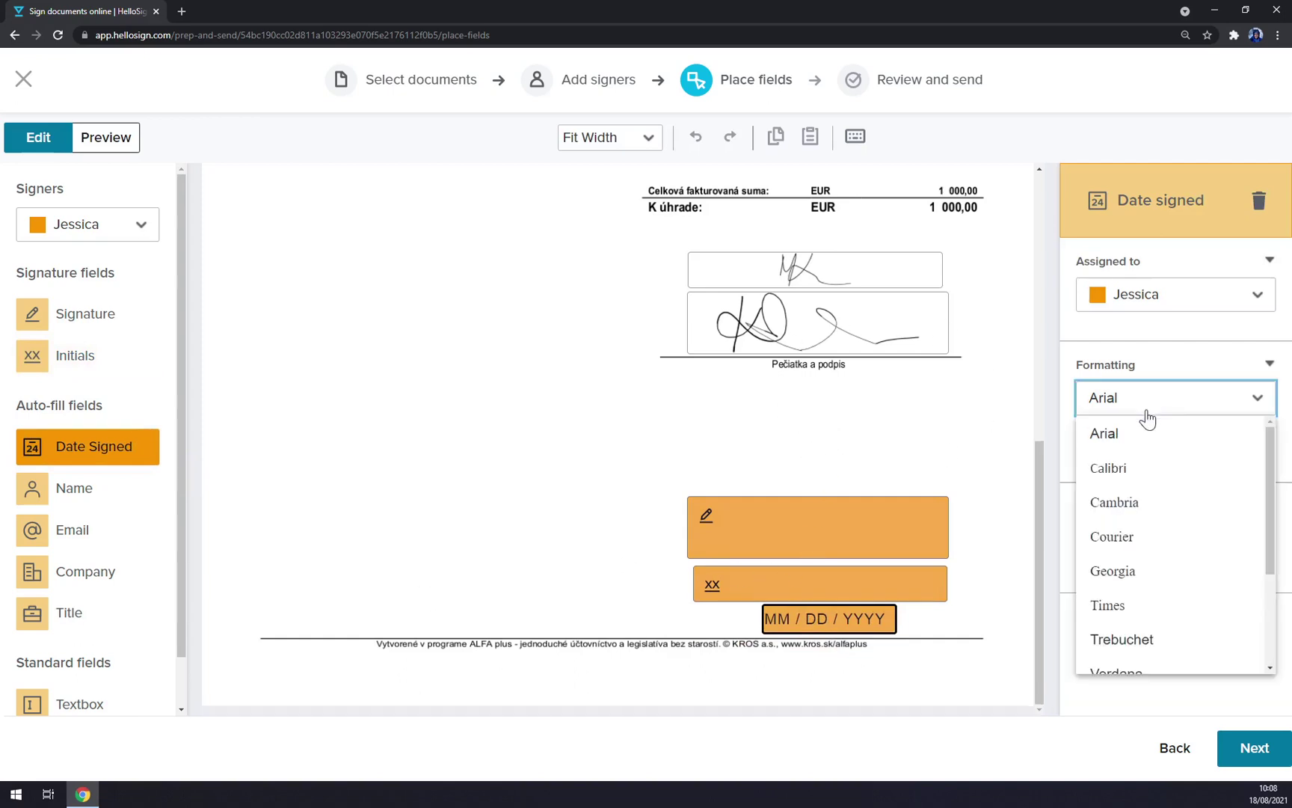
pyautogui.click(1141, 503)
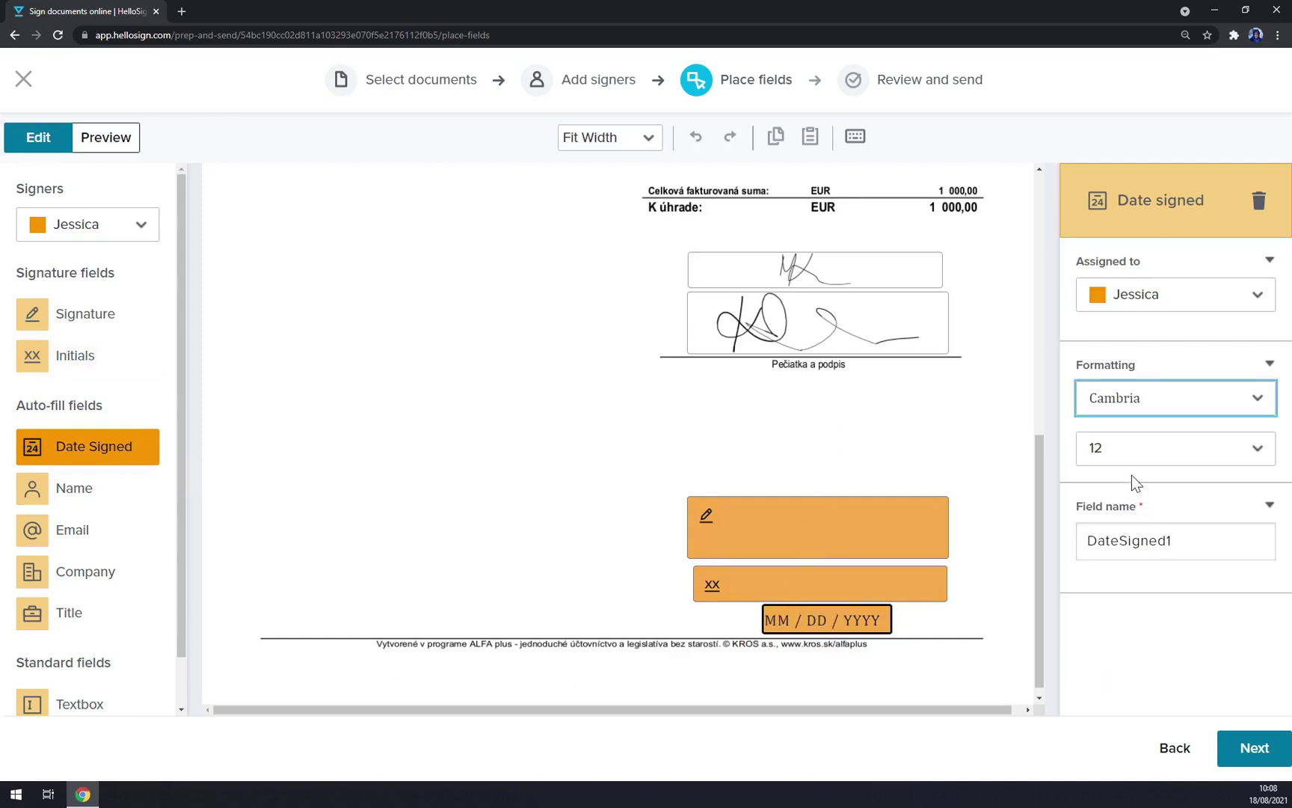
pyautogui.click(1148, 457)
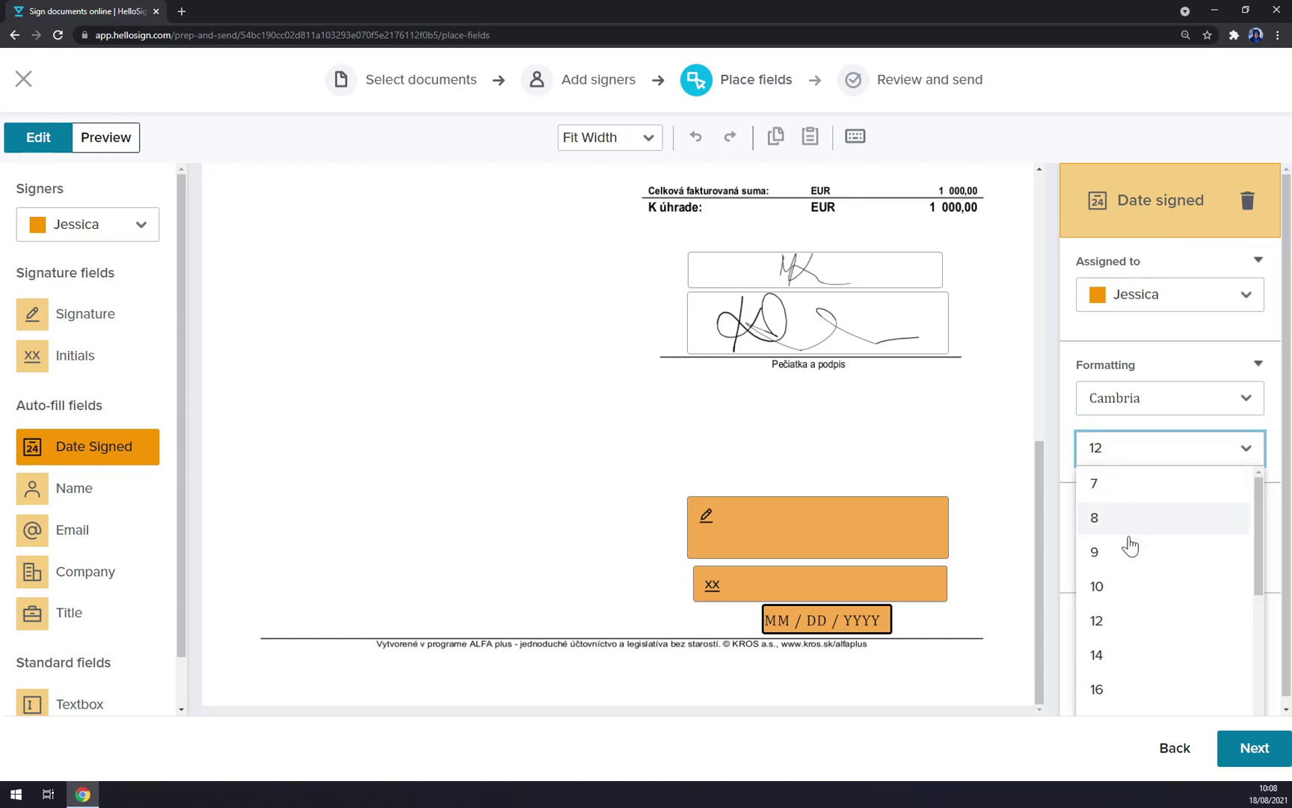
pyautogui.click(1106, 649)
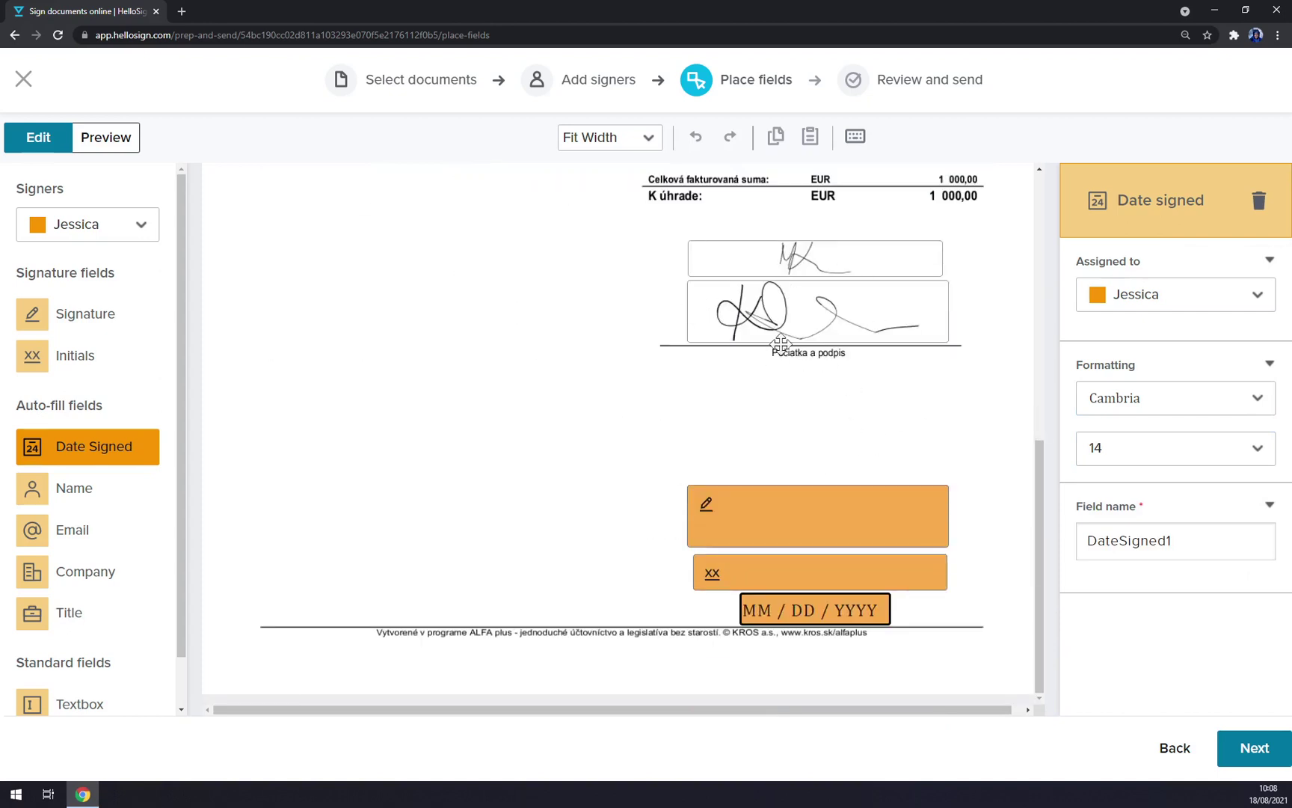
# Step: Title the request 'Please sign asap', add the message 'tutorial' and send it for signature
pyautogui.click(1255, 748)
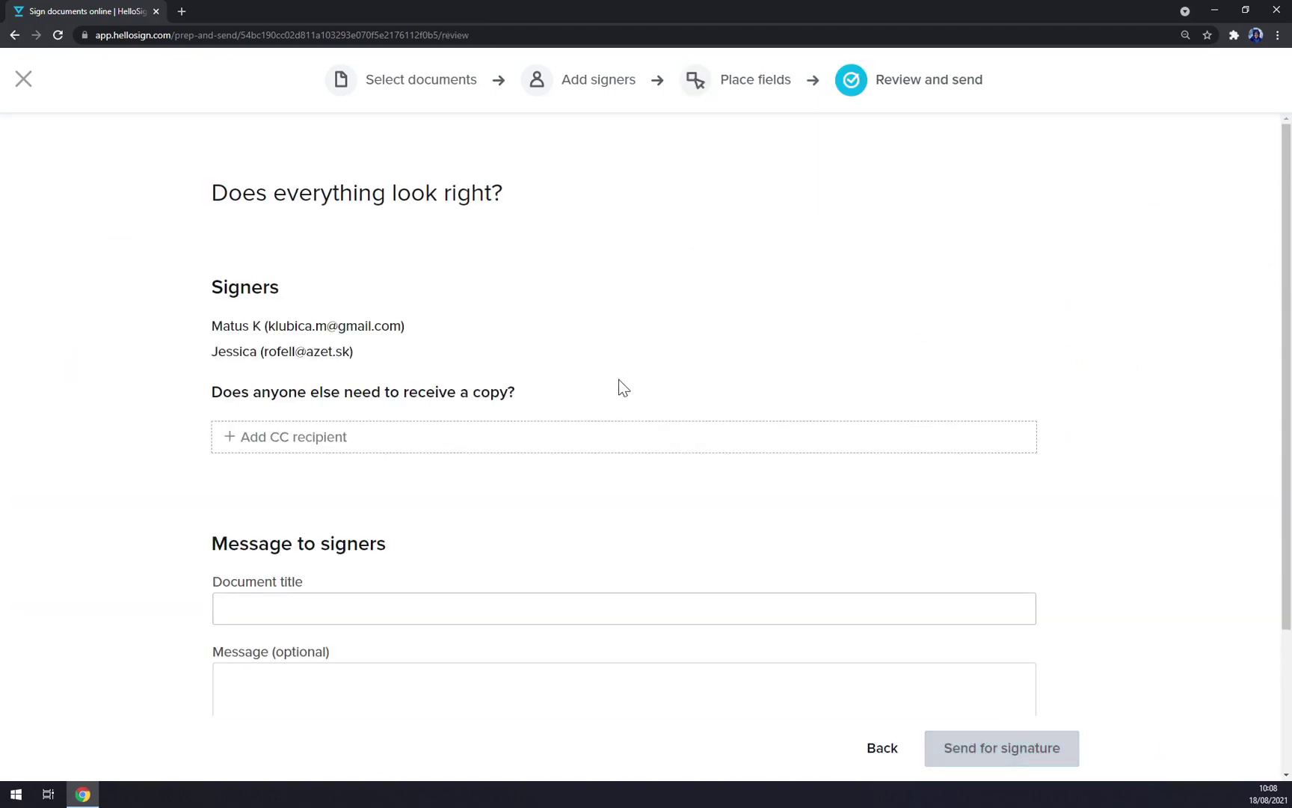
pyautogui.scroll(-3, 409, 288)
pyautogui.scroll(3, 449, 359)
pyautogui.scroll(-3, 269, 439)
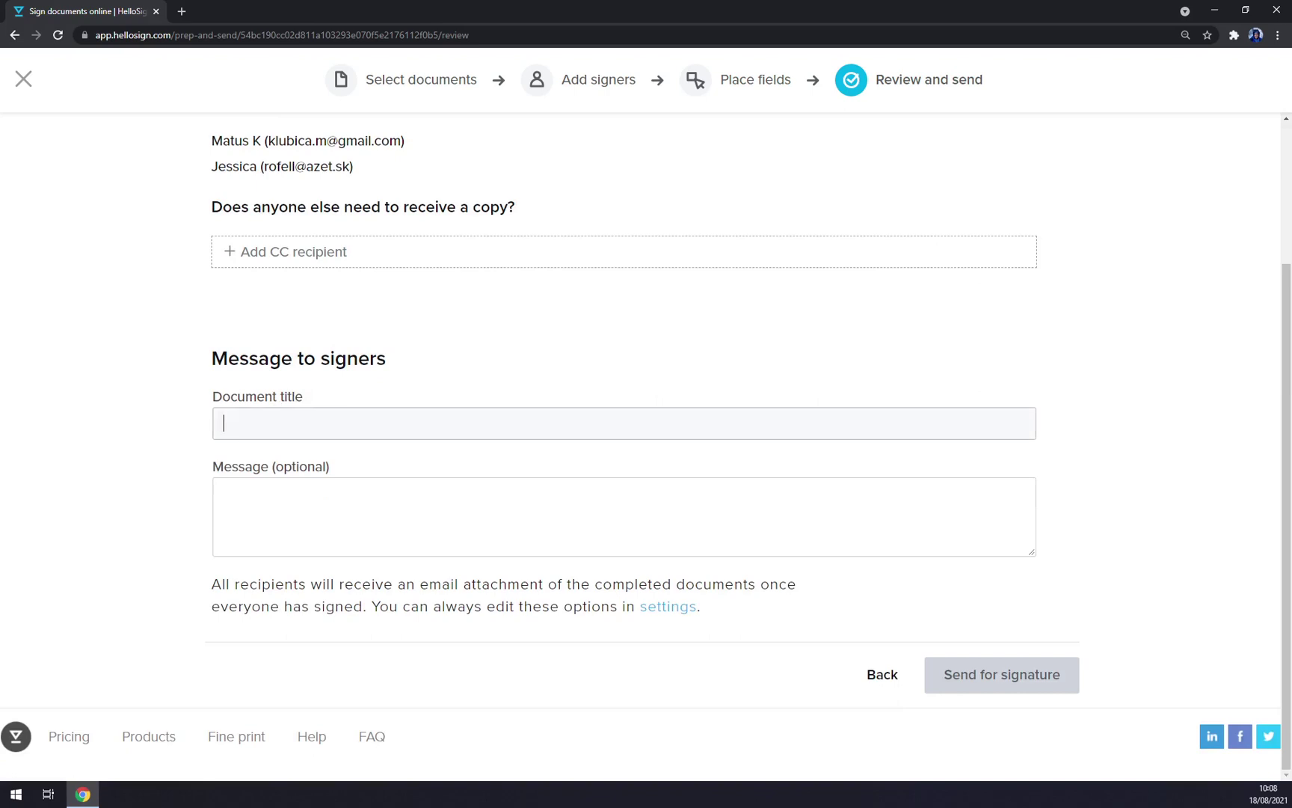
pyautogui.write('Please sign asap')
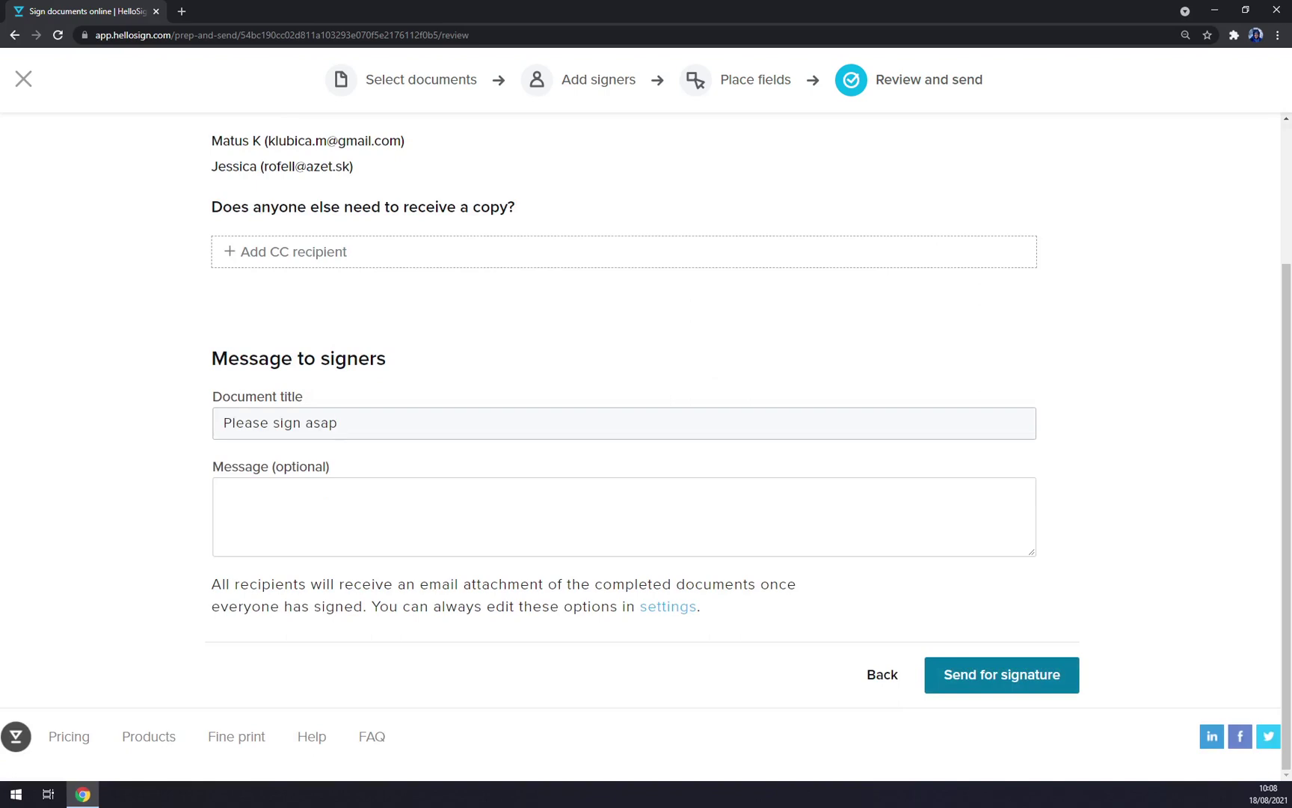
pyautogui.click(225, 492)
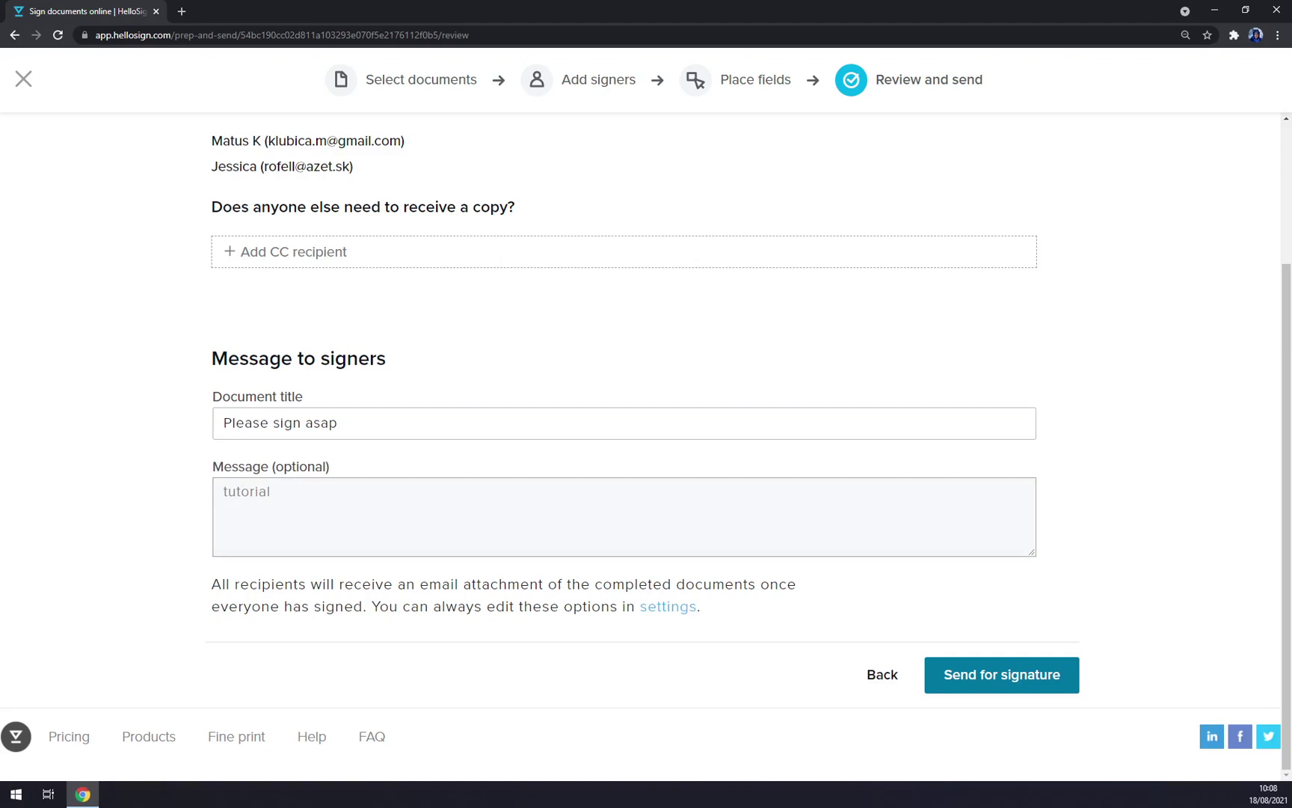
pyautogui.scroll(1, 288, 485)
pyautogui.scroll(-1, 289, 485)
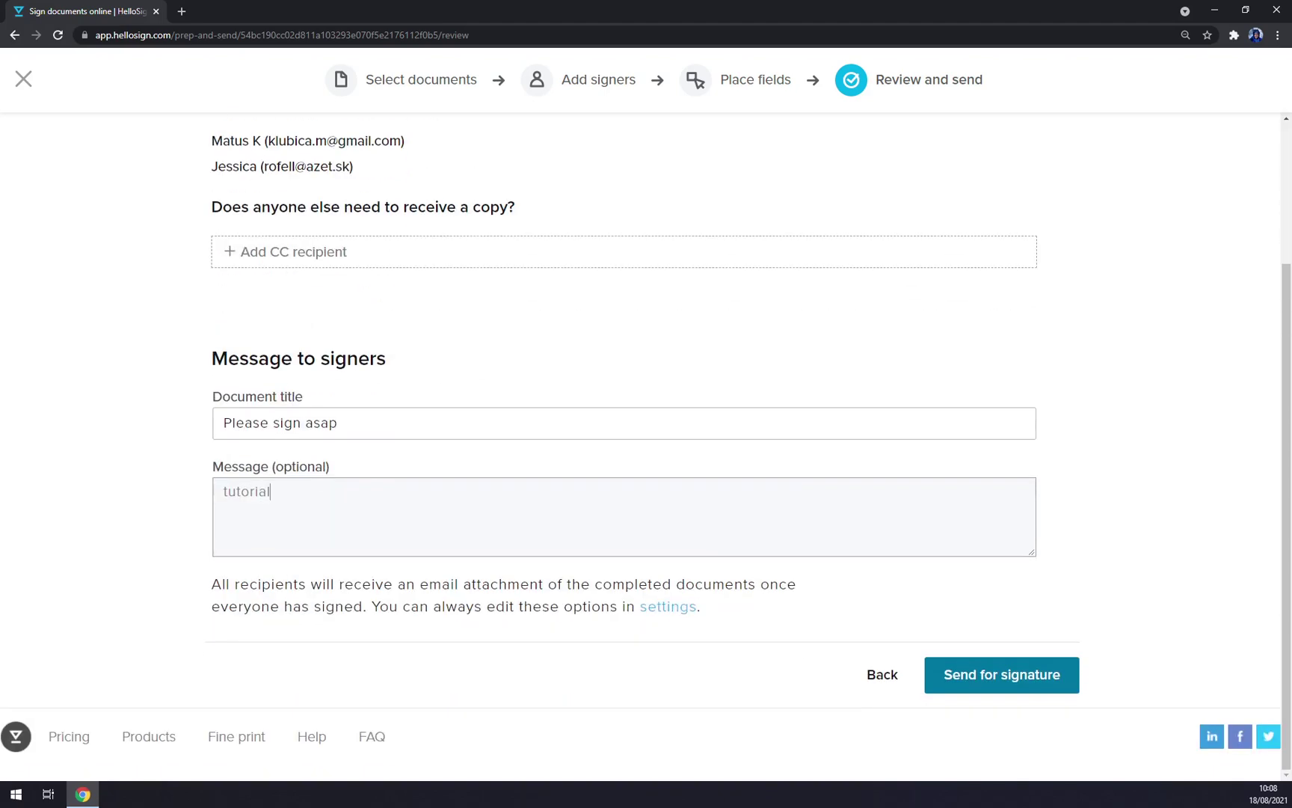
pyautogui.click(1008, 682)
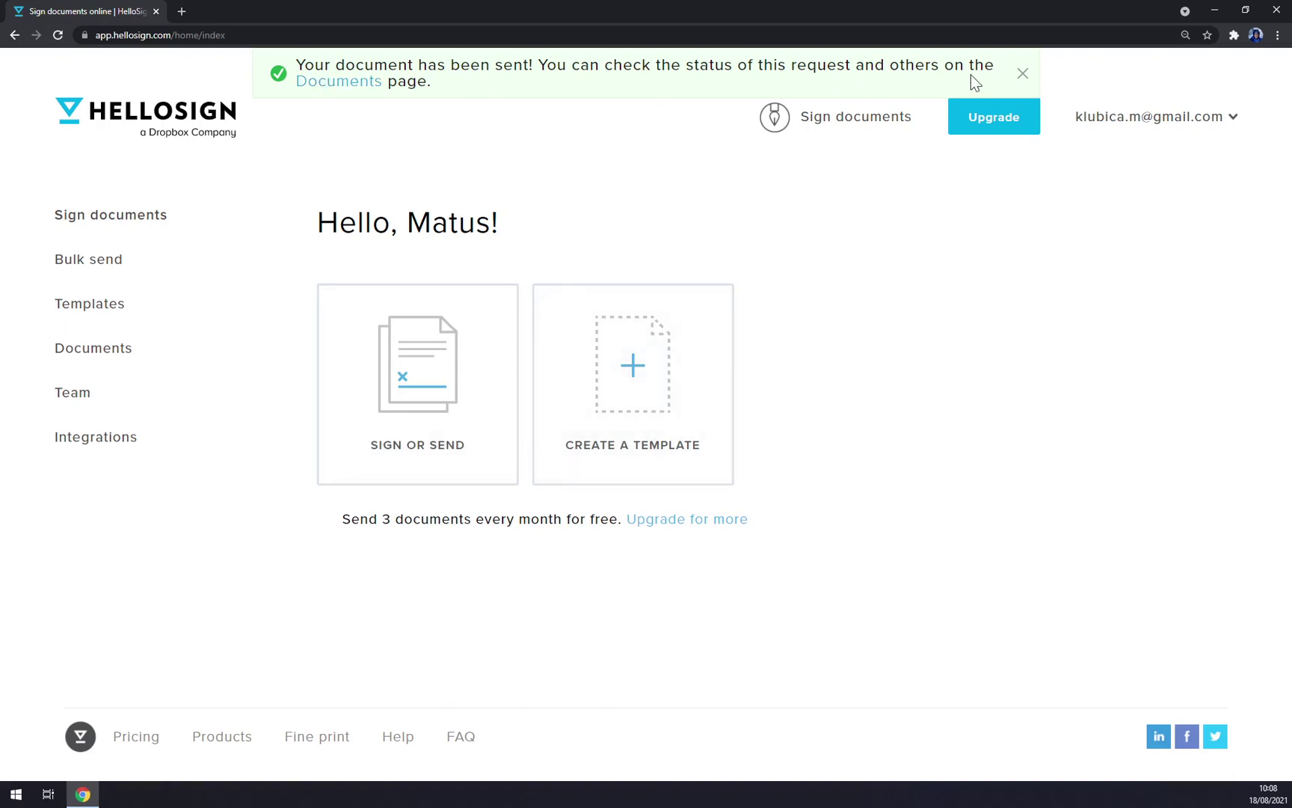
pyautogui.click(179, 12)
pyautogui.write('azet')
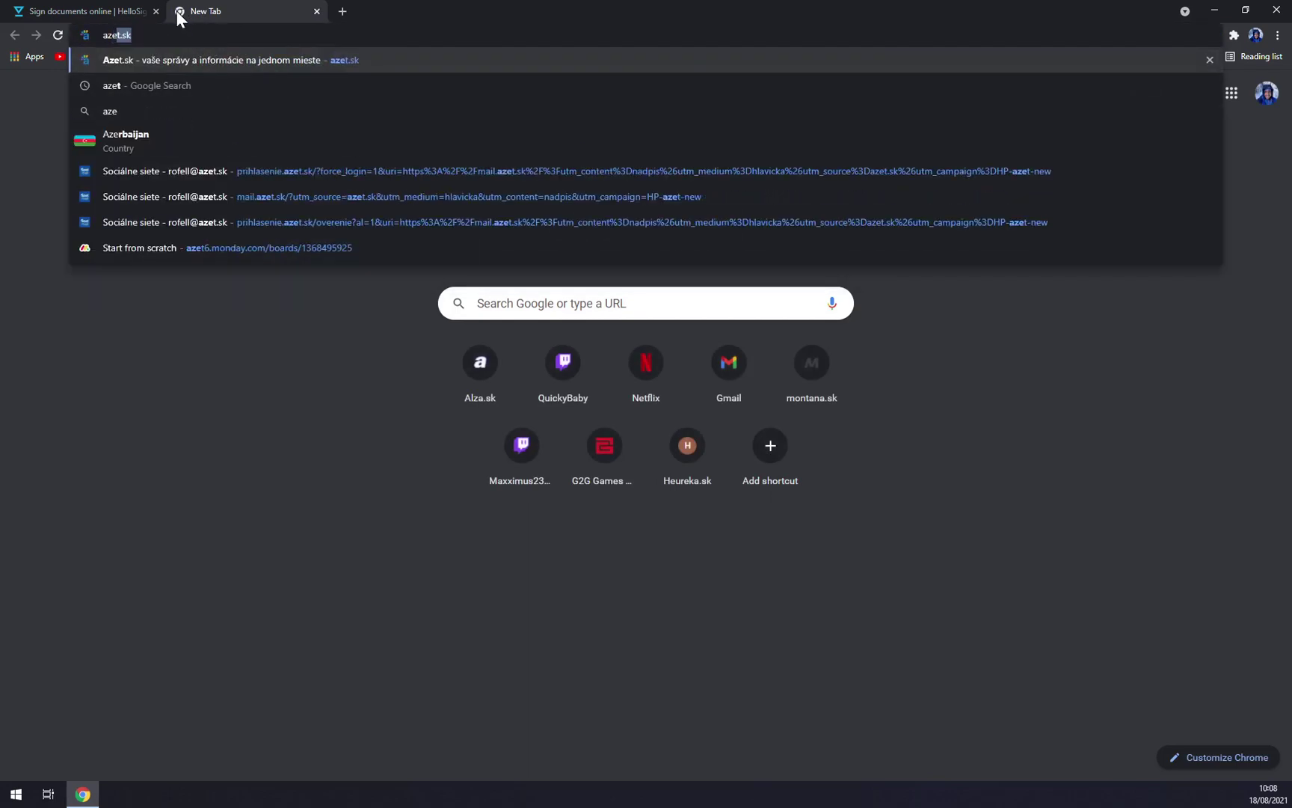
pyautogui.press('Return')
pyautogui.hotkey('ctrl', 'w')
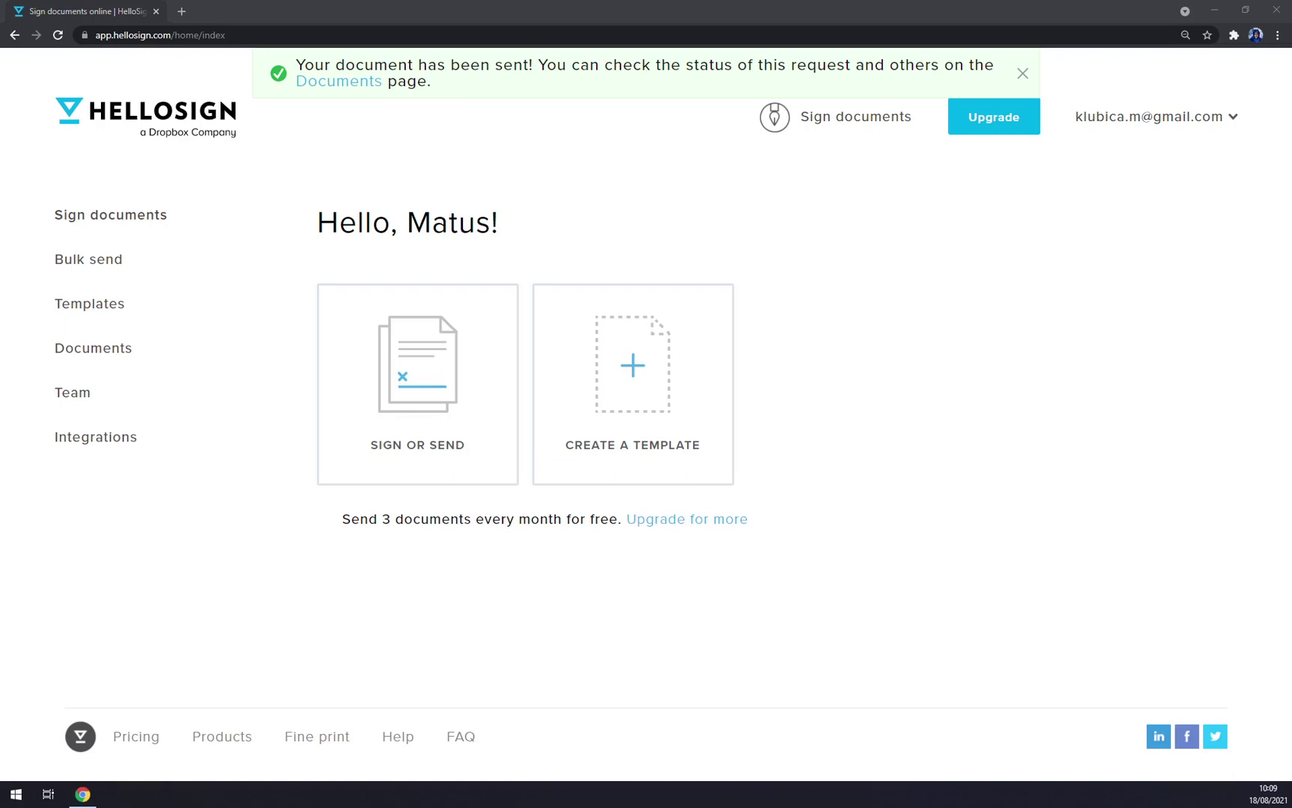
# Step: Create a locked template anyway from the uploaded FAjul.PDF invoice
pyautogui.click(632, 396)
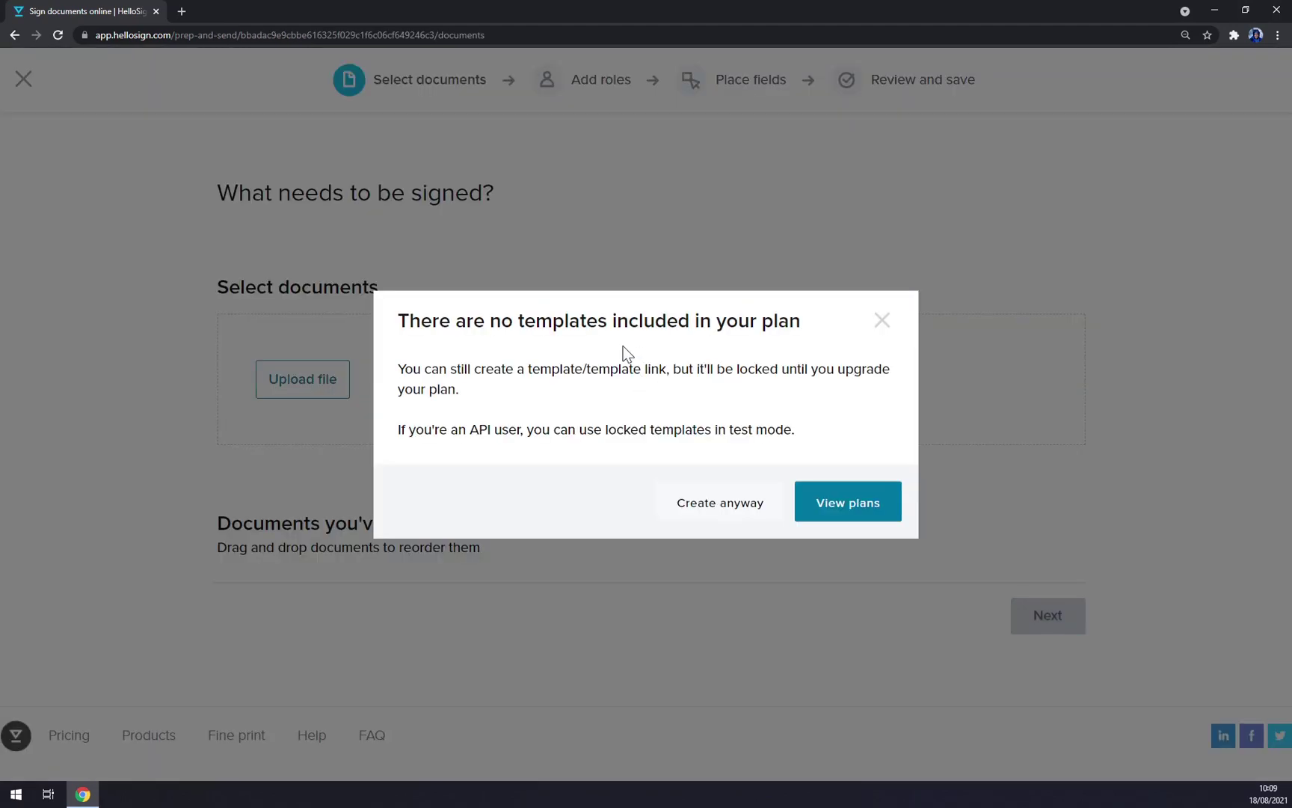
pyautogui.click(712, 509)
pyautogui.click(302, 382)
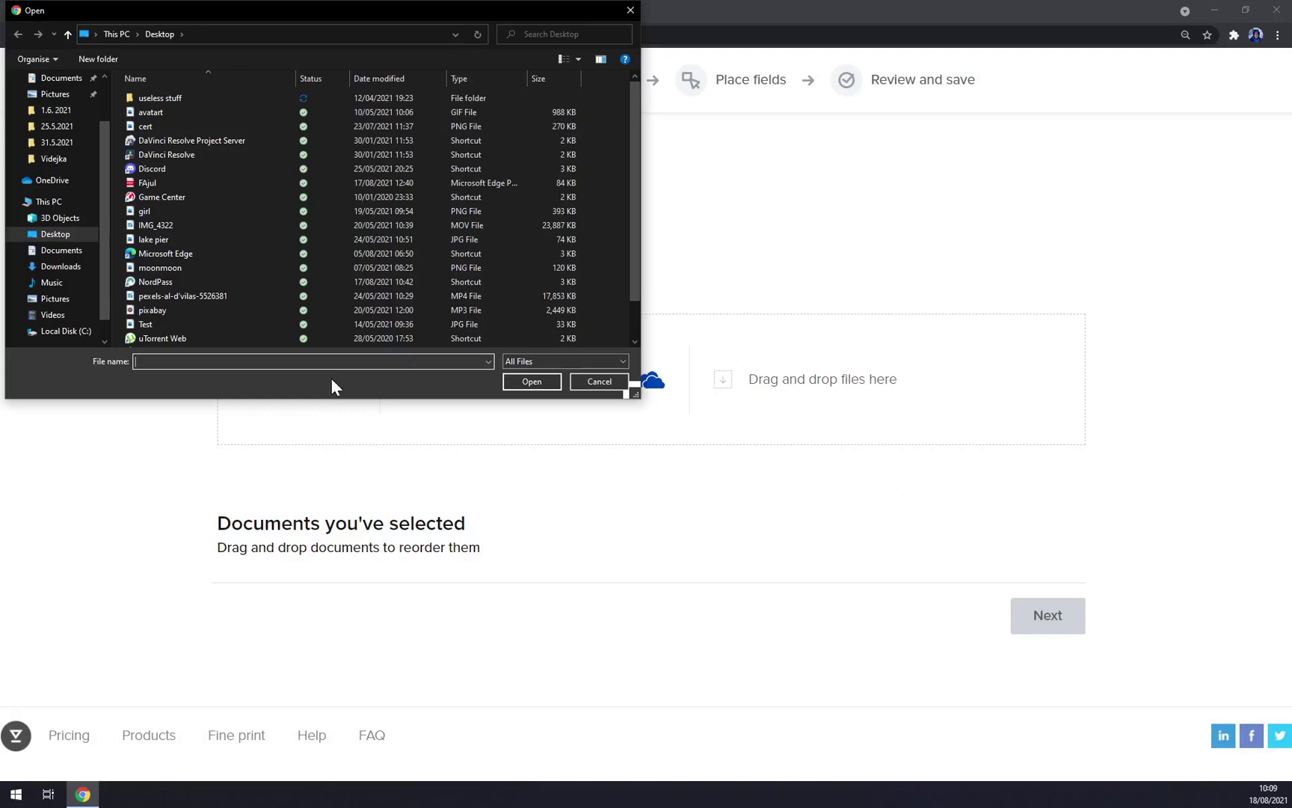
pyautogui.doubleClick(170, 184)
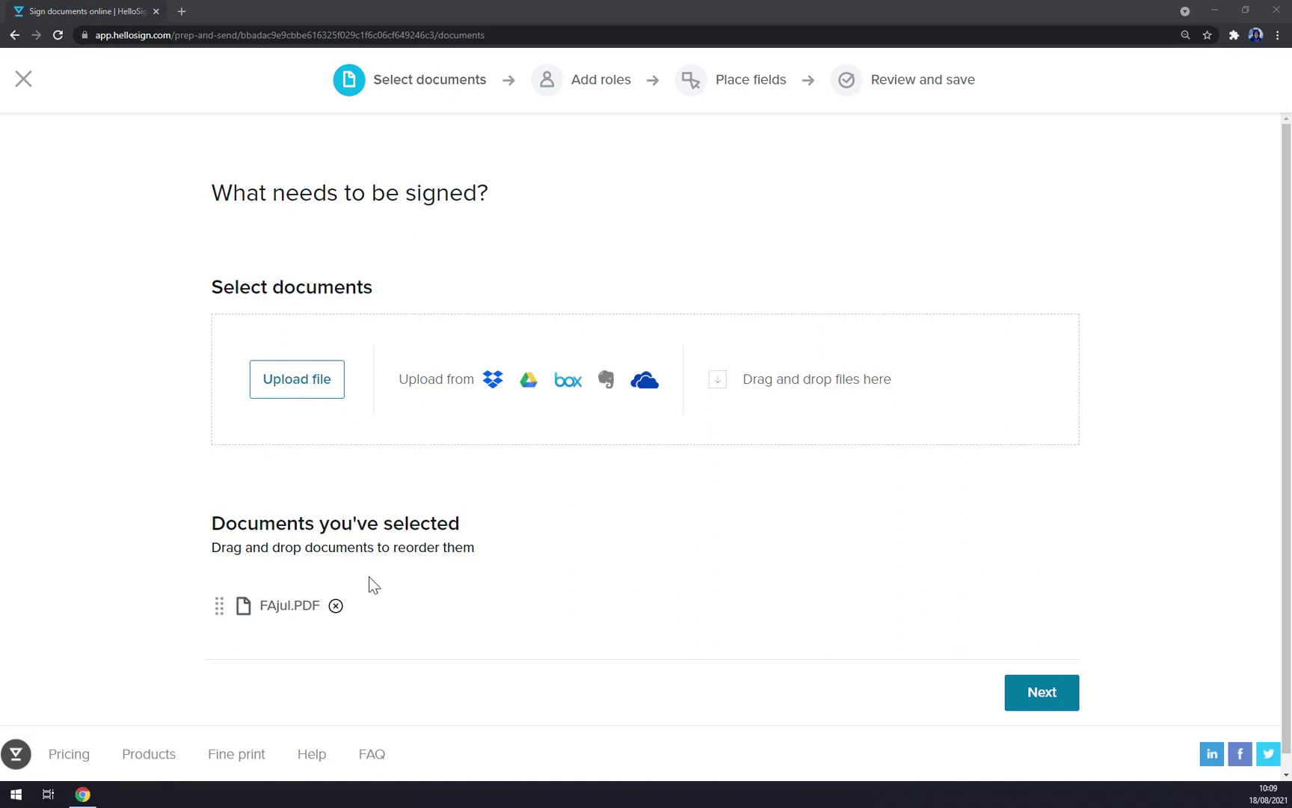
pyautogui.click(1054, 703)
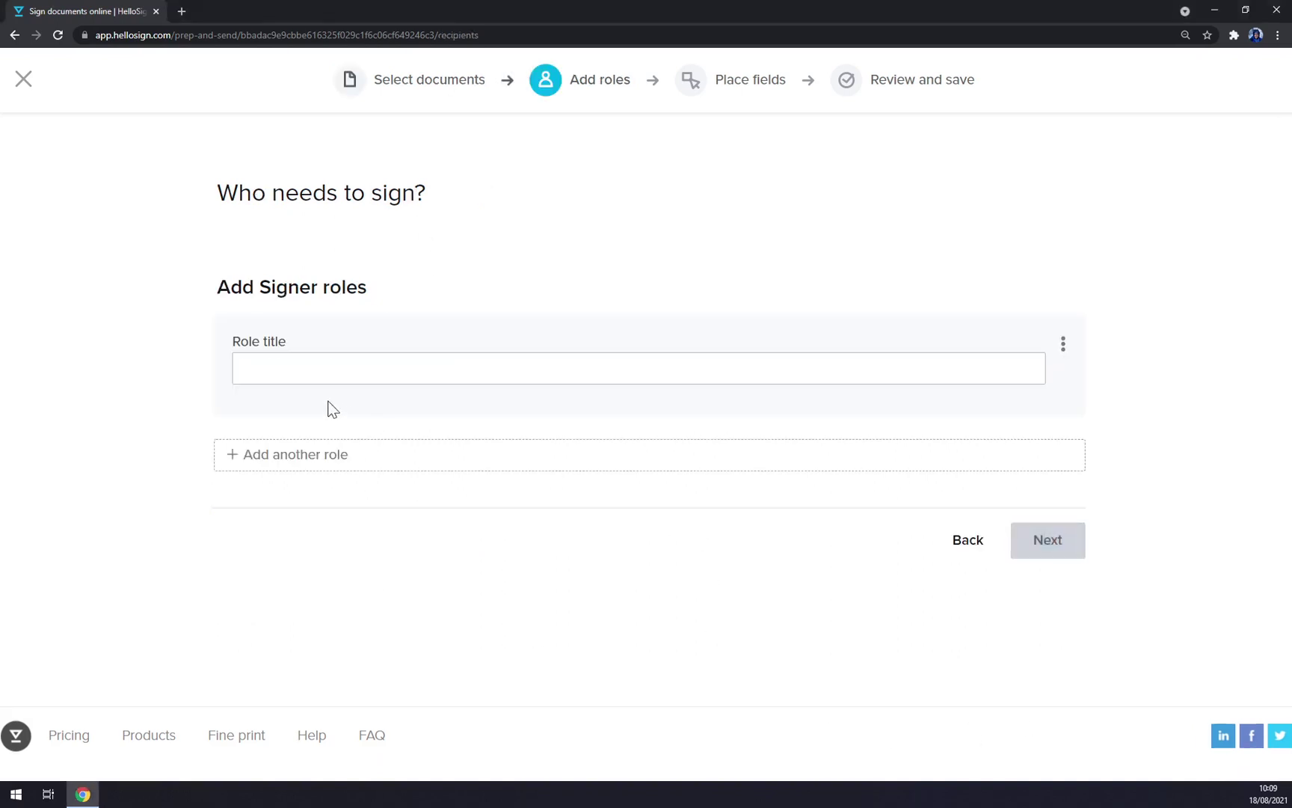
# Step: Add two signer roles, filling both role titles from the autofill suggestions
pyautogui.click(329, 370)
pyautogui.click(276, 395)
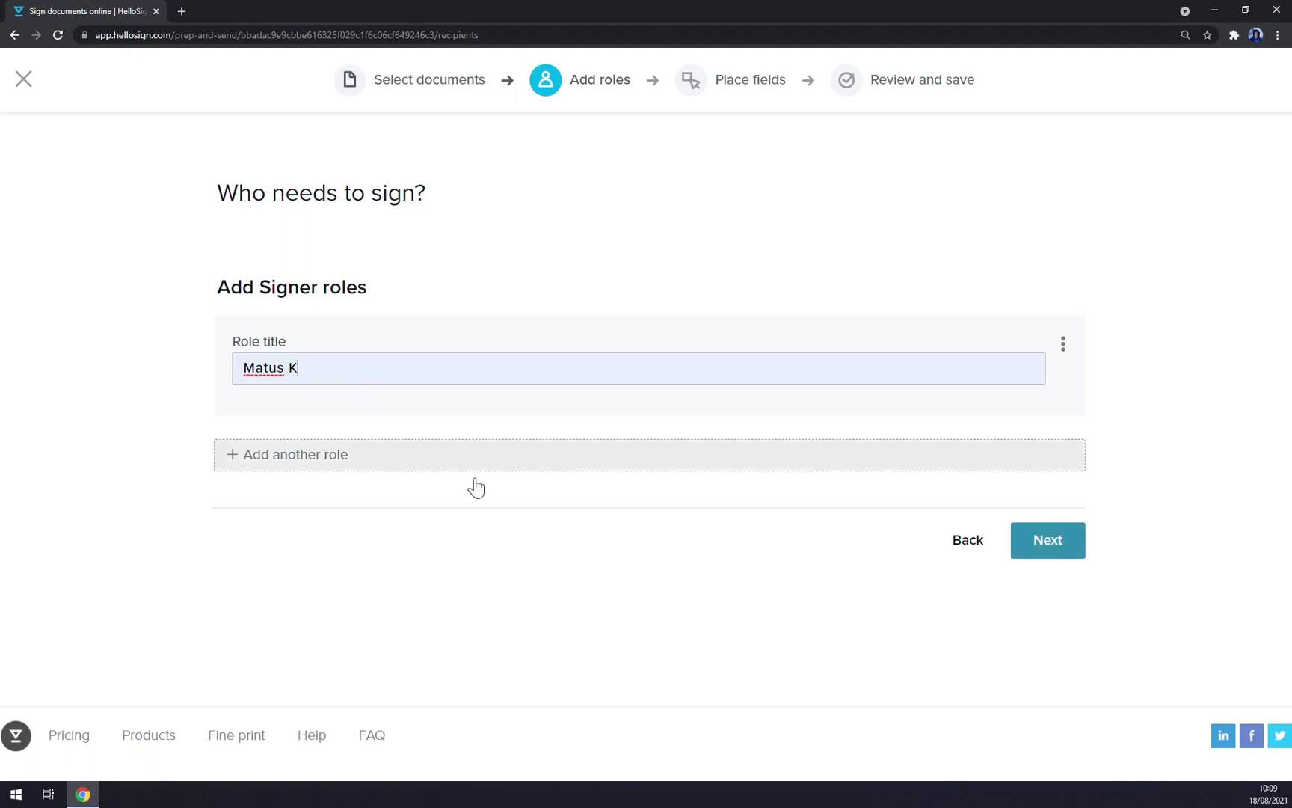
pyautogui.click(415, 462)
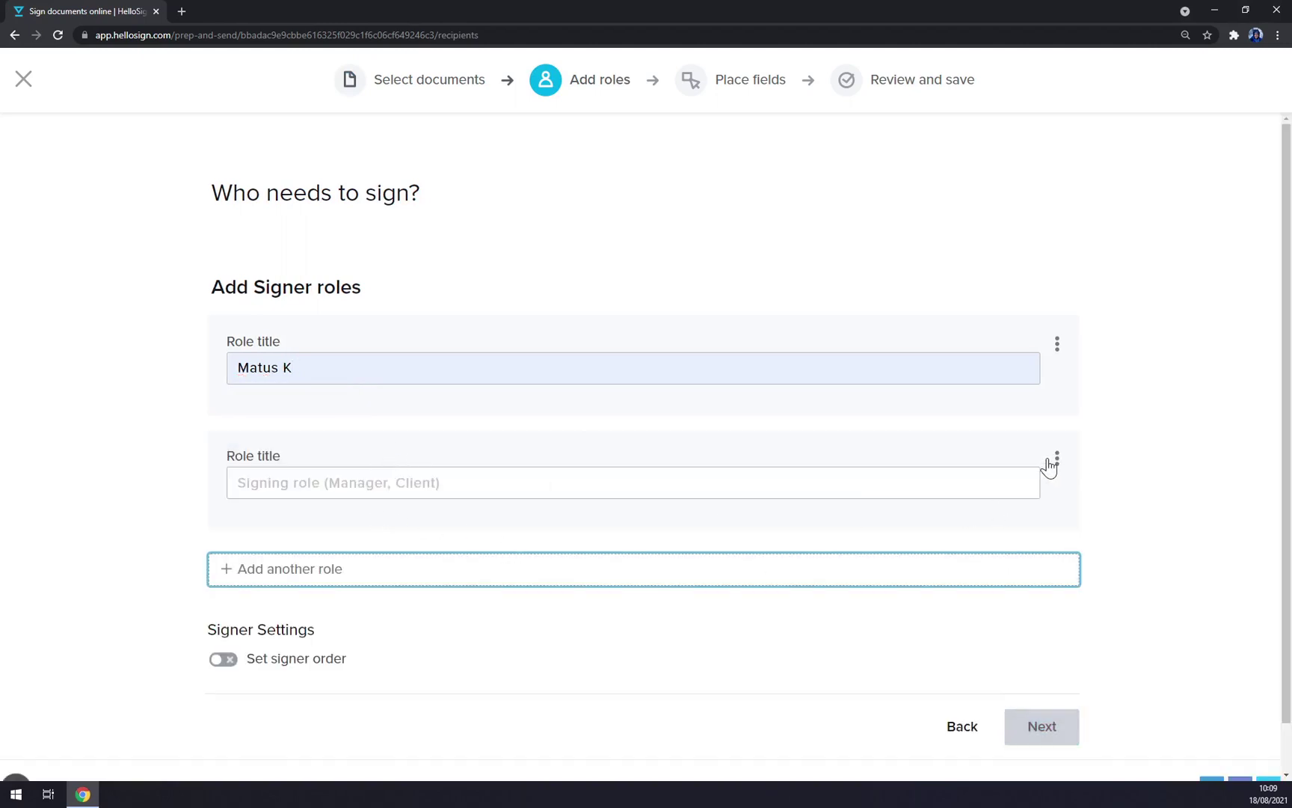
pyautogui.click(312, 483)
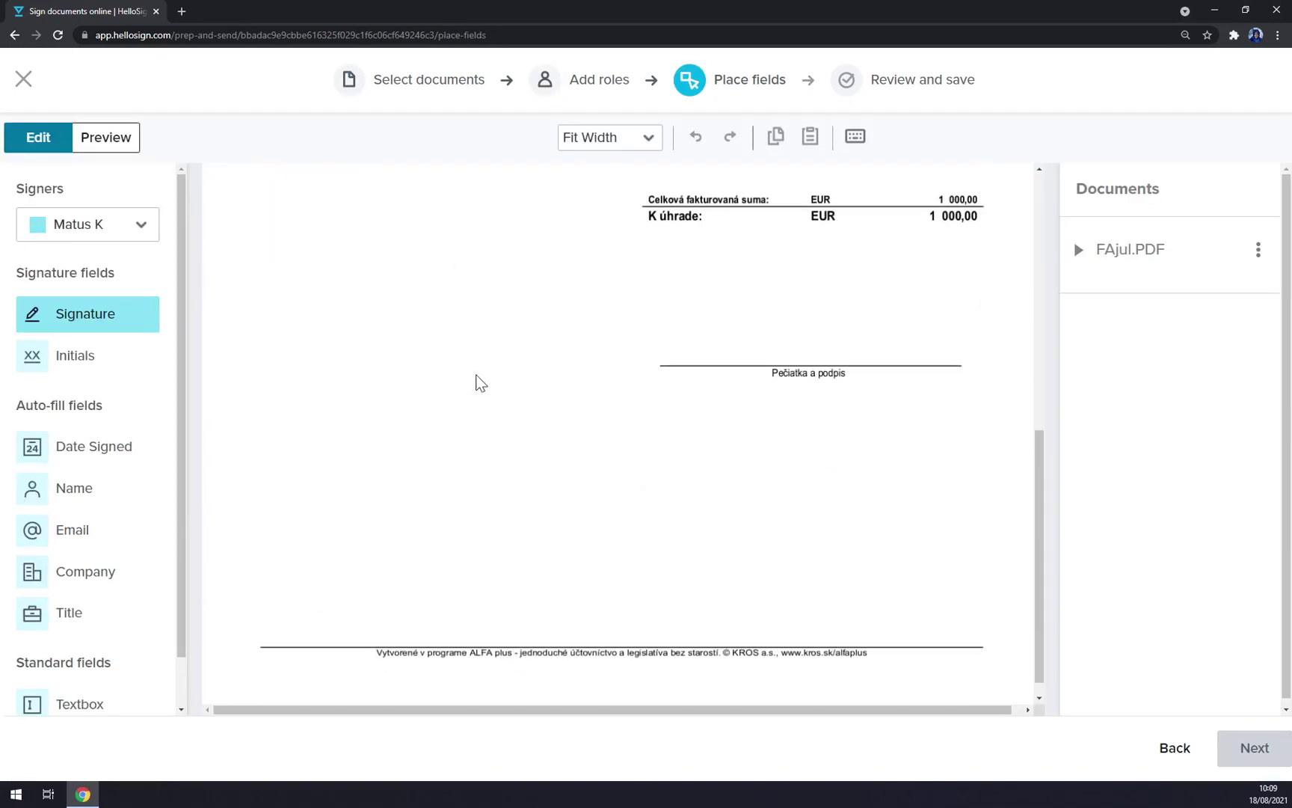
# Step: Sign the invoice yourself with your saved signature, stretched across the Pečiatka a podpis line
pyautogui.click(81, 228)
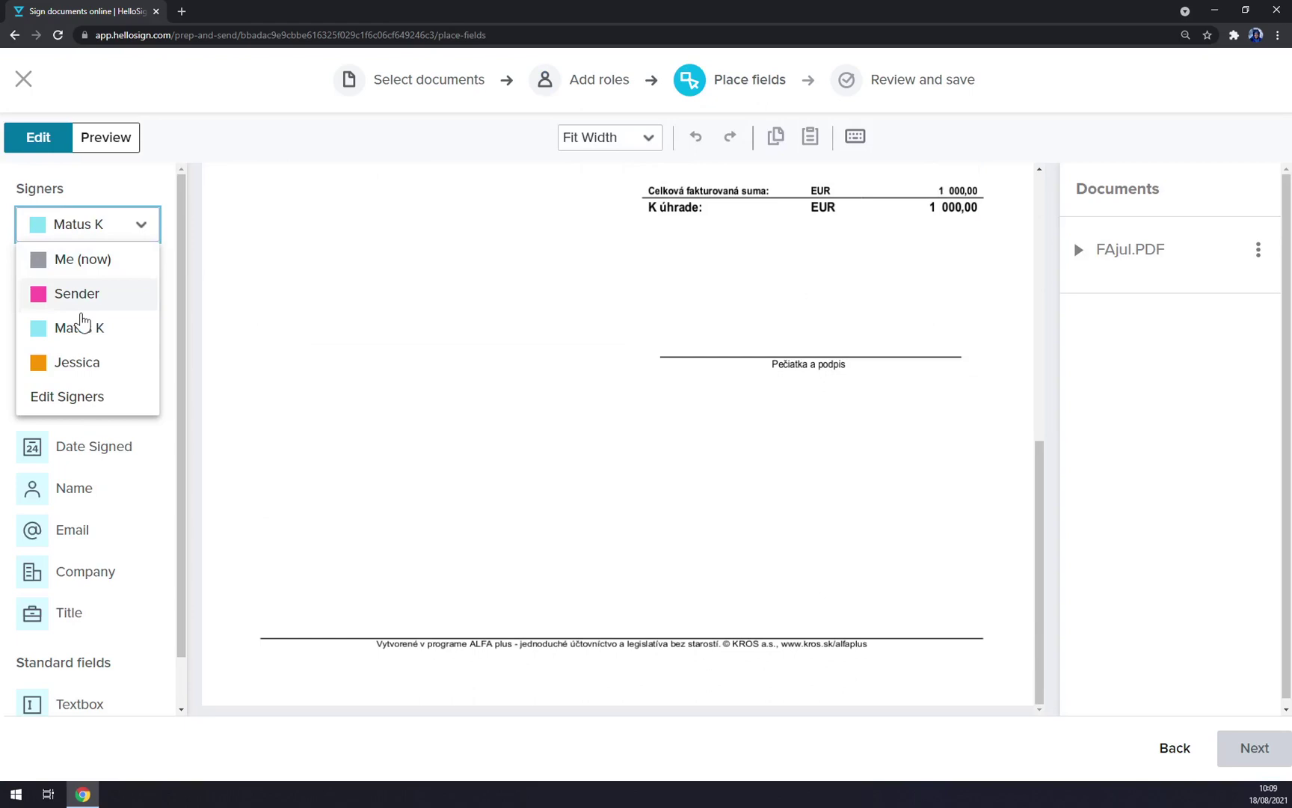
pyautogui.click(79, 262)
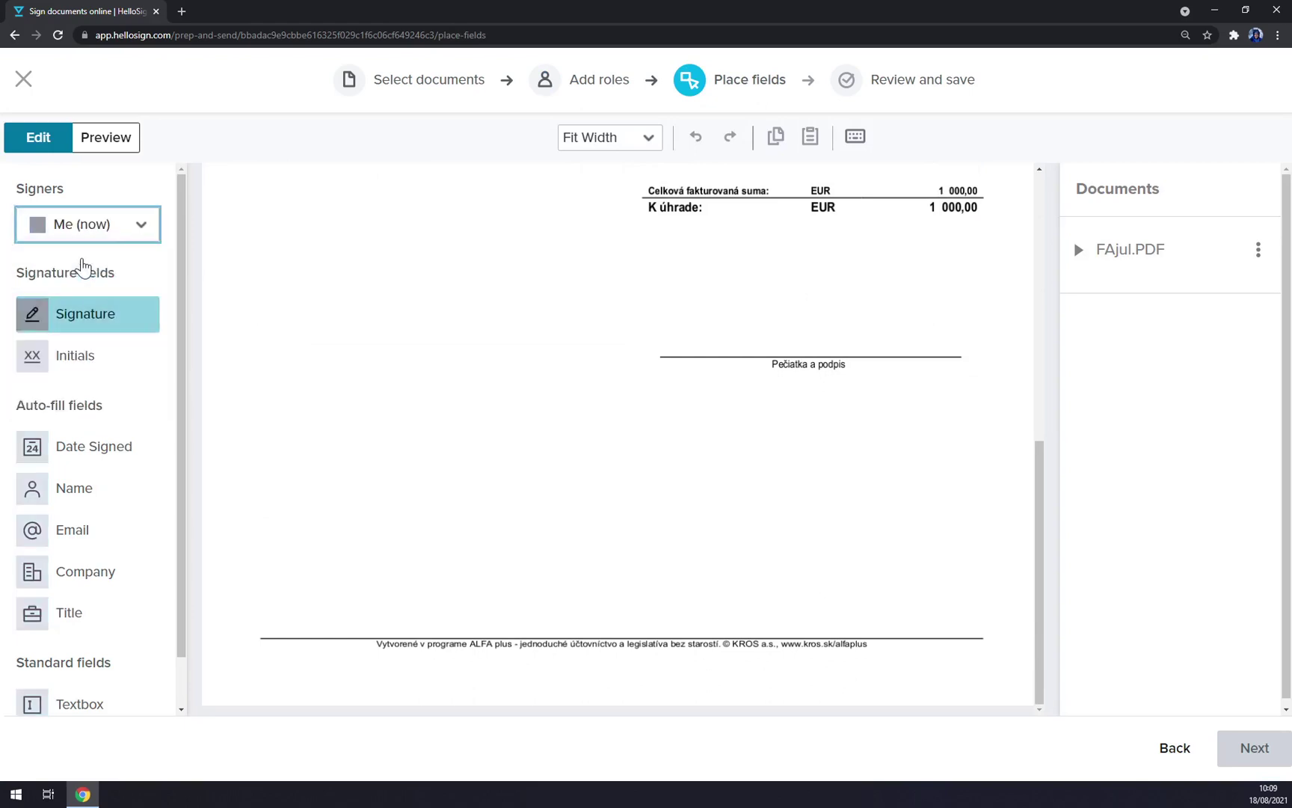
pyautogui.click(99, 323)
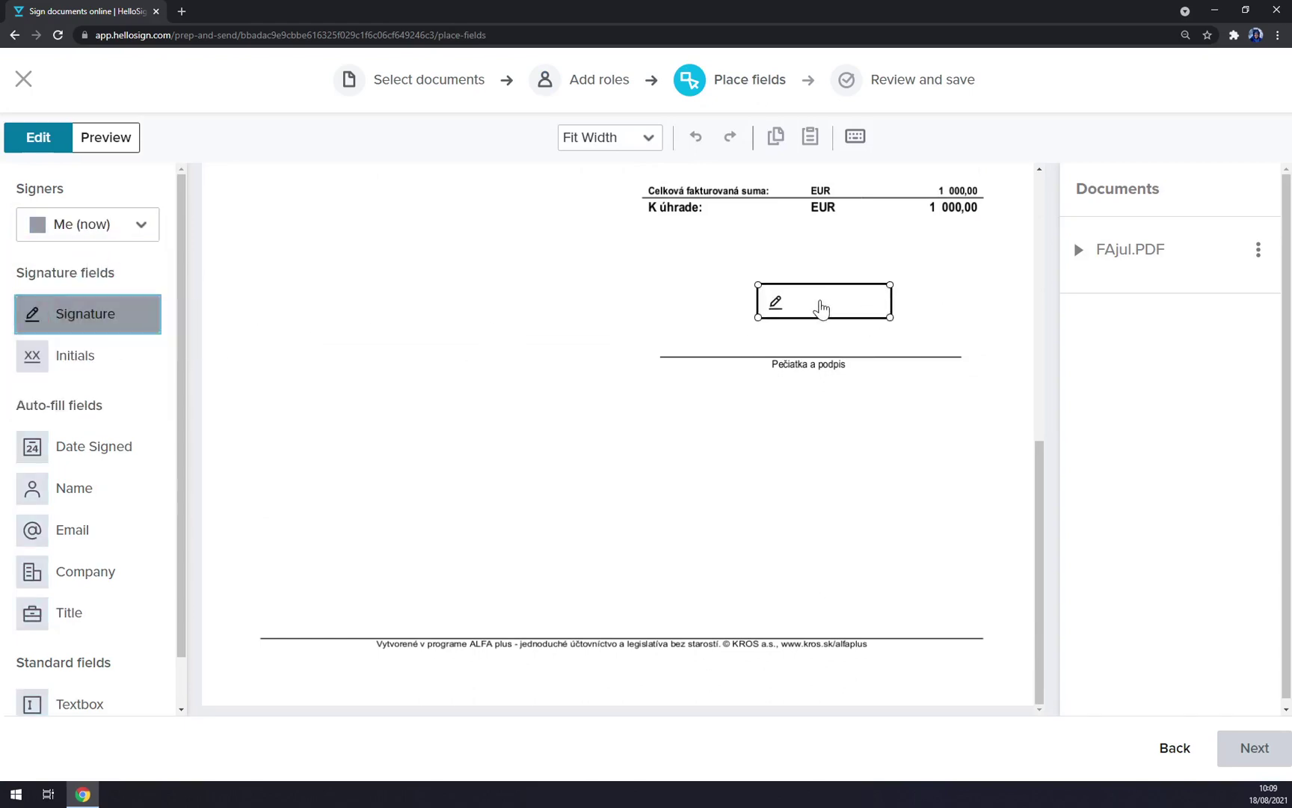
pyautogui.click(704, 303)
pyautogui.click(965, 636)
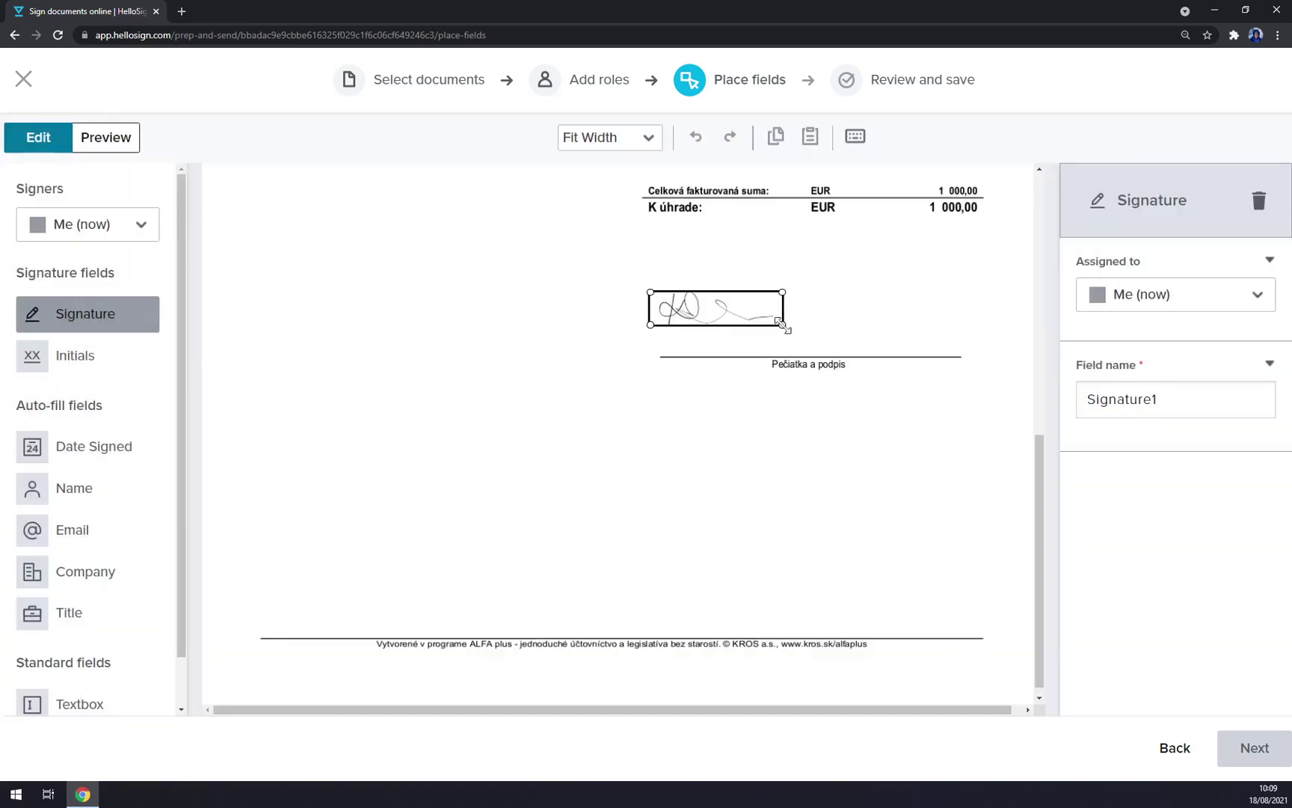
pyautogui.moveTo(782, 326); pyautogui.dragTo(967, 350)
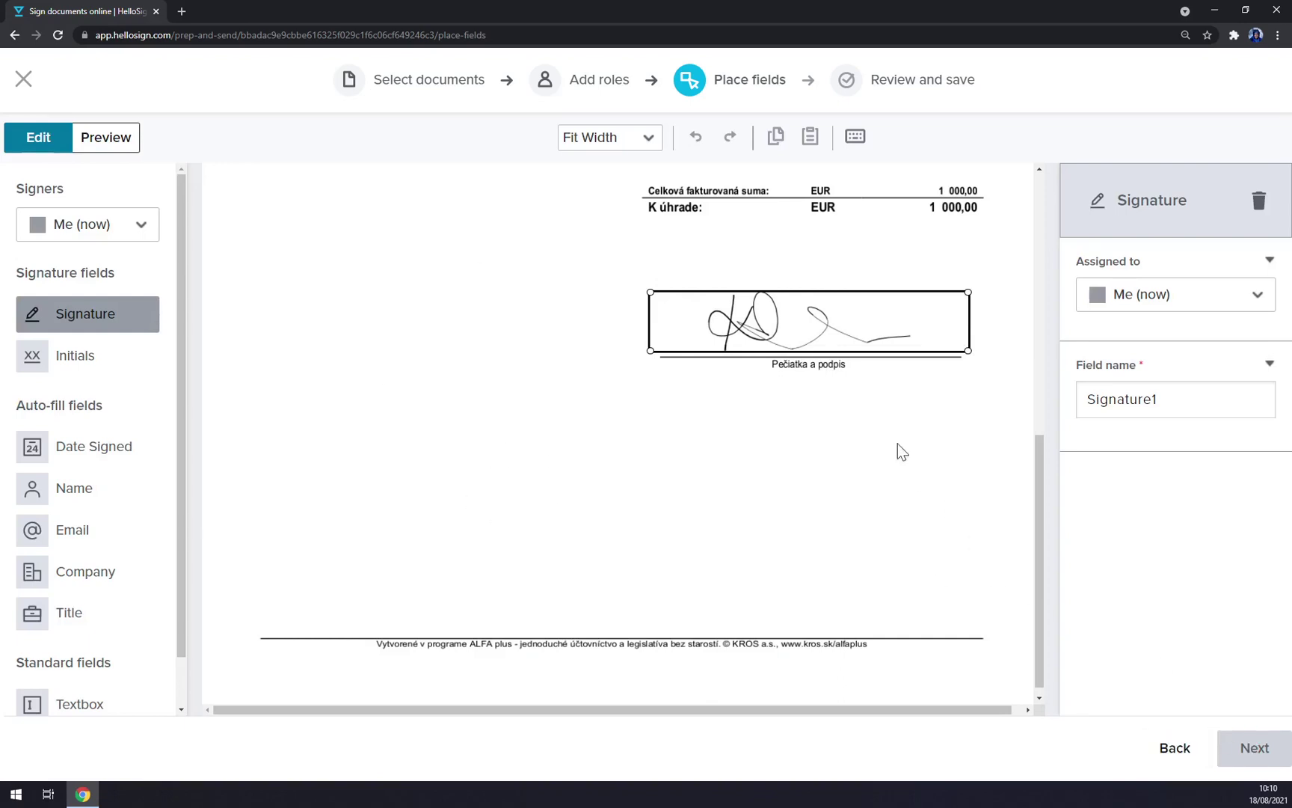
pyautogui.scroll(3, 908, 393)
pyautogui.scroll(-2, 523, 404)
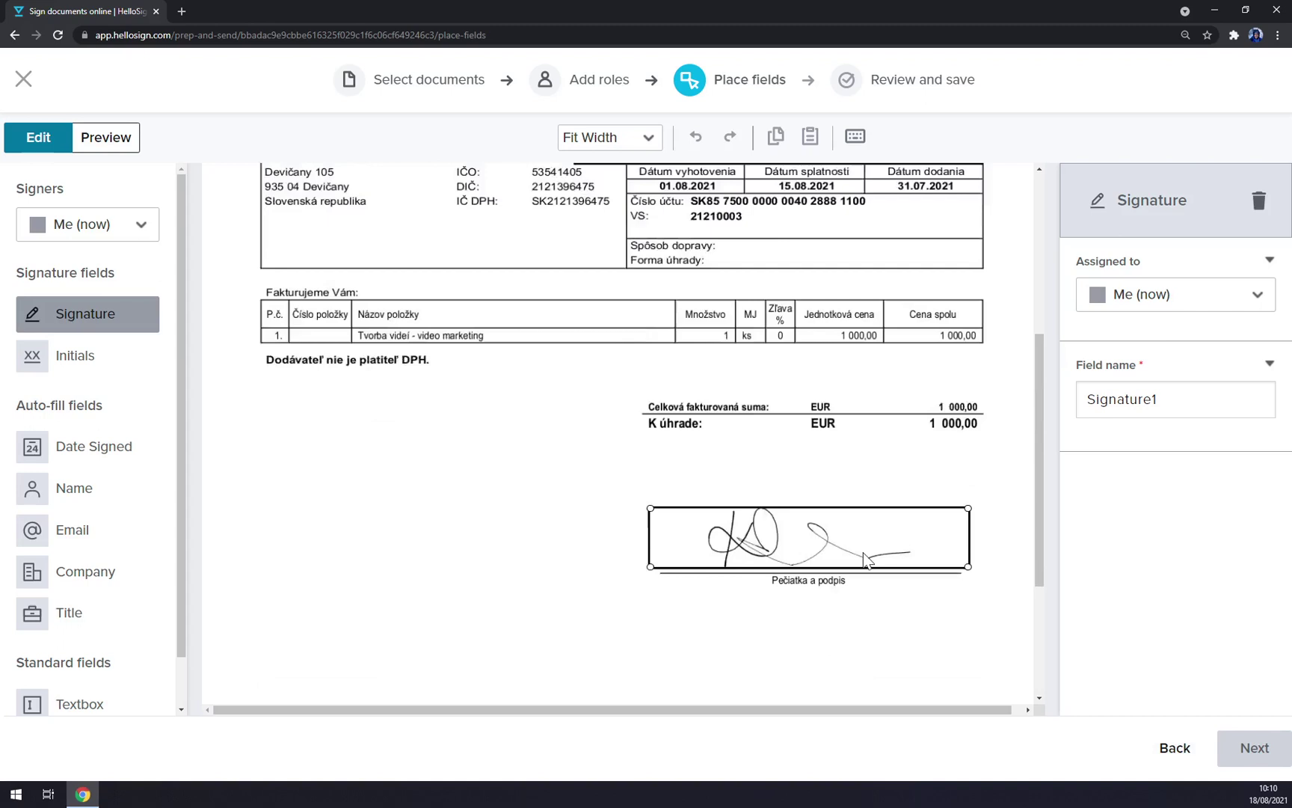
# Step: Place a Signature field for each of the two signer roles below your signature
pyautogui.click(104, 232)
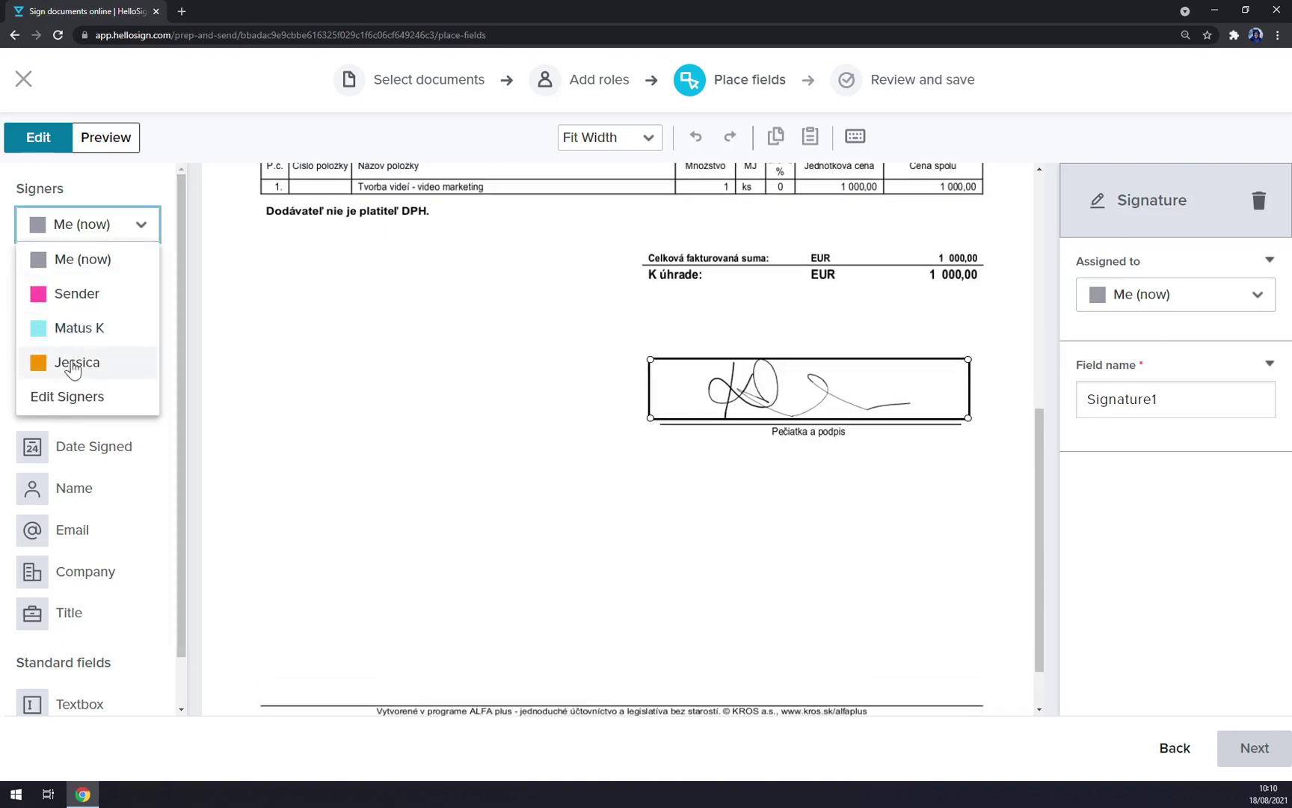
pyautogui.click(67, 361)
pyautogui.click(91, 318)
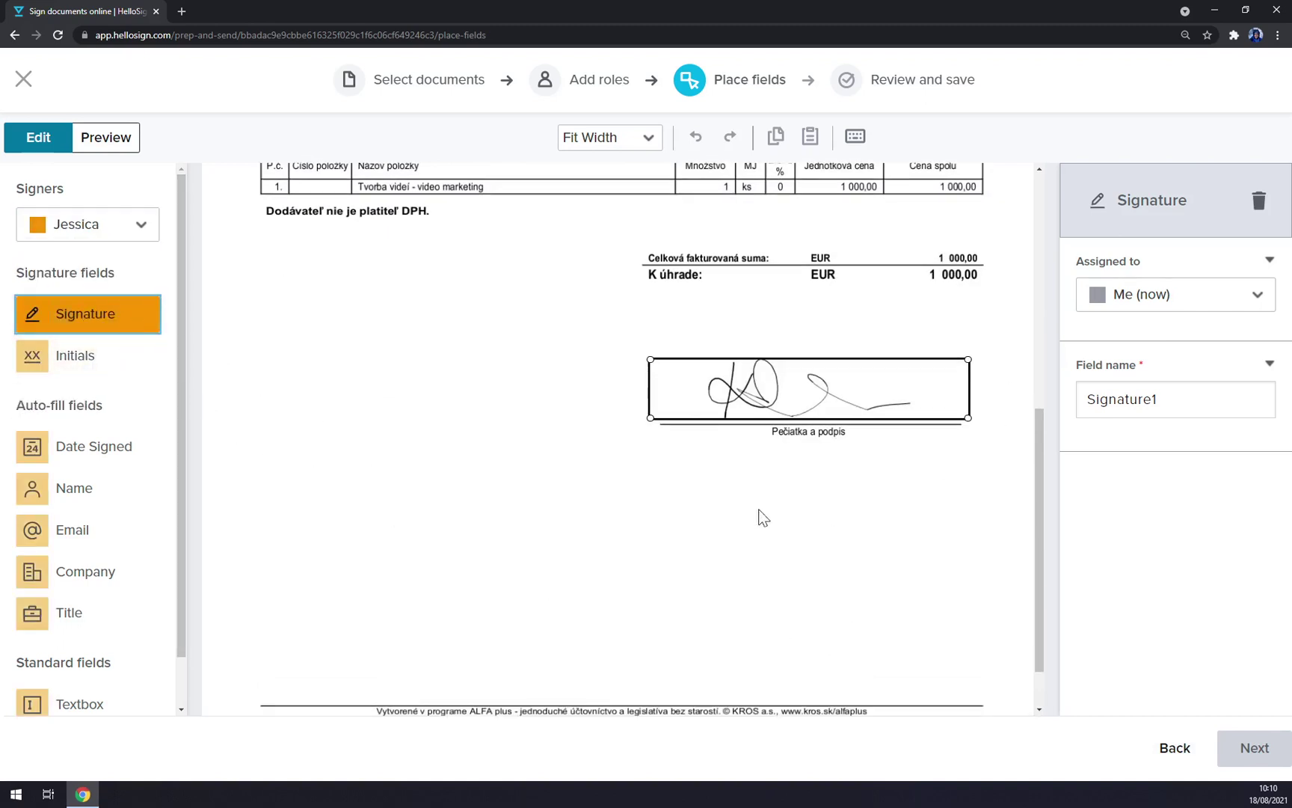
pyautogui.moveTo(193, 322); pyautogui.dragTo(805, 597)
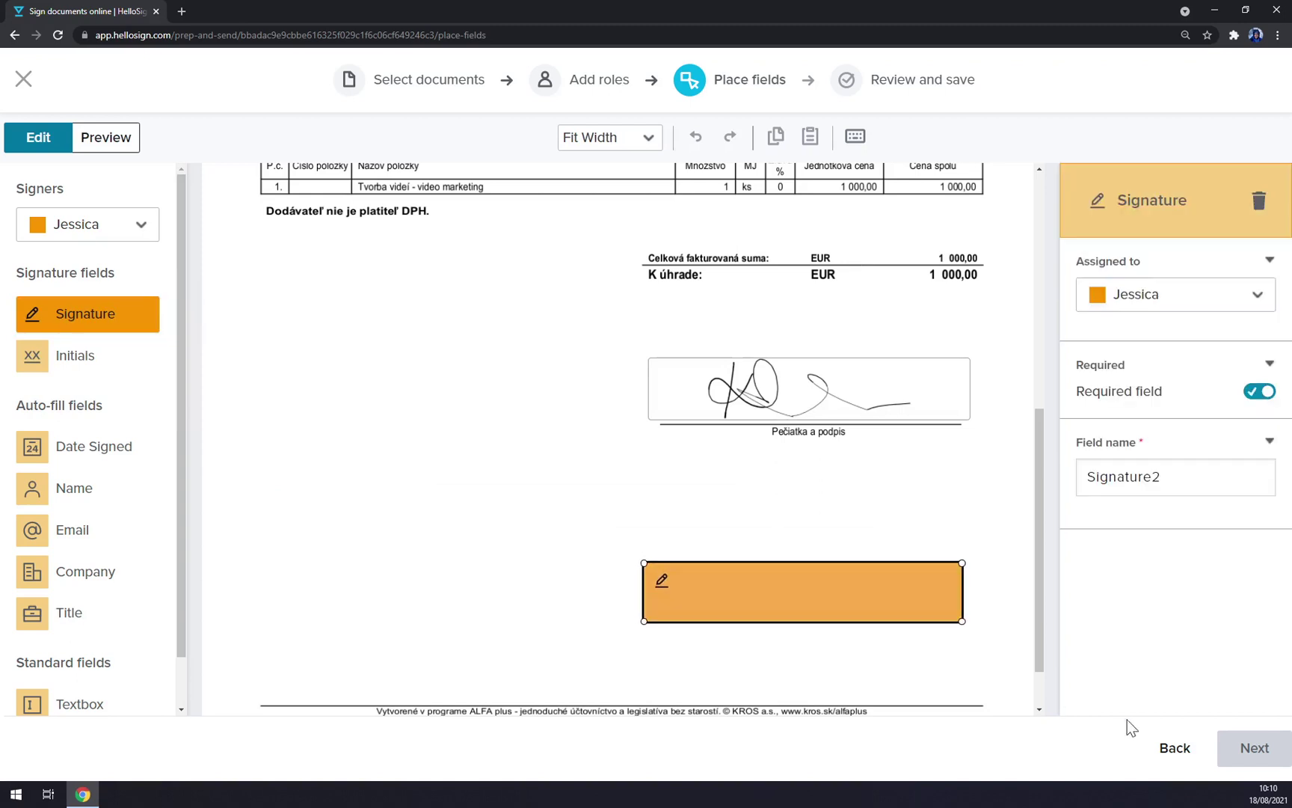
pyautogui.click(833, 508)
pyautogui.scroll(-1, 748, 539)
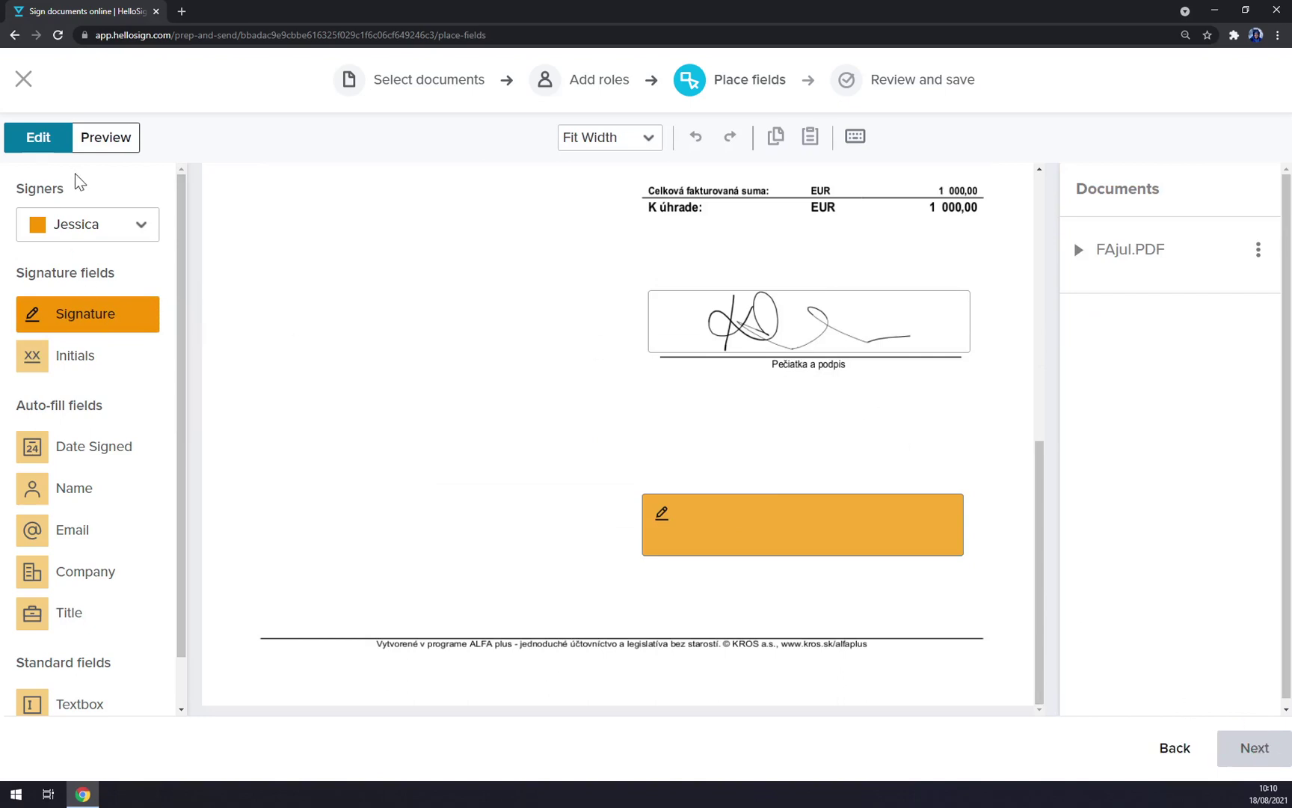
pyautogui.click(93, 225)
pyautogui.click(84, 328)
pyautogui.moveTo(78, 329); pyautogui.dragTo(805, 464)
pyautogui.click(1240, 748)
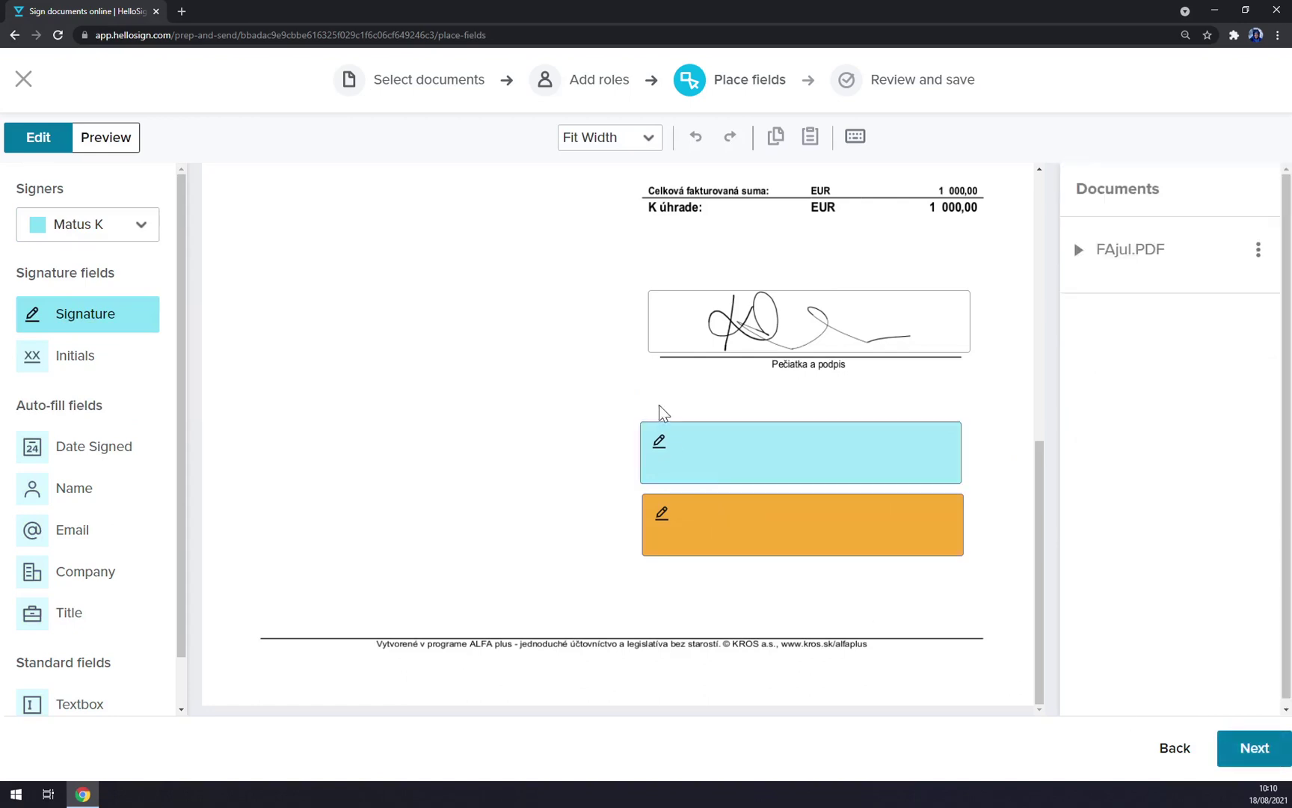
# Step: Save the template as 'Please sign asap' and open the emailed REVIEW & SIGN request
pyautogui.scroll(-2, 688, 533)
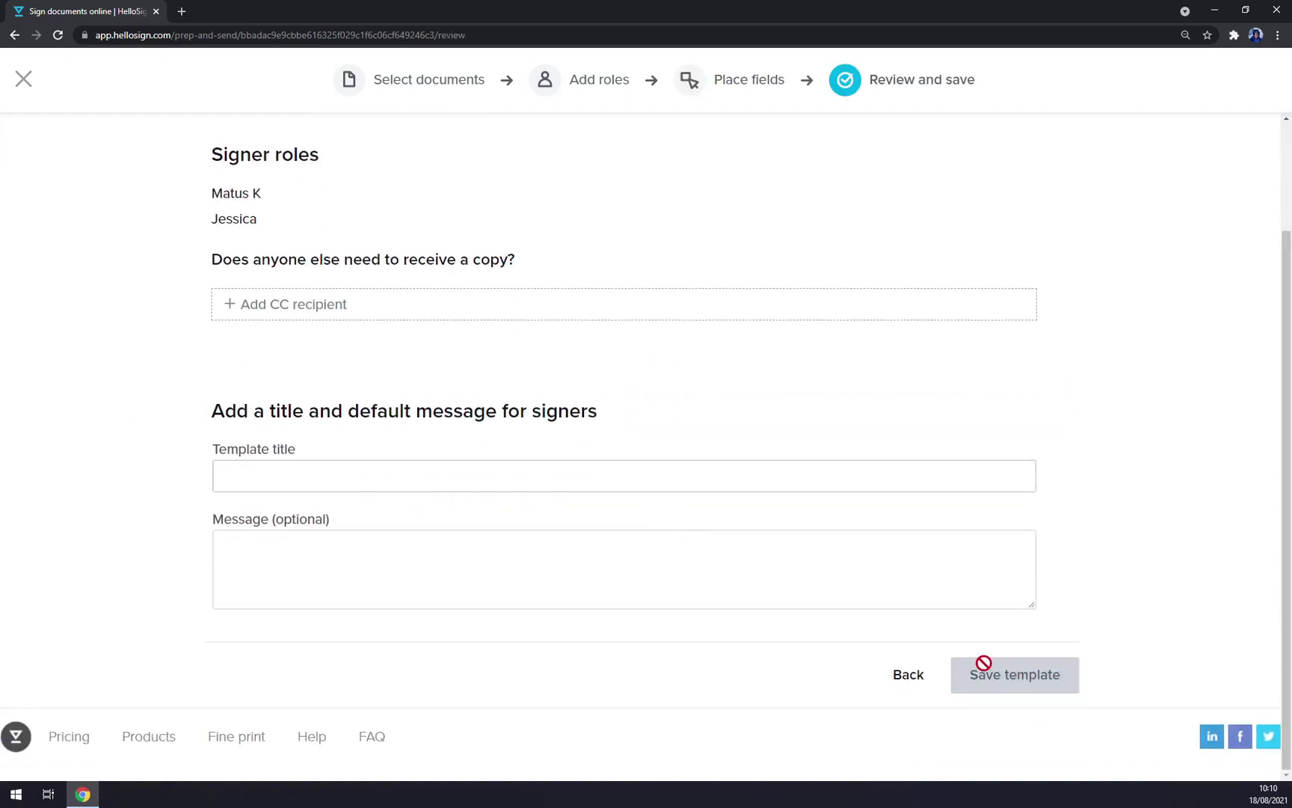
pyautogui.click(479, 472)
pyautogui.click(273, 520)
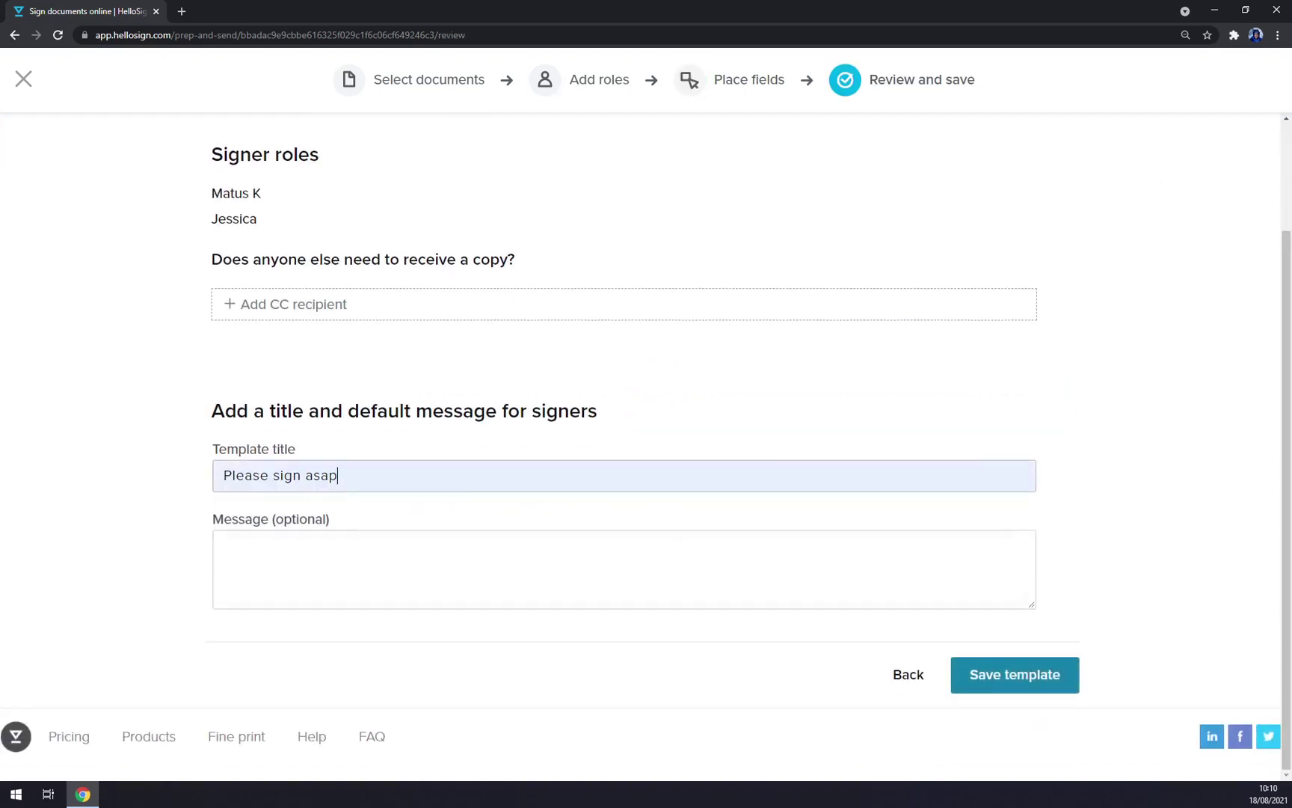
pyautogui.click(1008, 679)
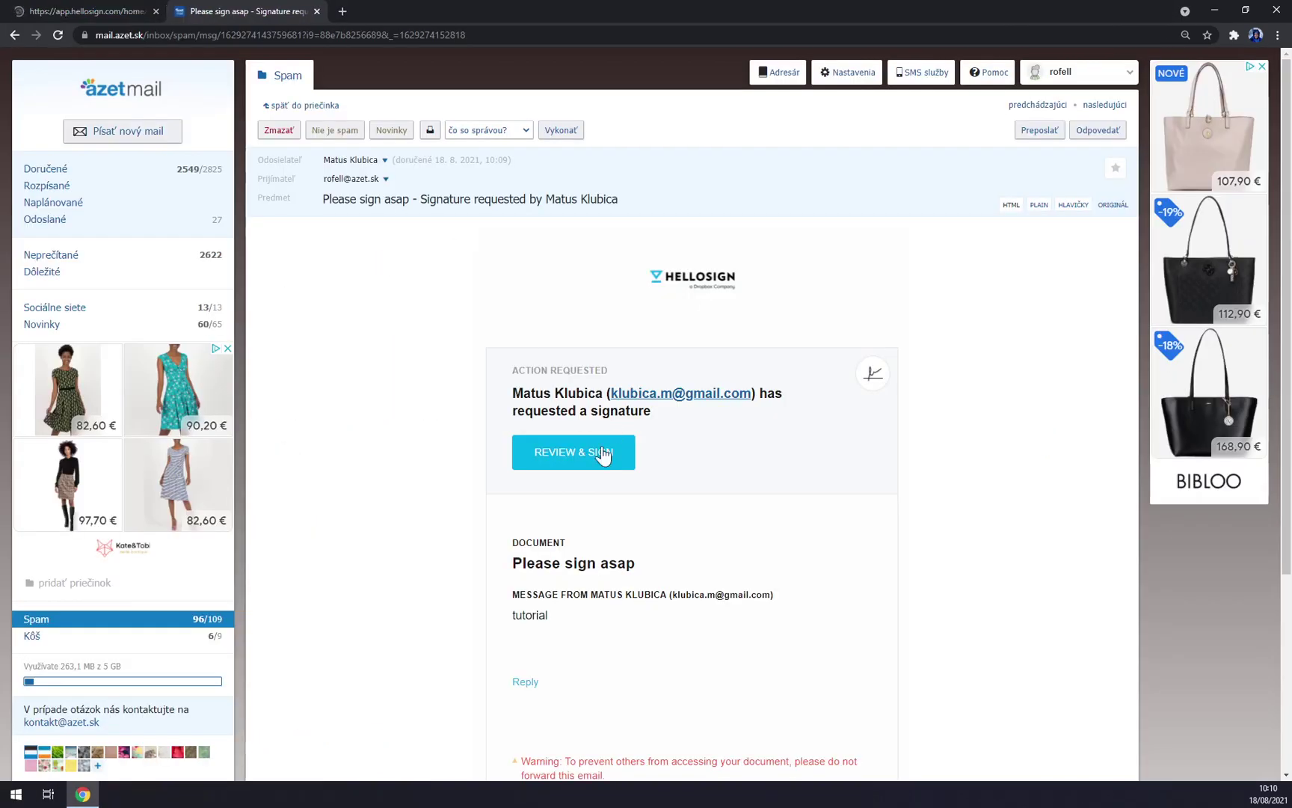
pyautogui.click(603, 454)
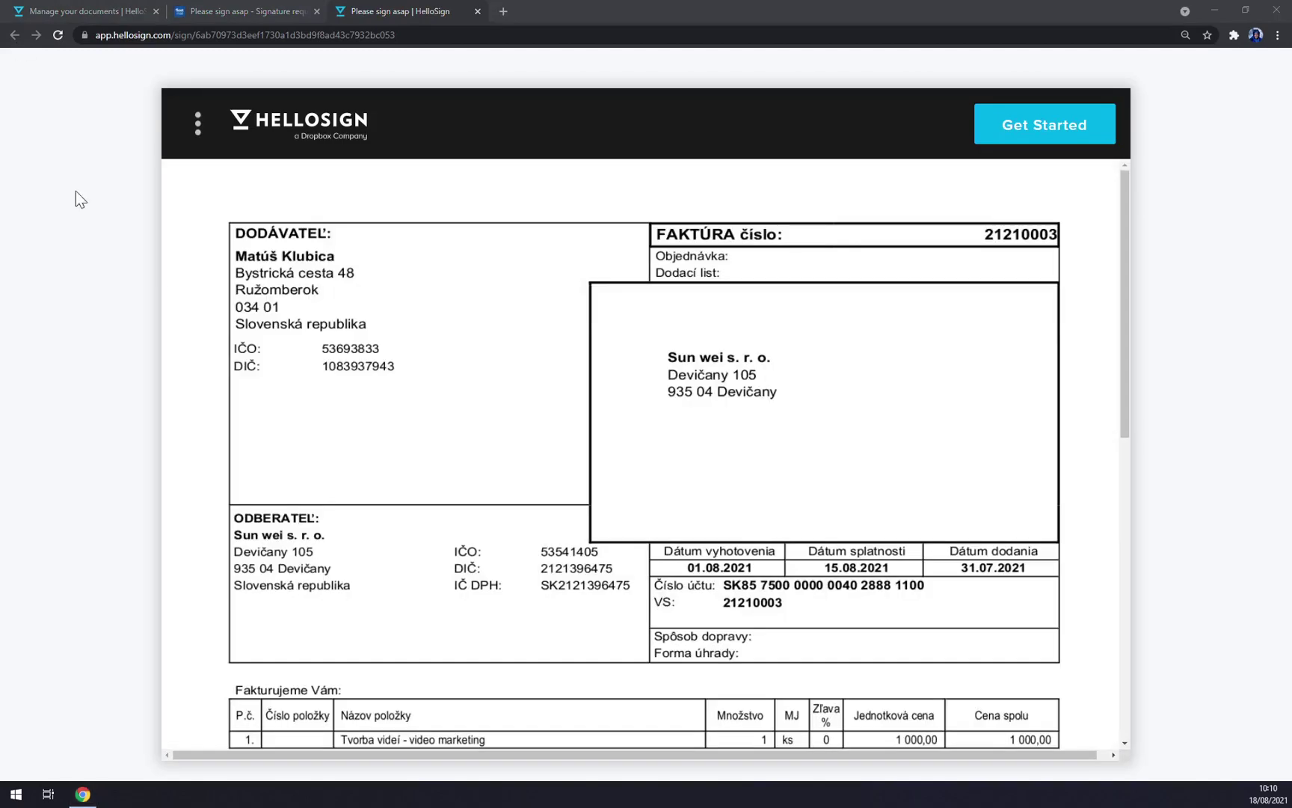
# Step: Draw a handwritten signature and insert it into the invoice's signature field
pyautogui.scroll(-10, 255, 391)
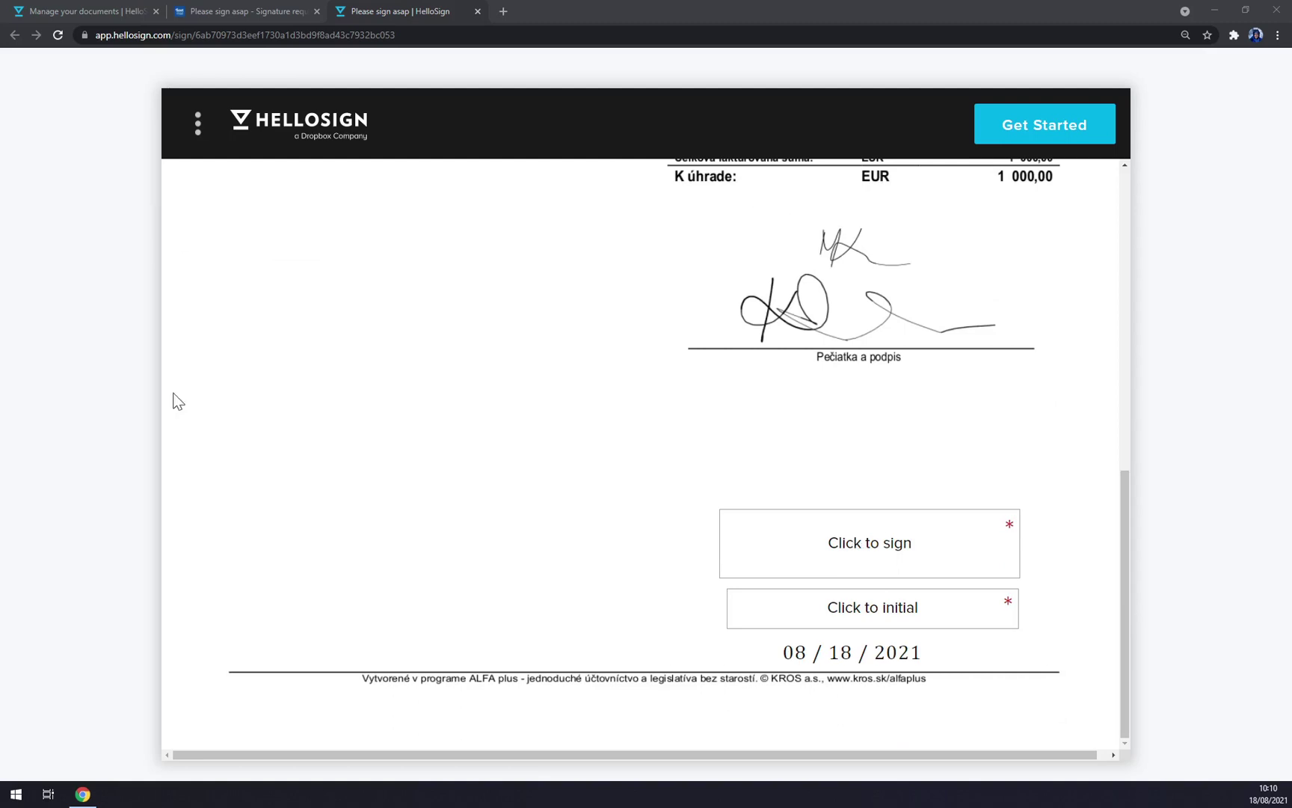
pyautogui.click(813, 566)
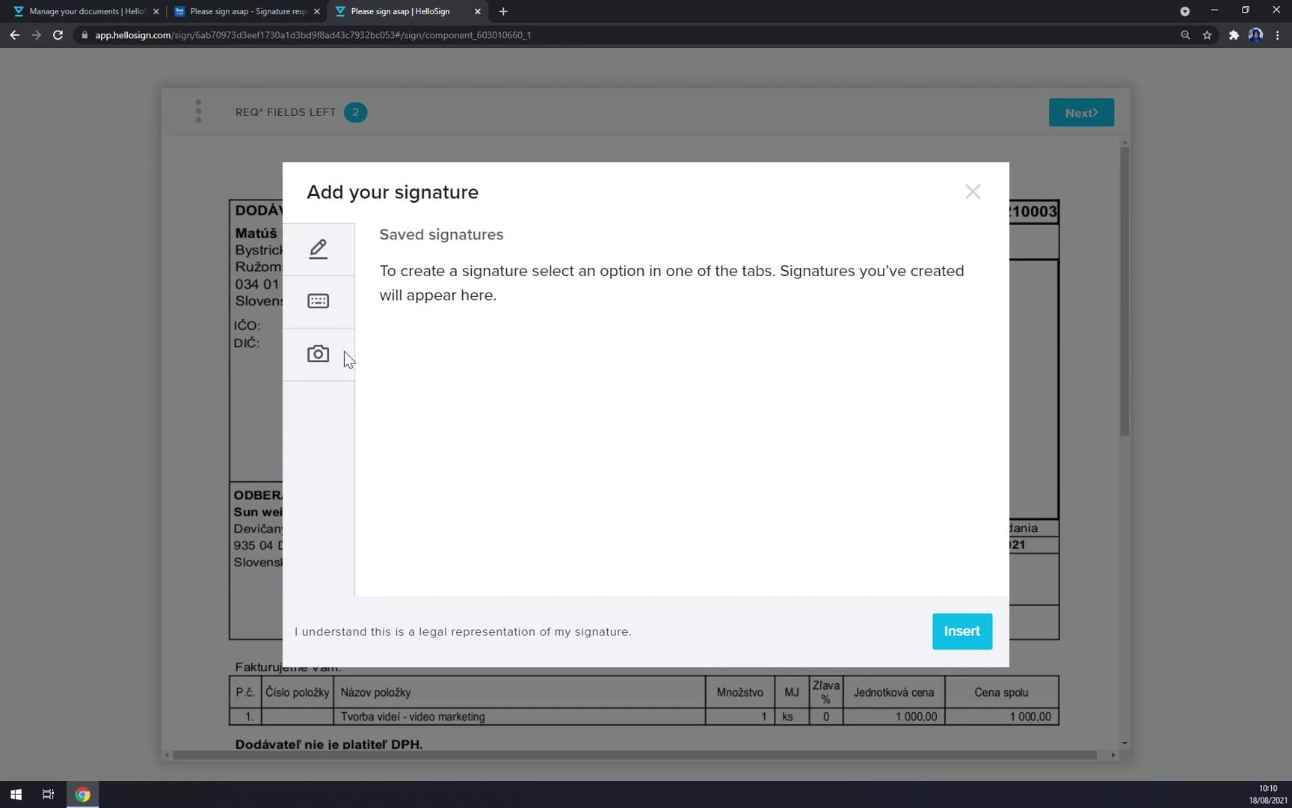
pyautogui.click(323, 307)
pyautogui.click(321, 253)
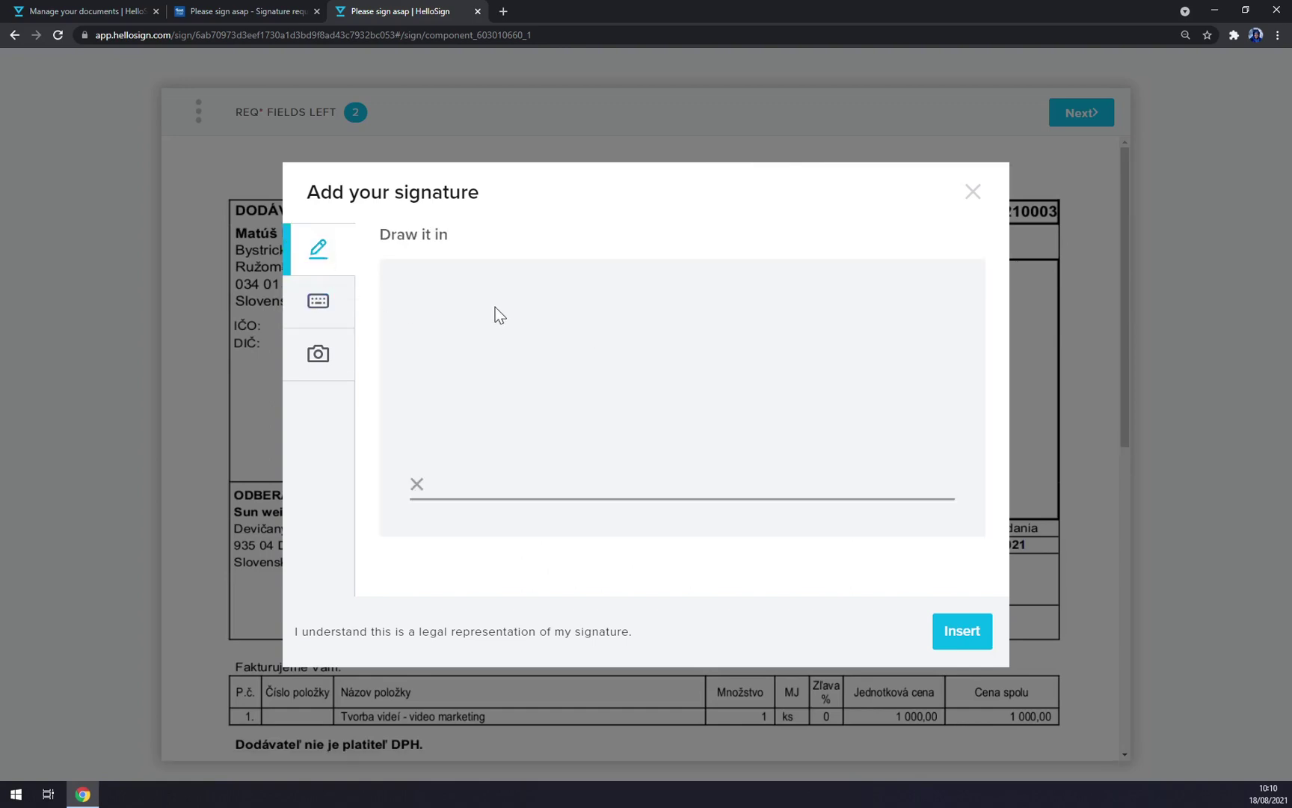
pyautogui.moveTo(448, 301); pyautogui.dragTo(418, 409)
pyautogui.moveTo(509, 394)
pyautogui.mouseDown()
pyautogui.moveTo(551, 387)
pyautogui.moveTo(642, 449)
pyautogui.mouseUp()
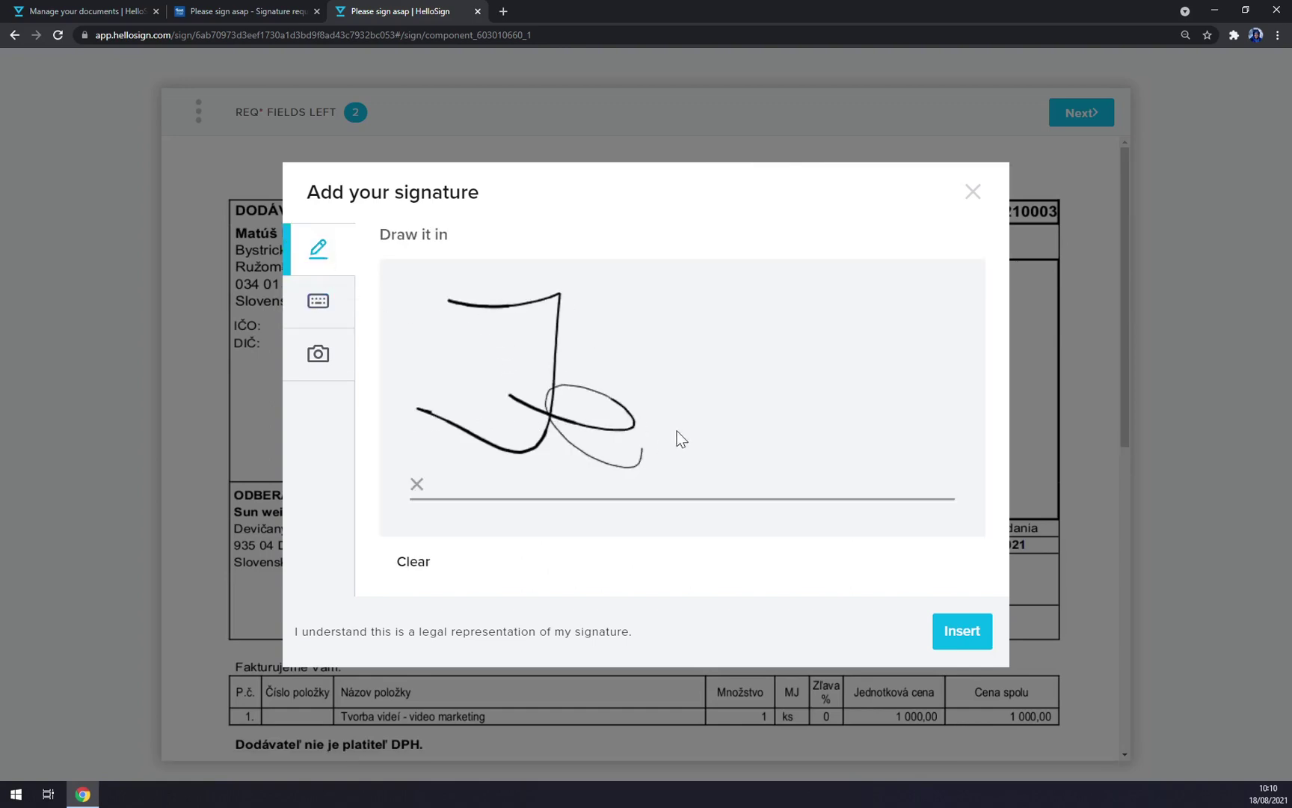
pyautogui.moveTo(705, 391)
pyautogui.mouseDown()
pyautogui.moveTo(647, 474)
pyautogui.moveTo(670, 491)
pyautogui.mouseUp()
pyautogui.moveTo(864, 443); pyautogui.dragTo(830, 492)
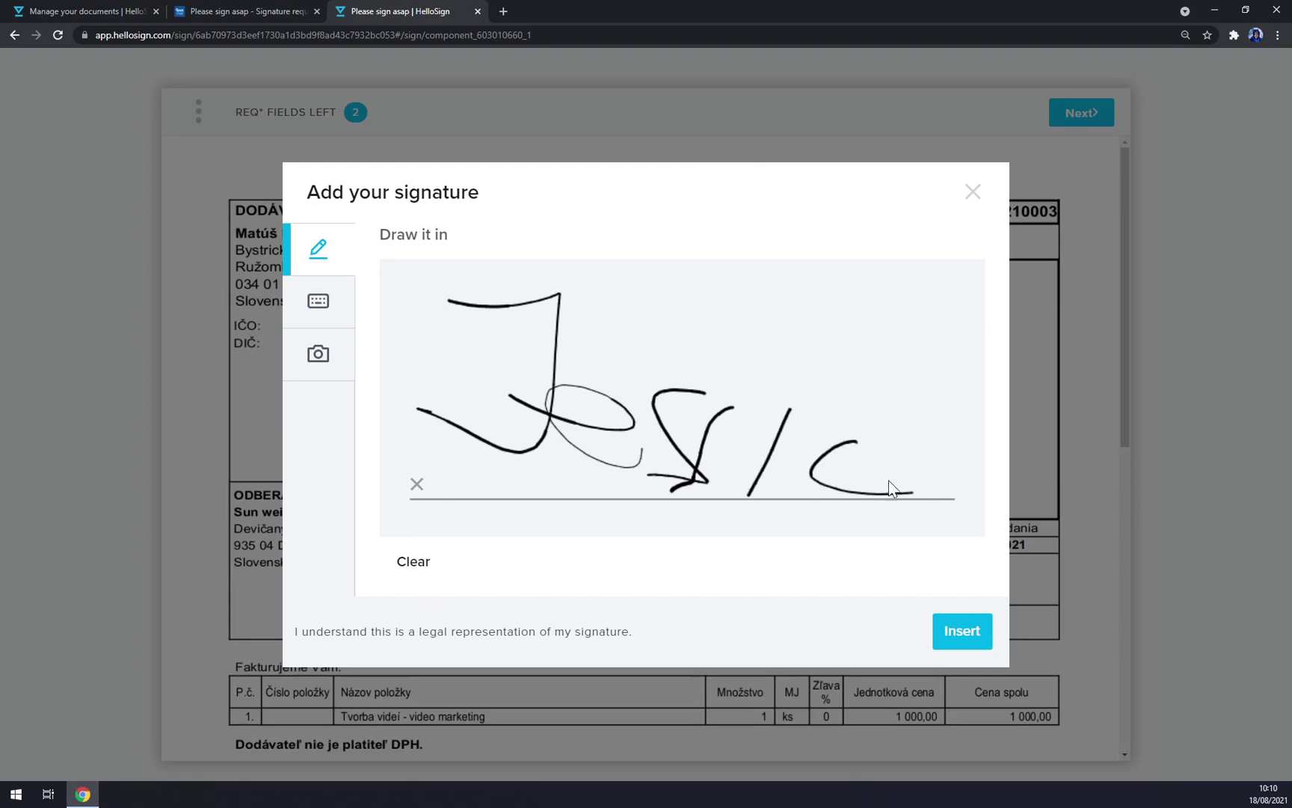
pyautogui.moveTo(936, 497); pyautogui.dragTo(986, 512)
pyautogui.click(961, 630)
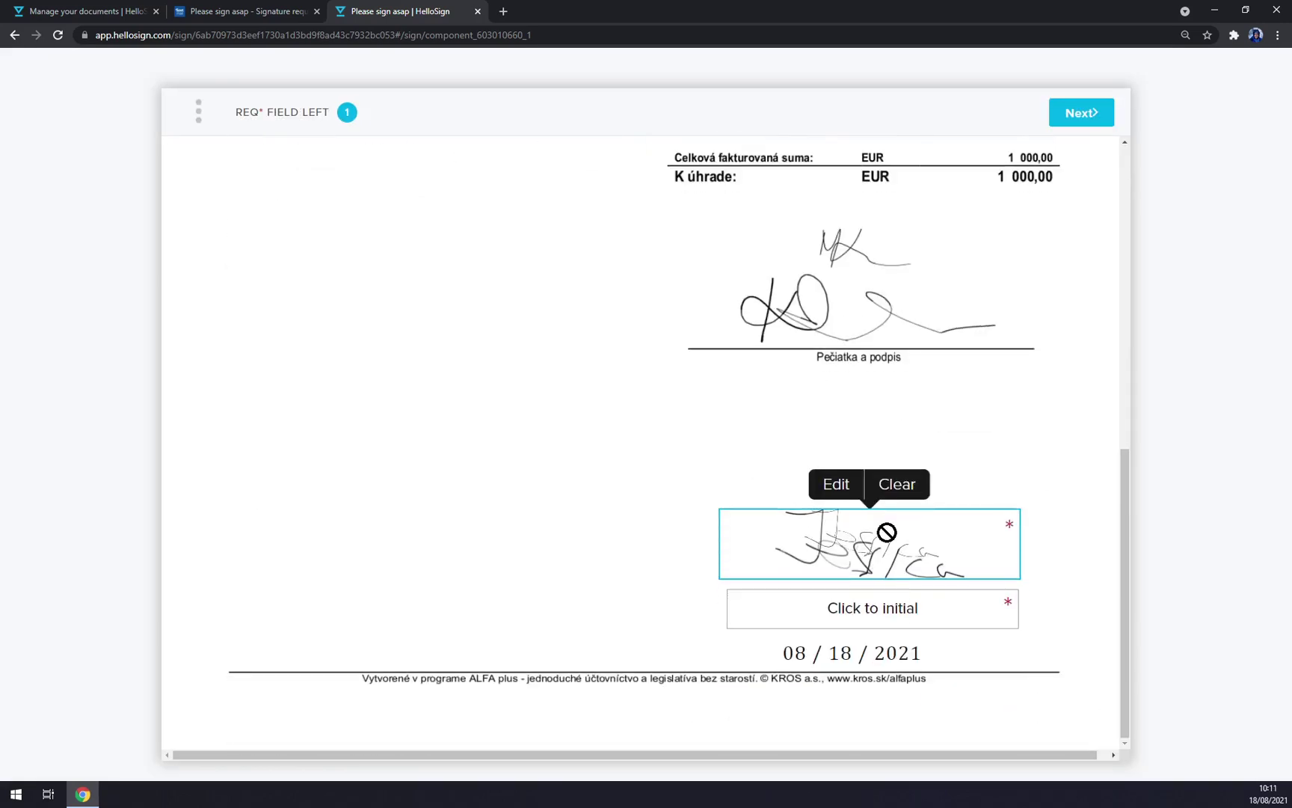
# Step: Draw and insert initials, agree to the terms to submit, and close the signing tab
pyautogui.click(865, 621)
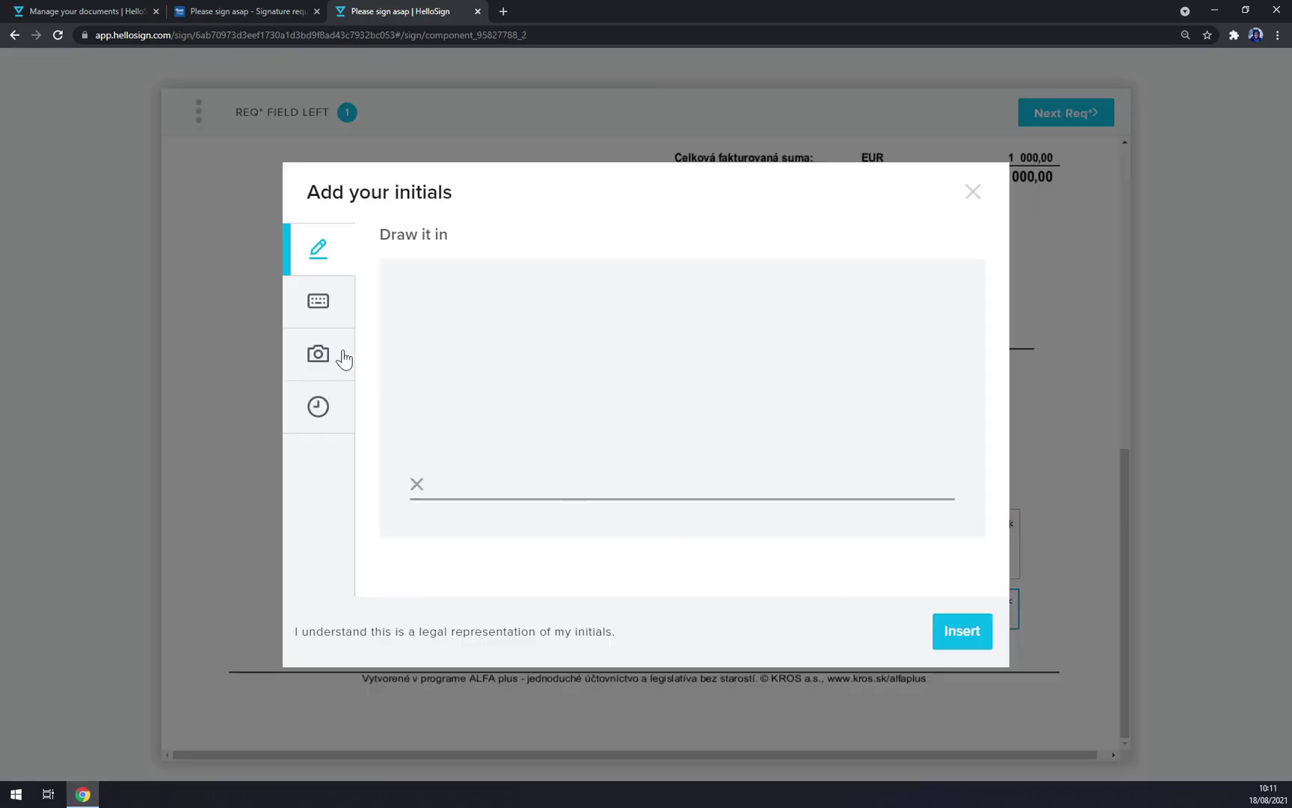
pyautogui.moveTo(501, 319)
pyautogui.mouseDown()
pyautogui.moveTo(649, 490)
pyautogui.moveTo(516, 415)
pyautogui.mouseUp()
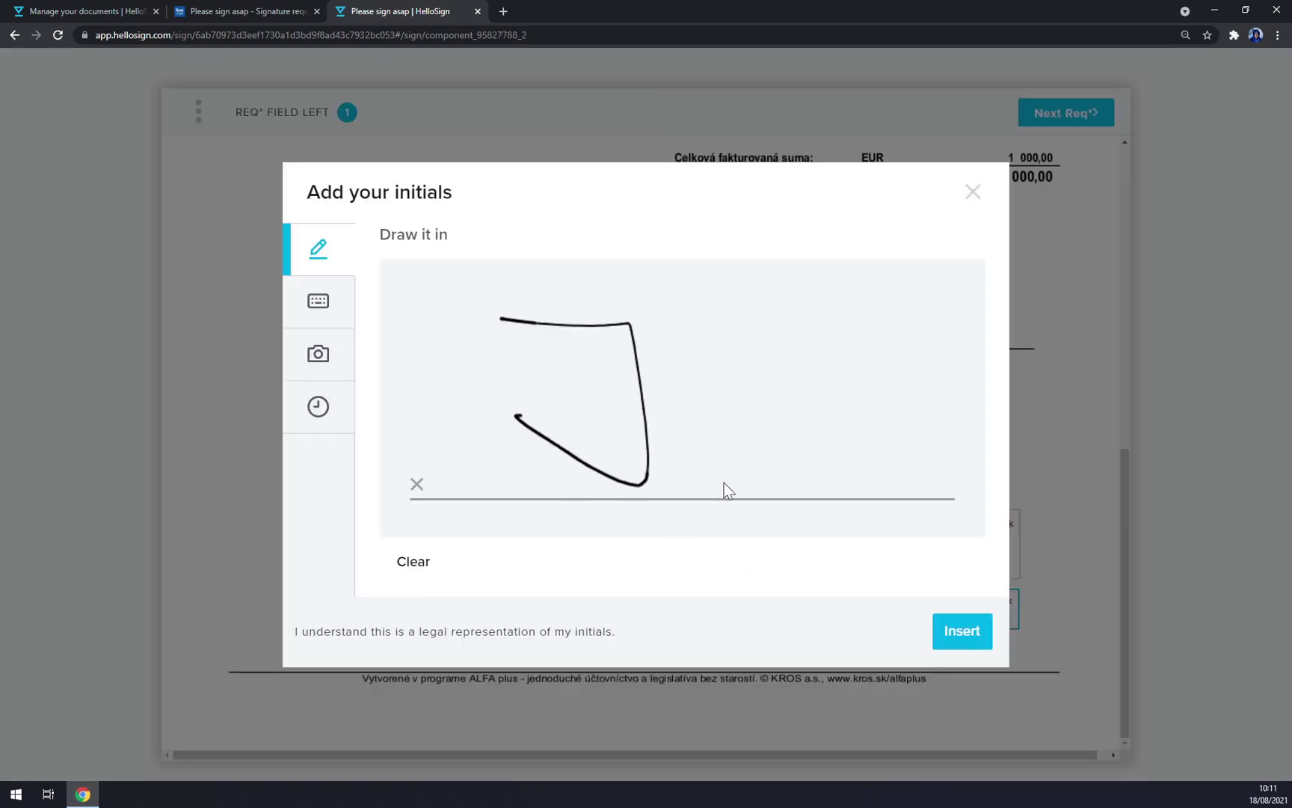
pyautogui.click(965, 628)
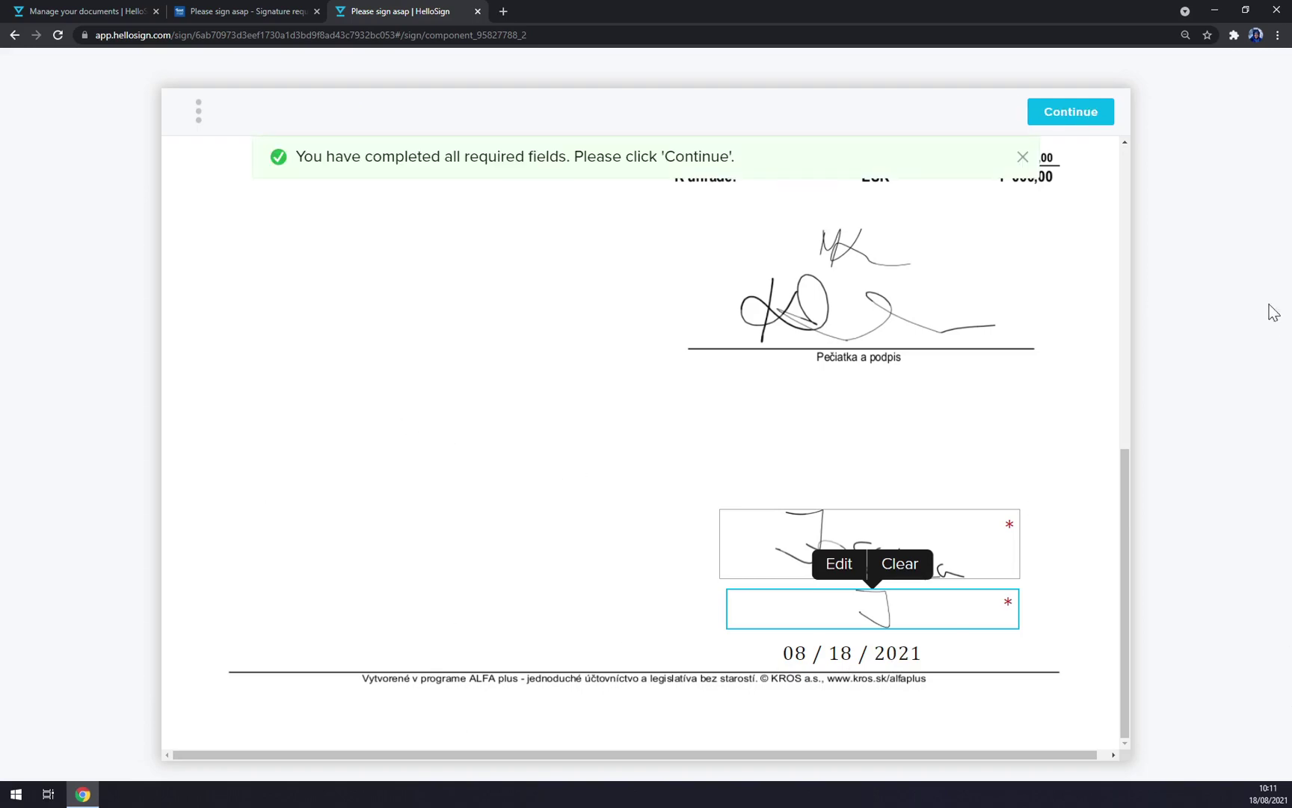
pyautogui.click(1077, 119)
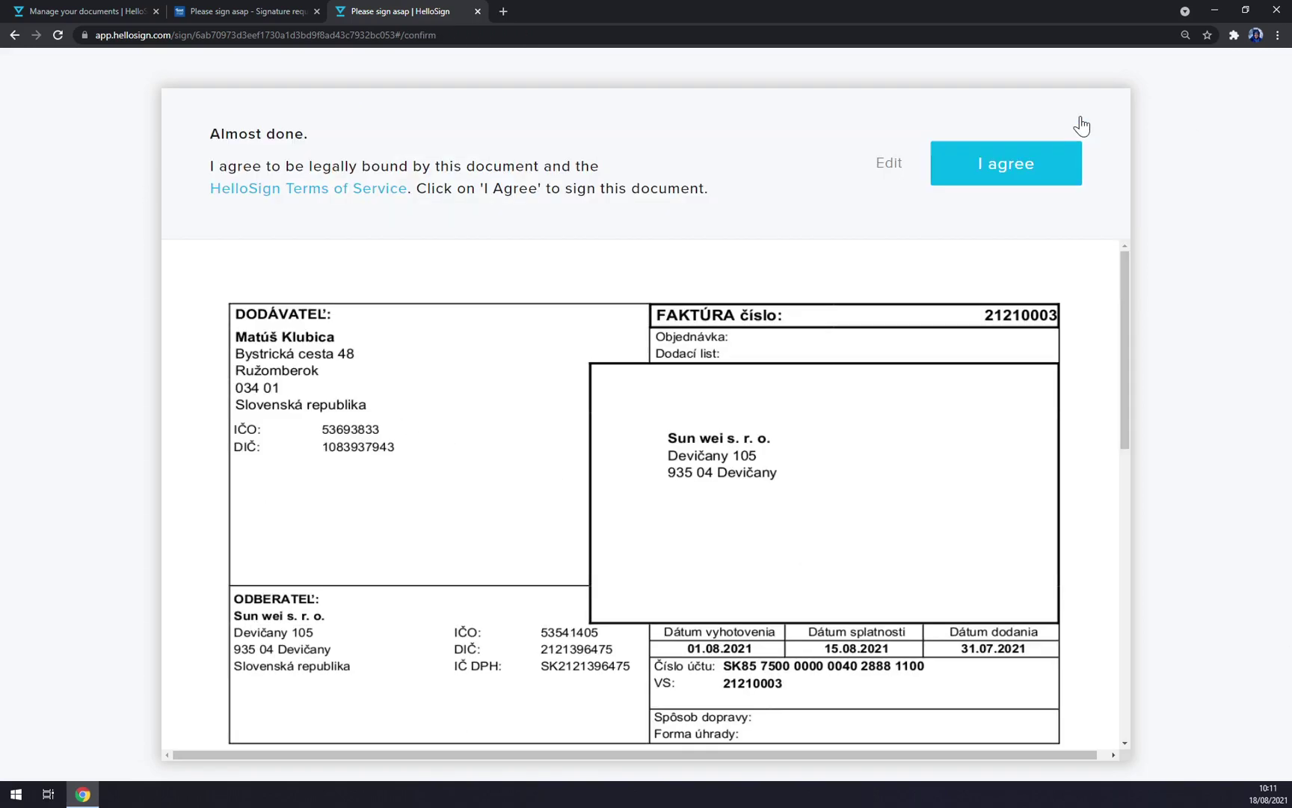
pyautogui.click(1035, 174)
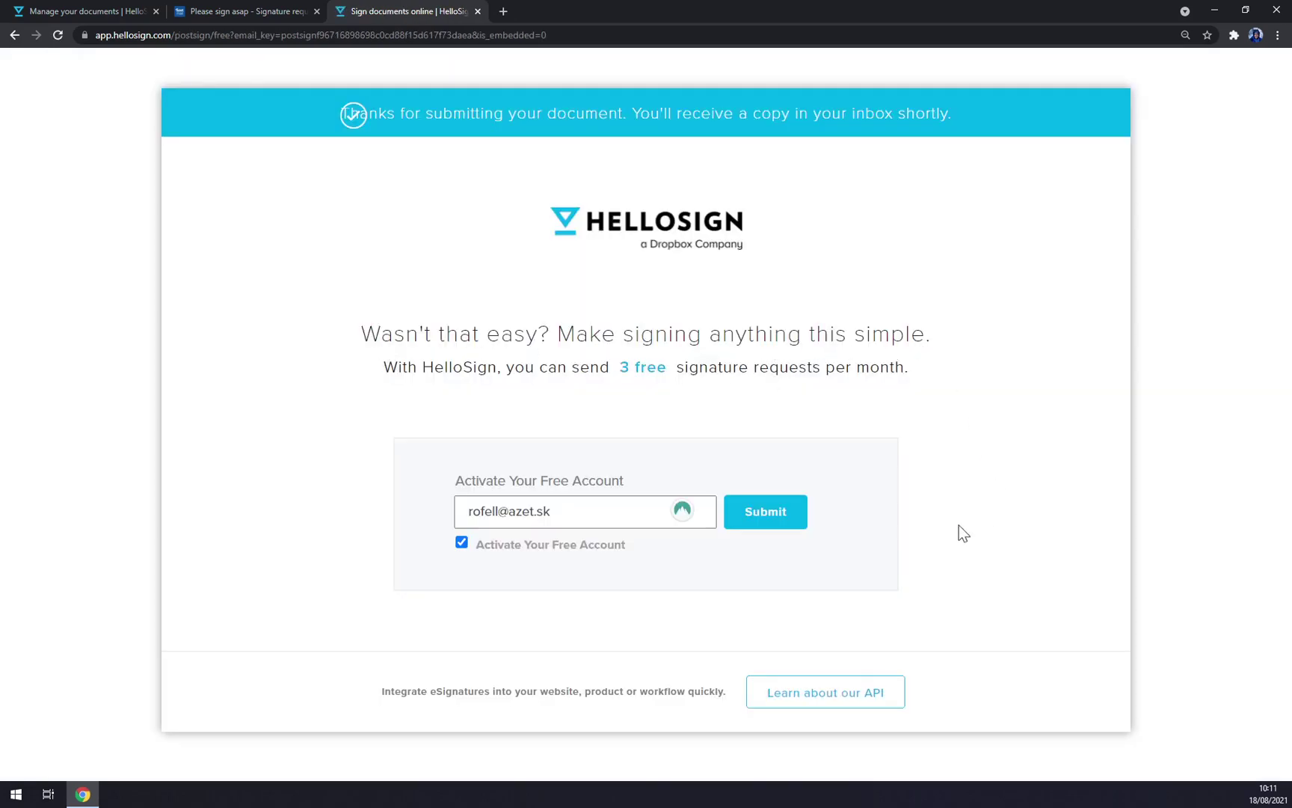
pyautogui.click(477, 12)
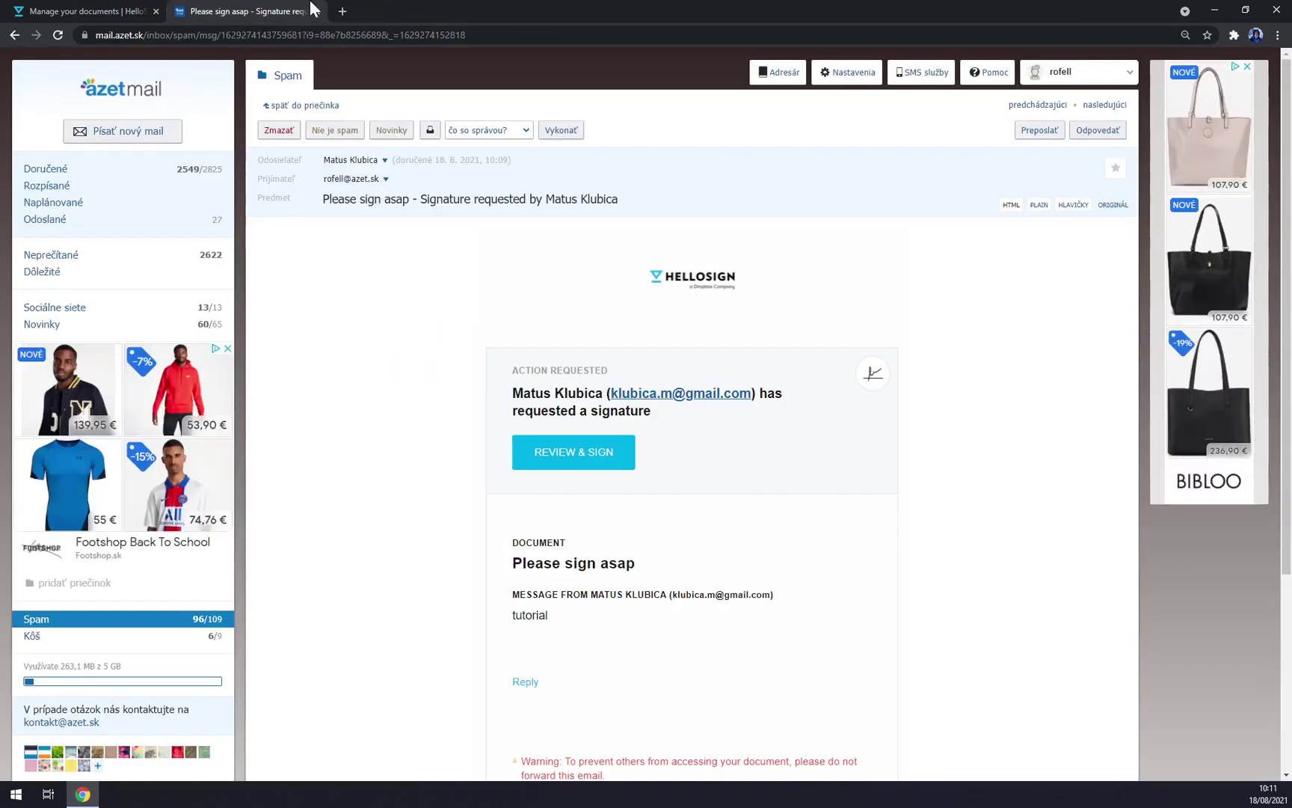
# Step: Close the email tab, dismiss the Template created dialog, and check the template's options
pyautogui.middleClick(253, 13)
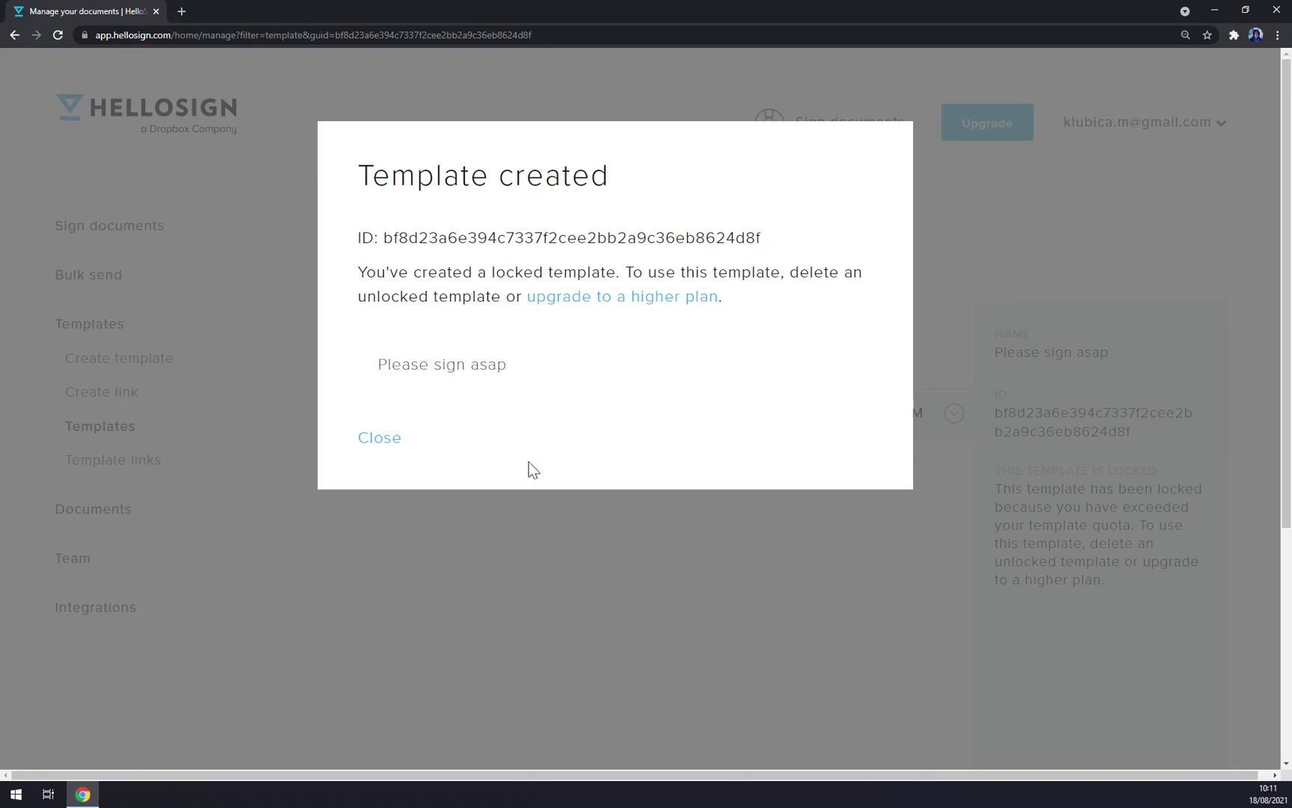
pyautogui.click(376, 441)
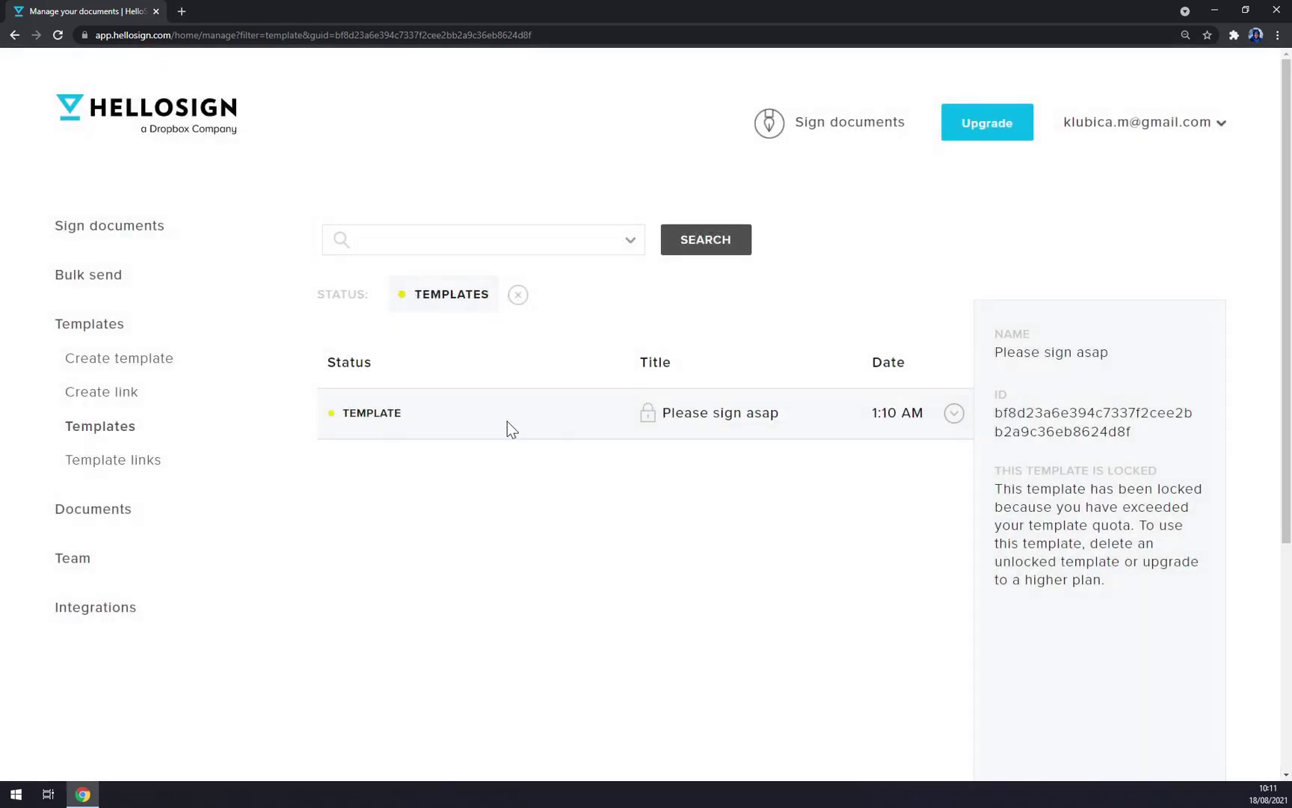
pyautogui.click(952, 414)
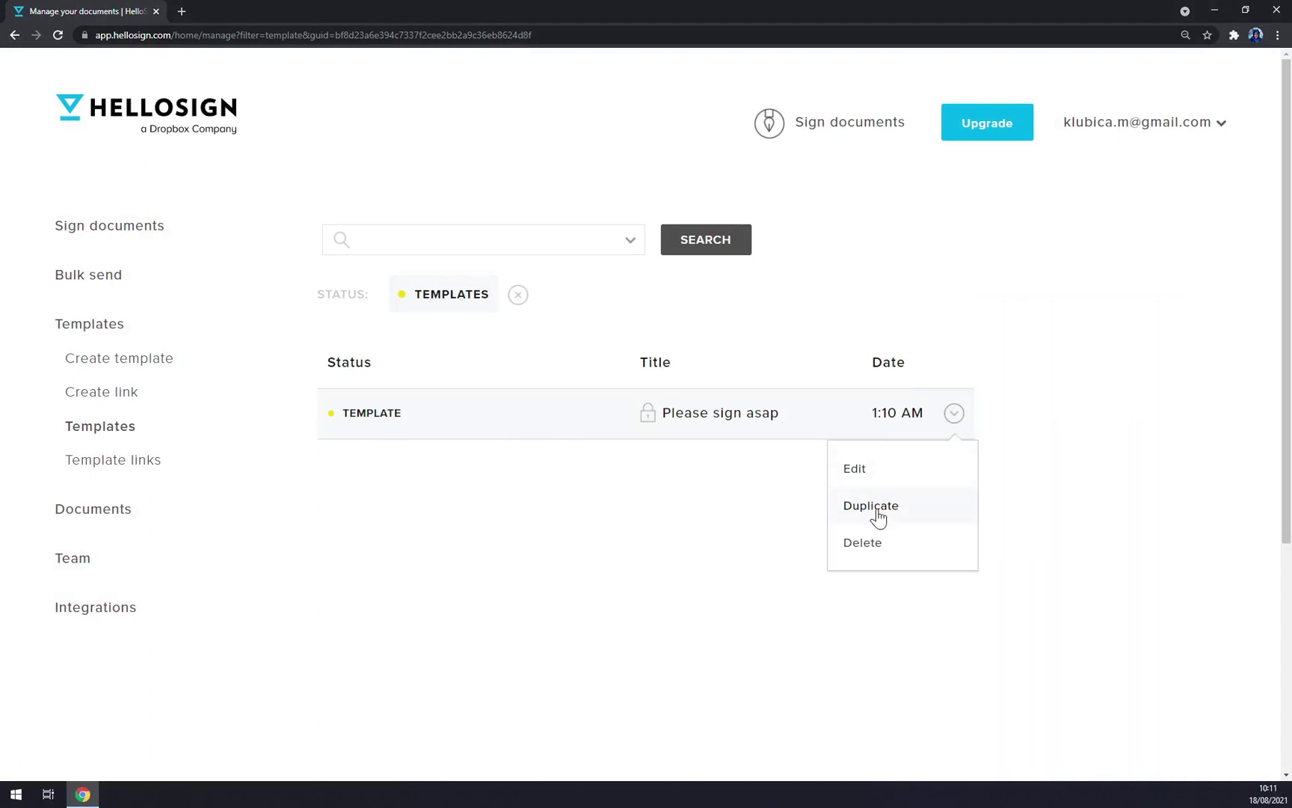
pyautogui.click(711, 500)
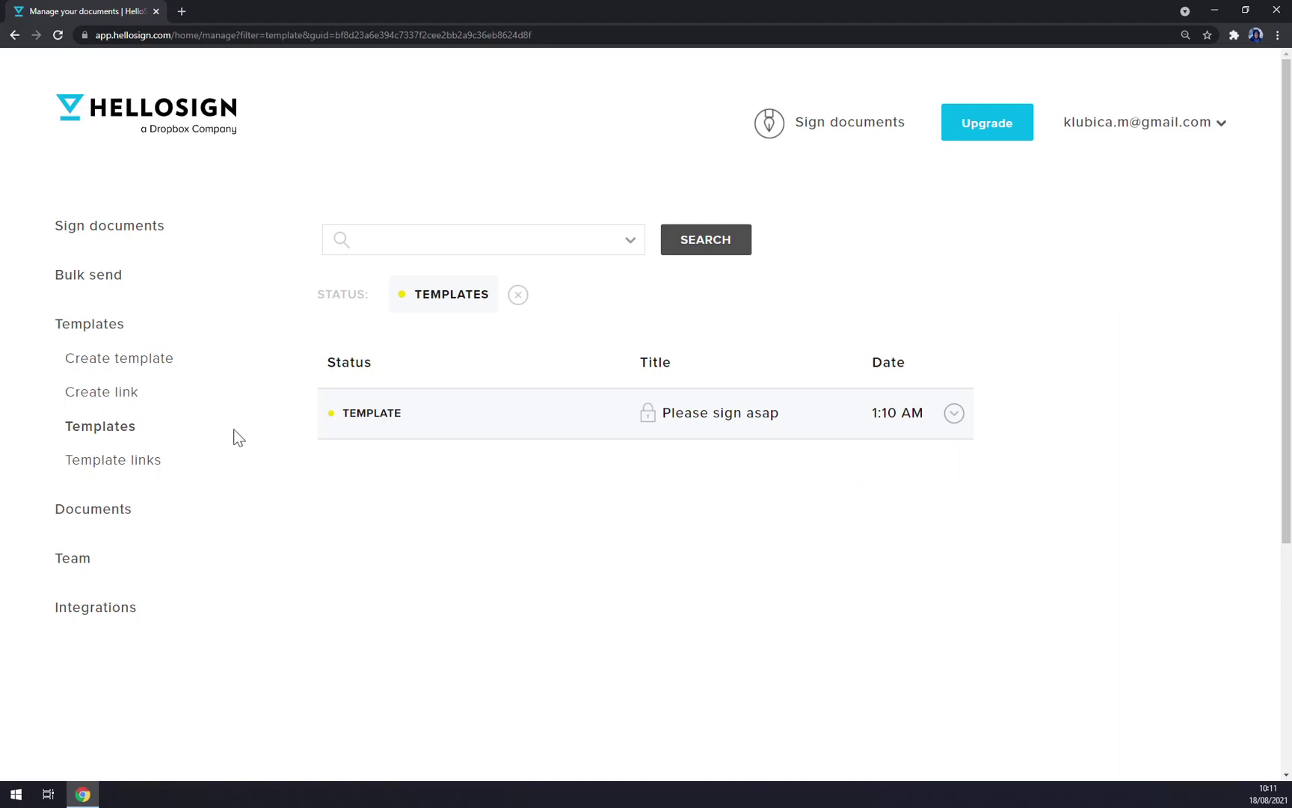
# Step: Sign back in with the Google account and reload the templates list
pyautogui.click(102, 509)
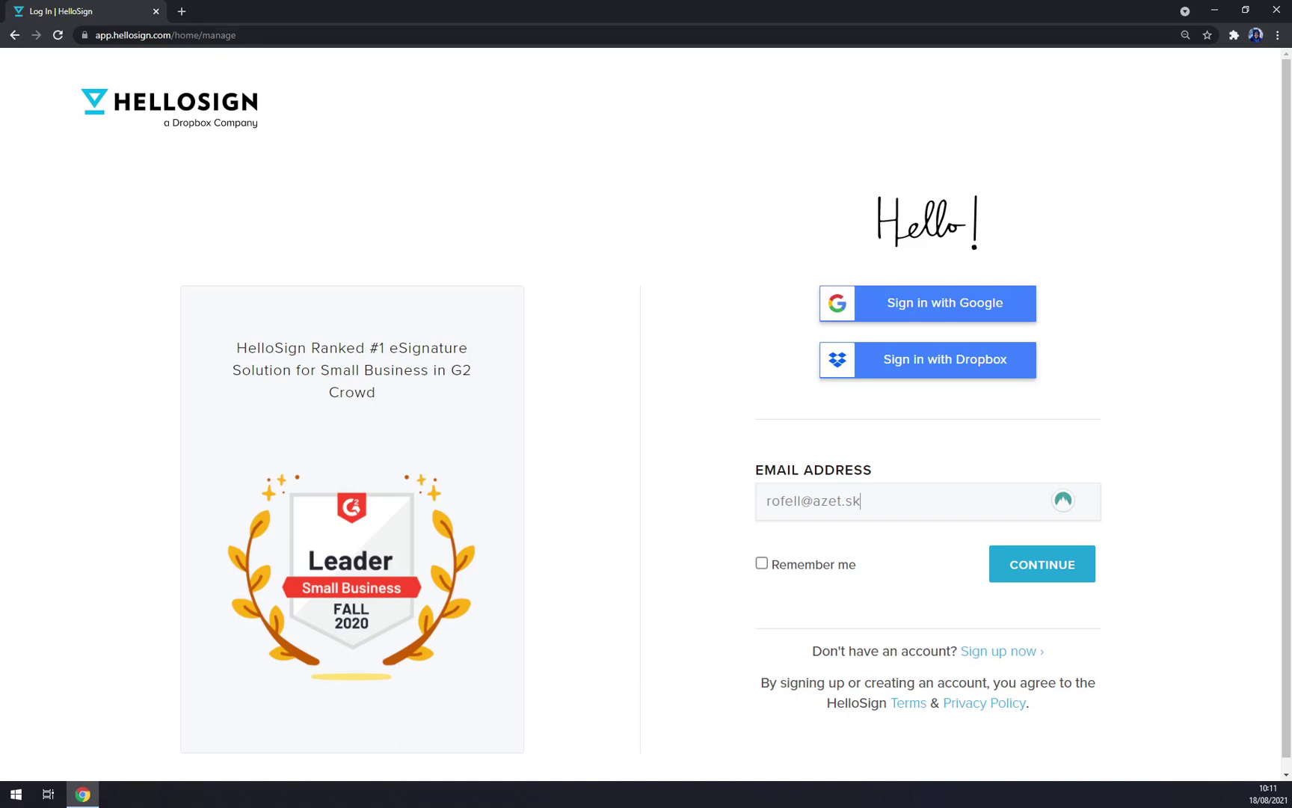
pyautogui.click(15, 36)
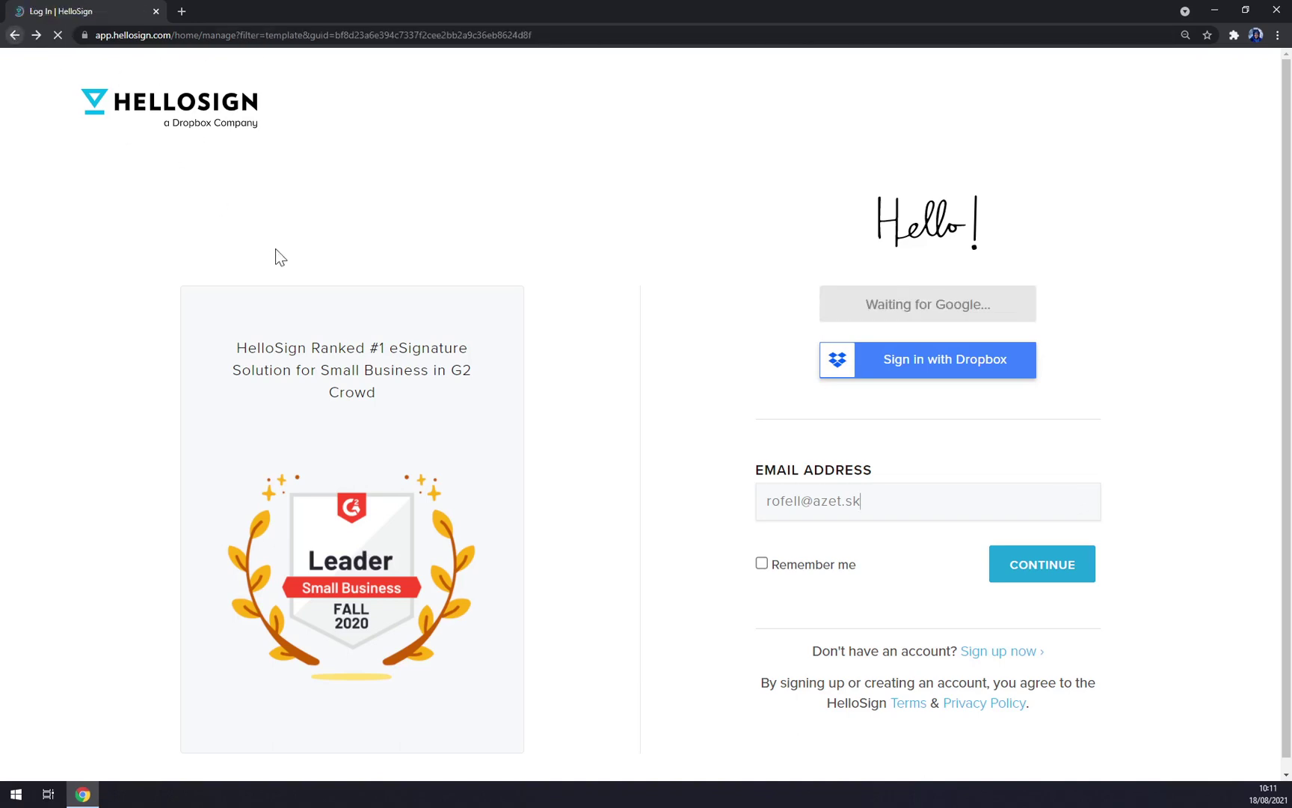
pyautogui.click(956, 314)
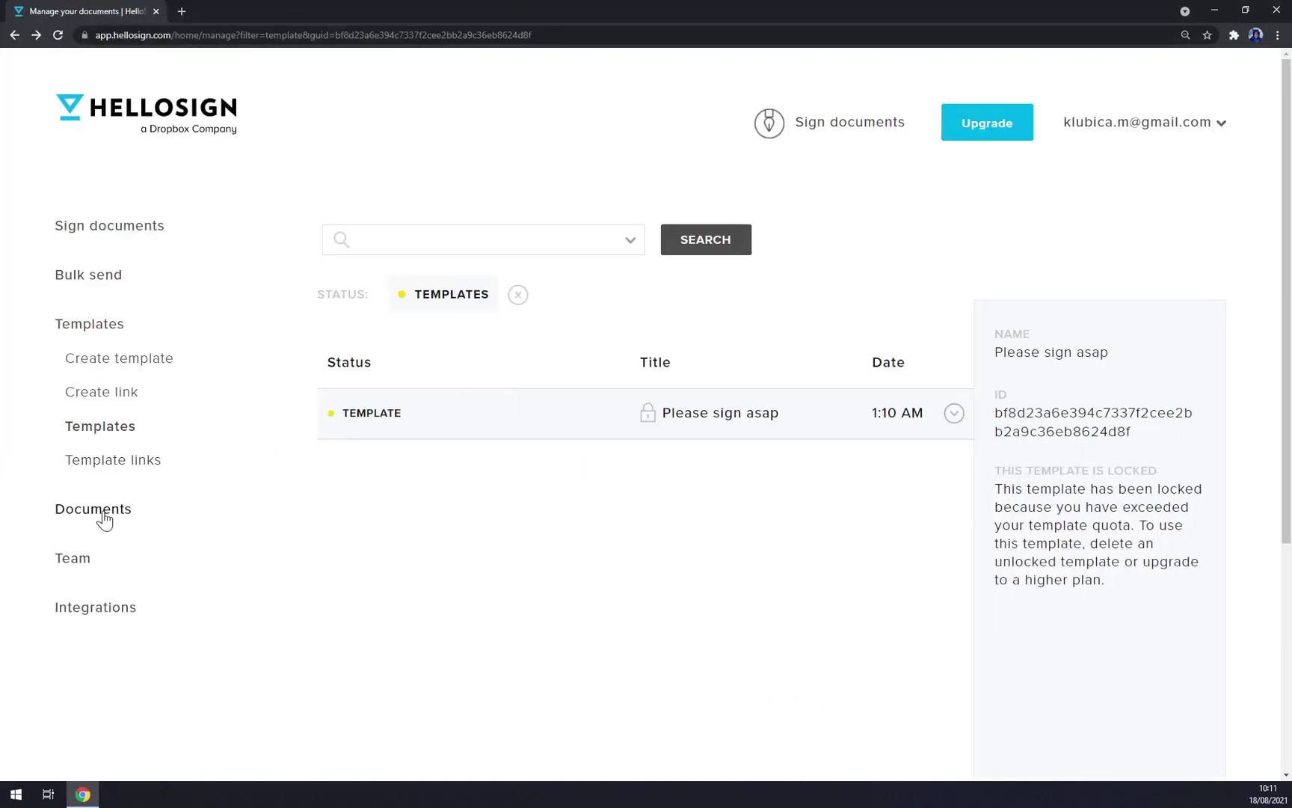
pyautogui.click(105, 519)
pyautogui.click(113, 429)
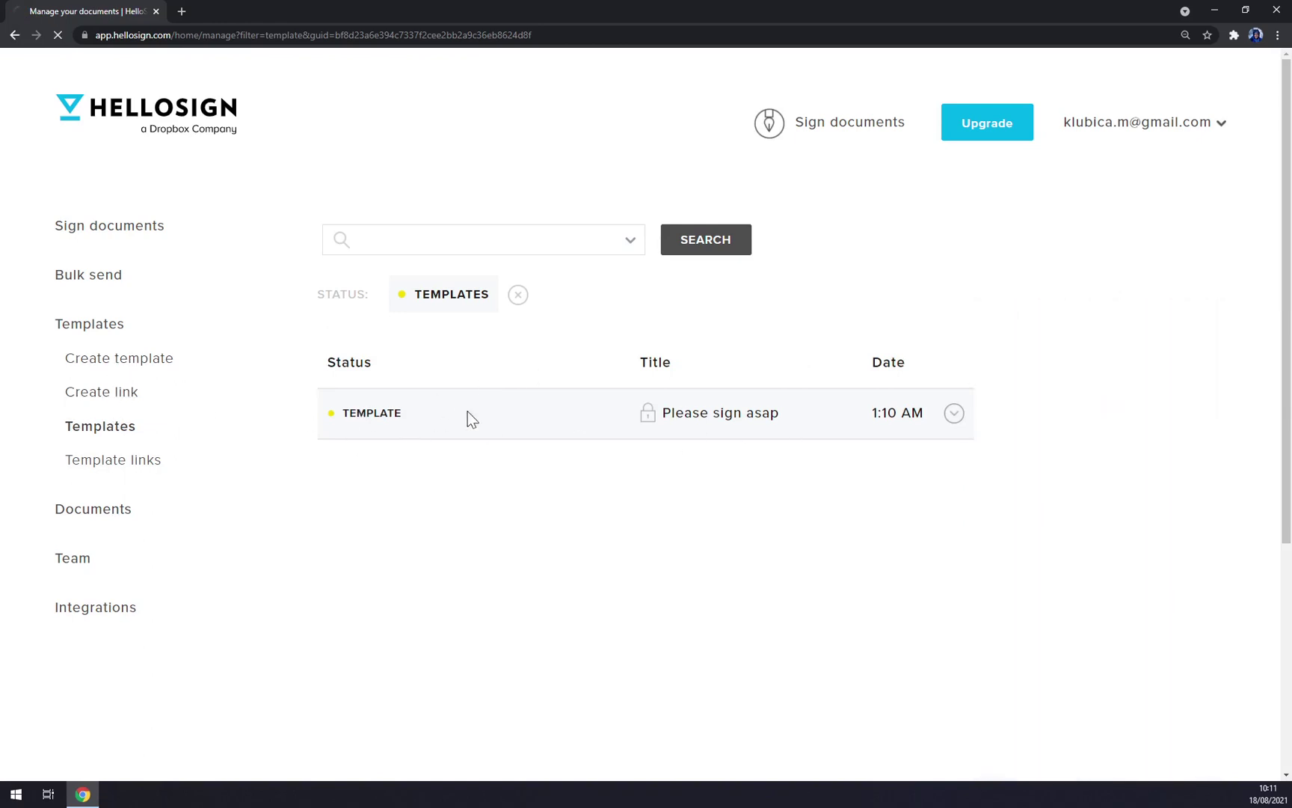
# Step: Try editing 'Please sign asap' and dismiss the notice that templates aren't in the plan
pyautogui.click(951, 417)
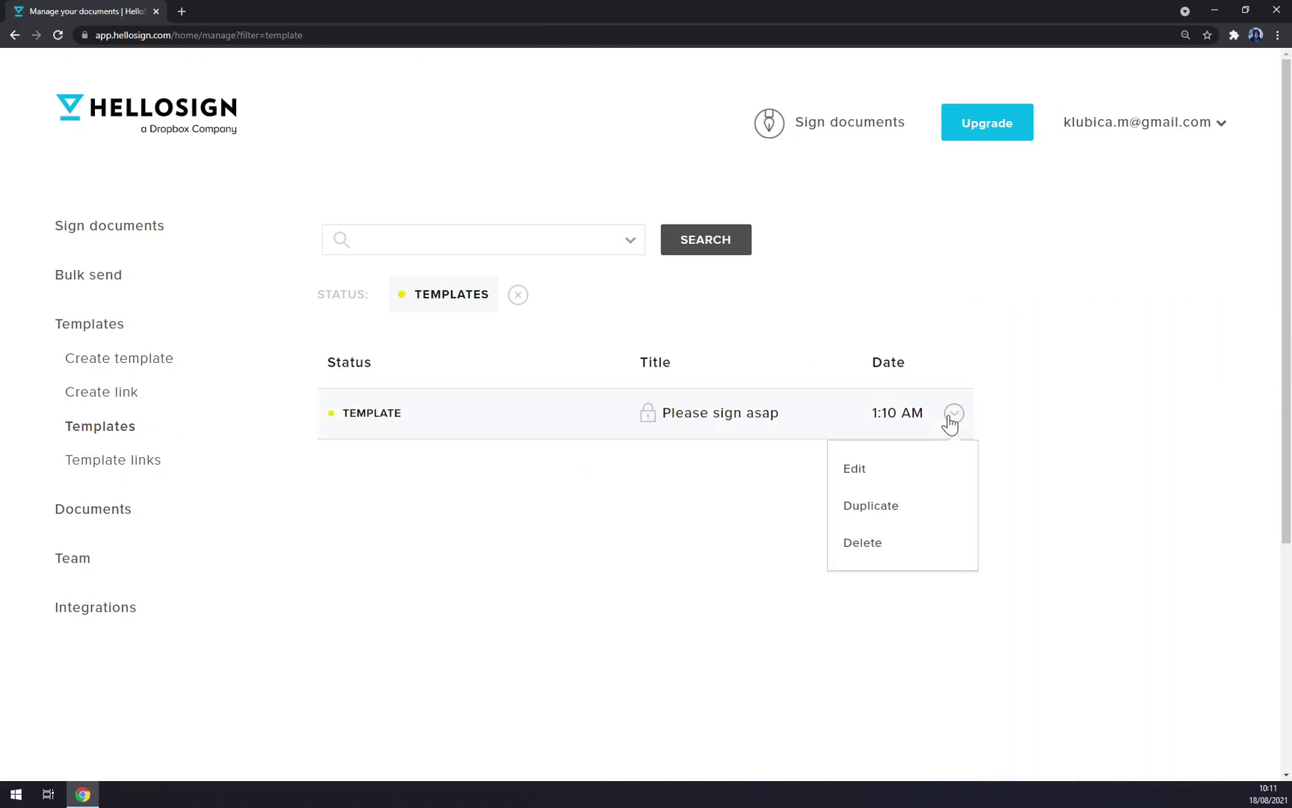
pyautogui.click(886, 479)
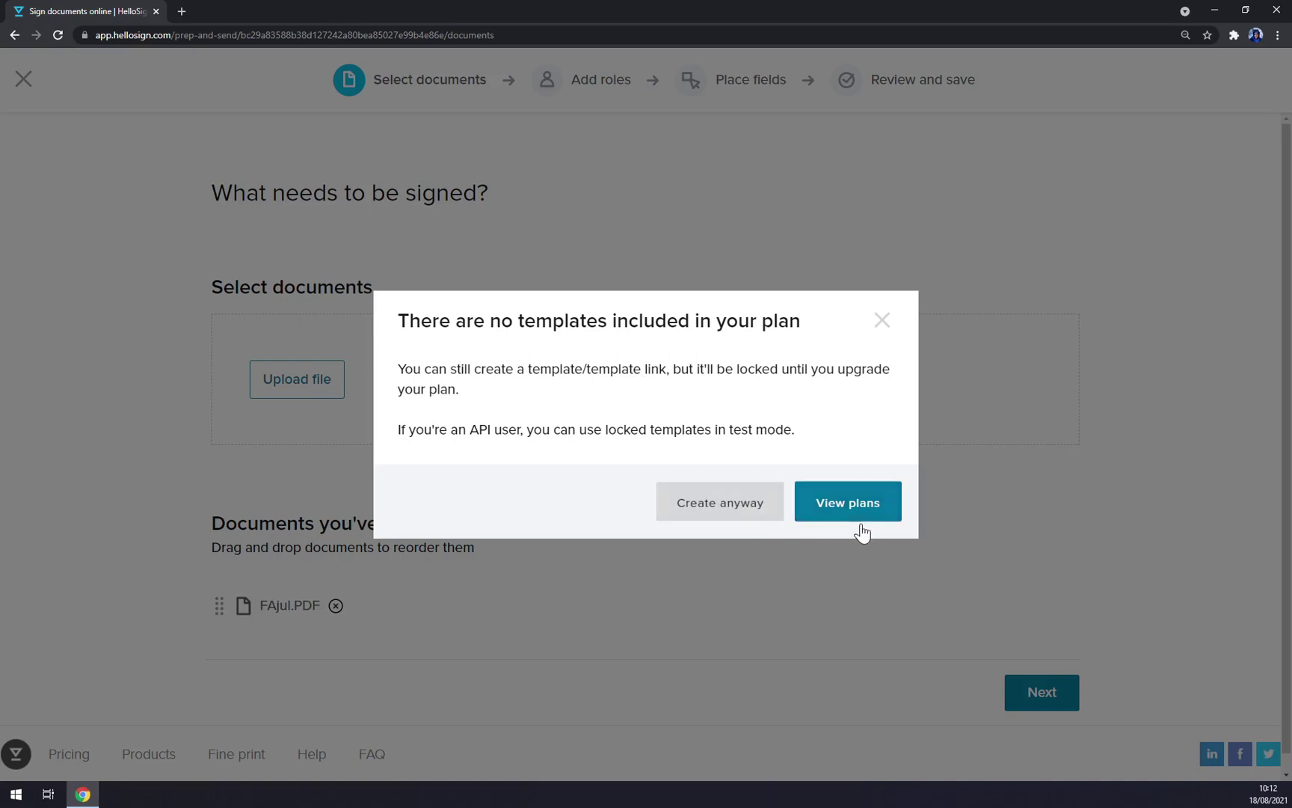
pyautogui.click(890, 327)
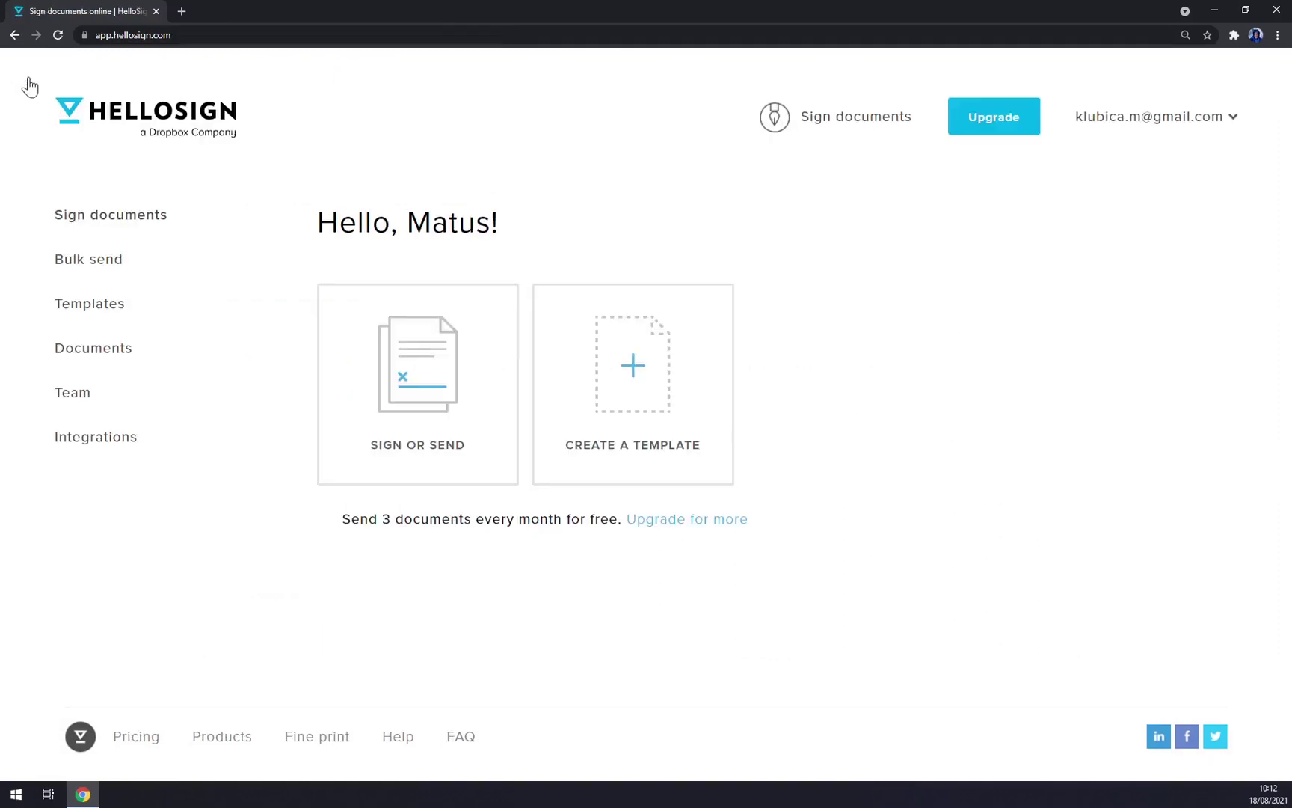
pyautogui.click(100, 224)
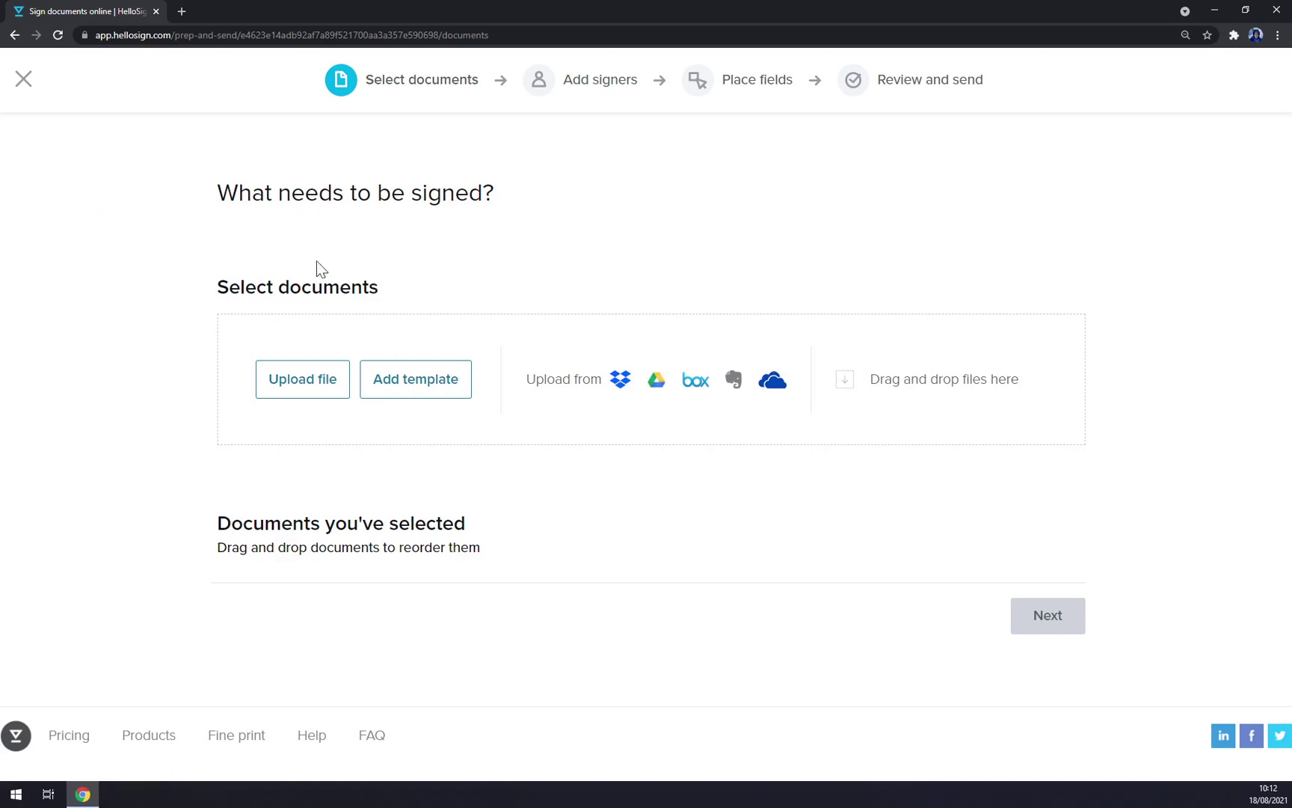
pyautogui.click(24, 79)
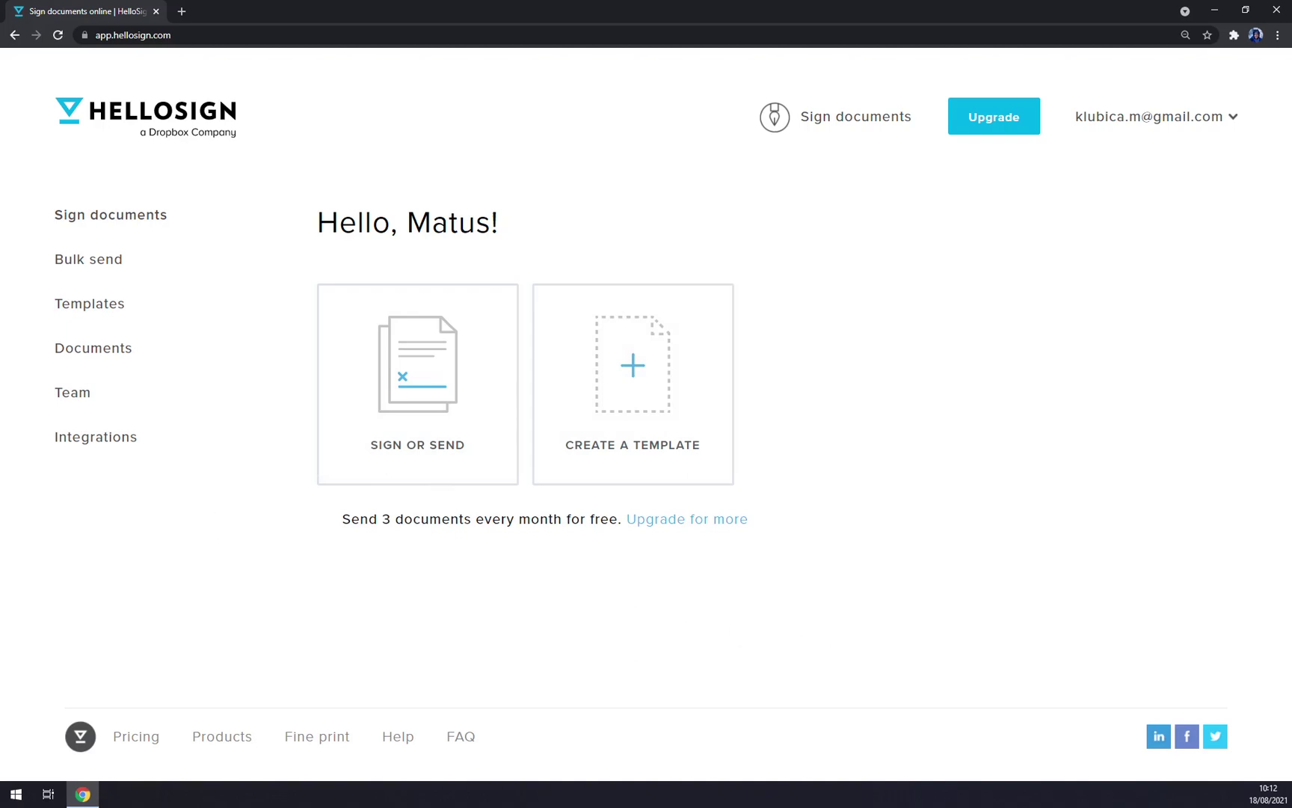
pyautogui.click(1160, 124)
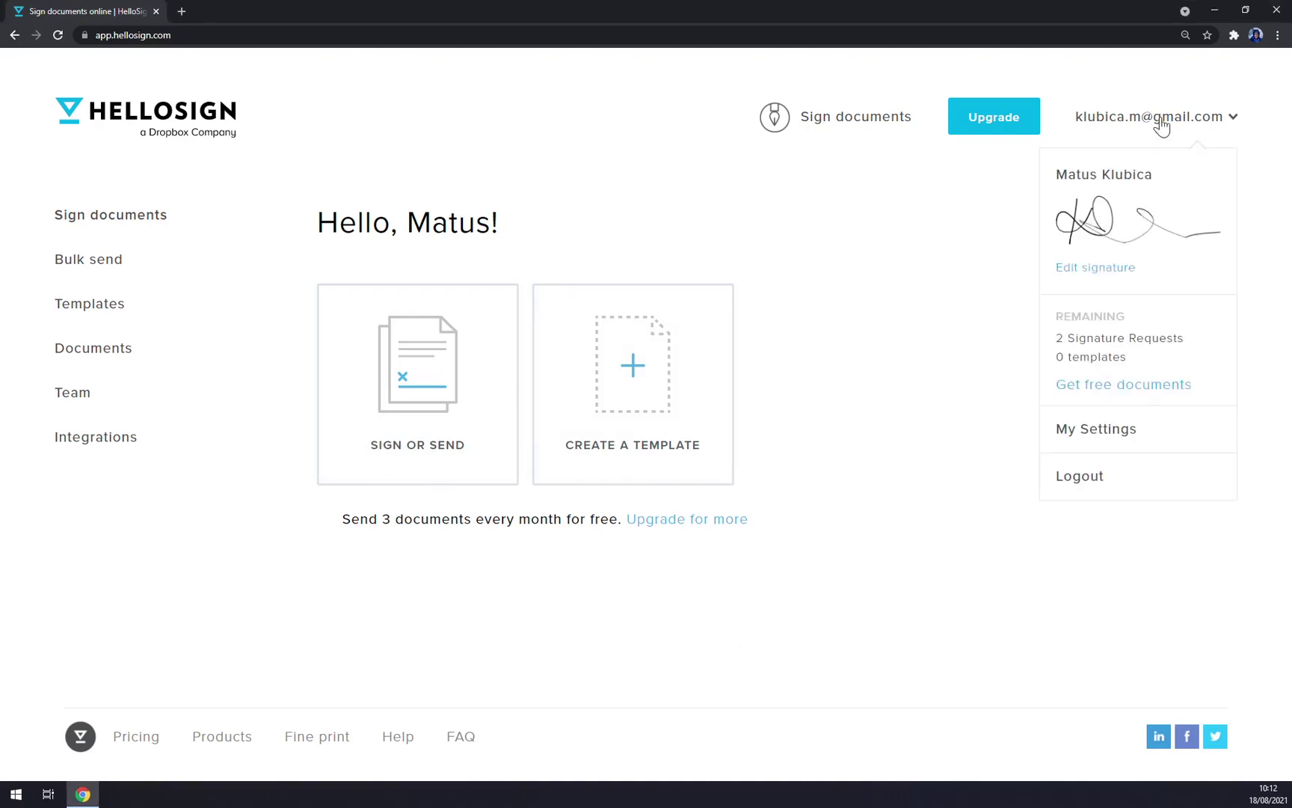